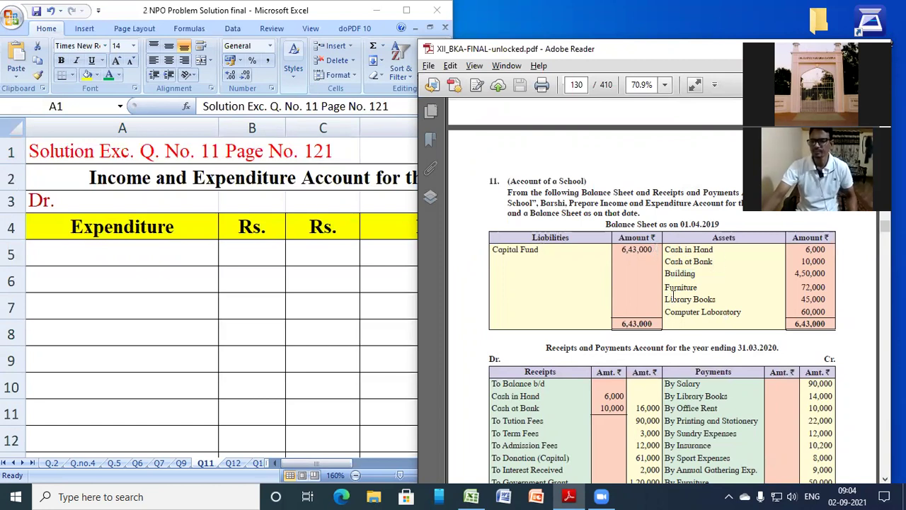
Look up the opening Capital Fund in the PDF exercise and enter 643000 for it in cell B25 of the Excel balance sheet.
scroll(670, 292, "down", 1)
scroll(670, 291, "down", 2)
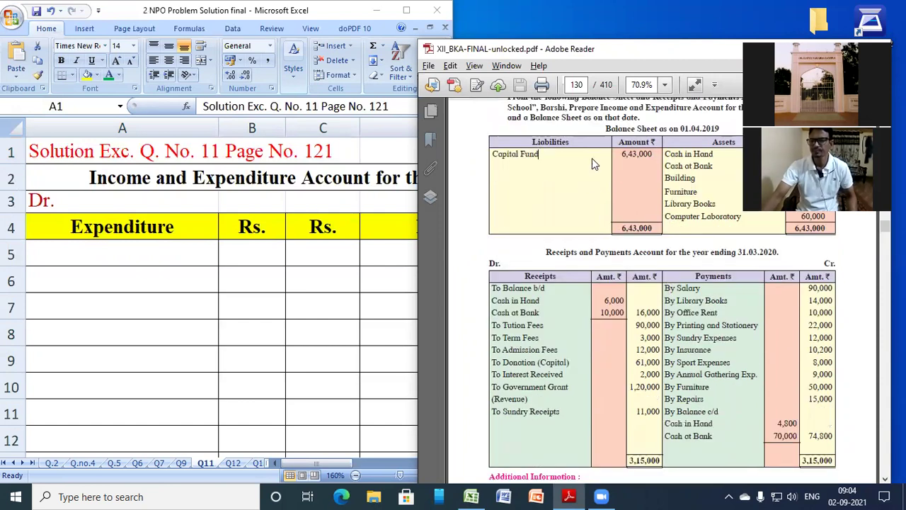
left_click_drag(648, 150, 644, 158)
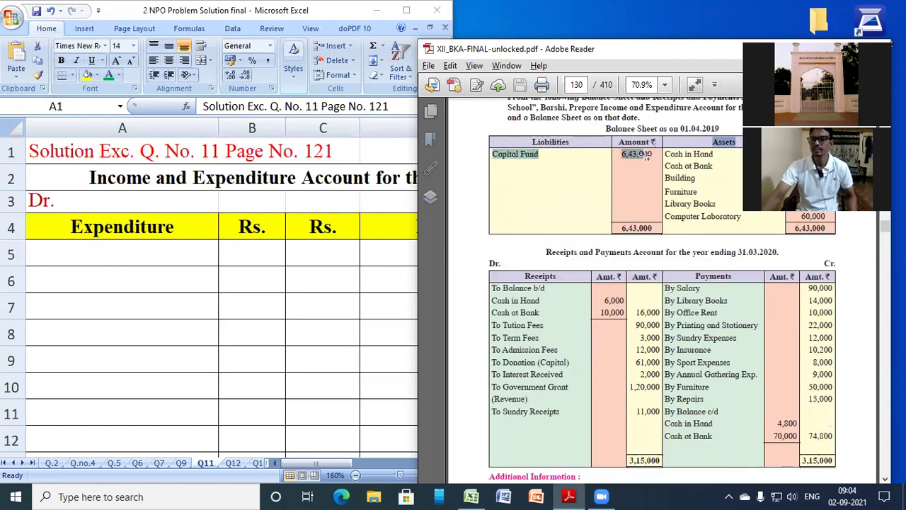
left_click(221, 258)
scroll(218, 257, "down", 7)
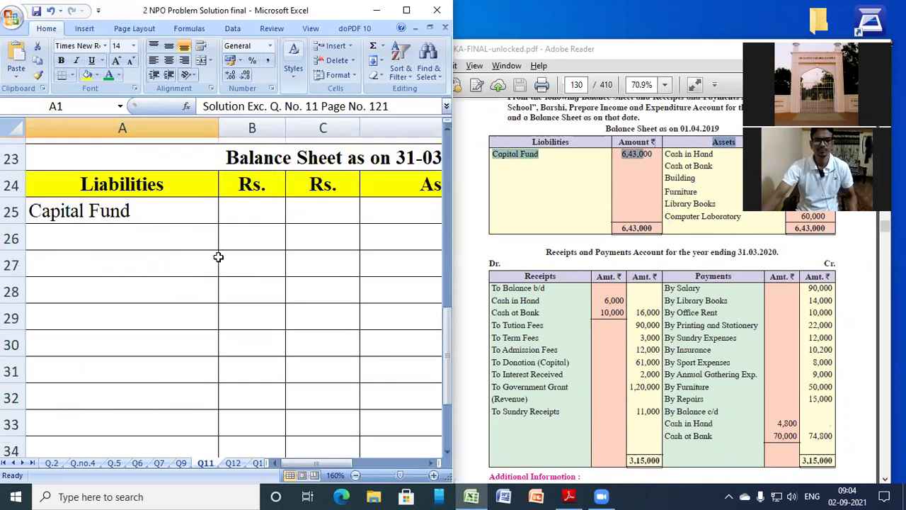
left_click(263, 210)
type("643000")
key("Return")
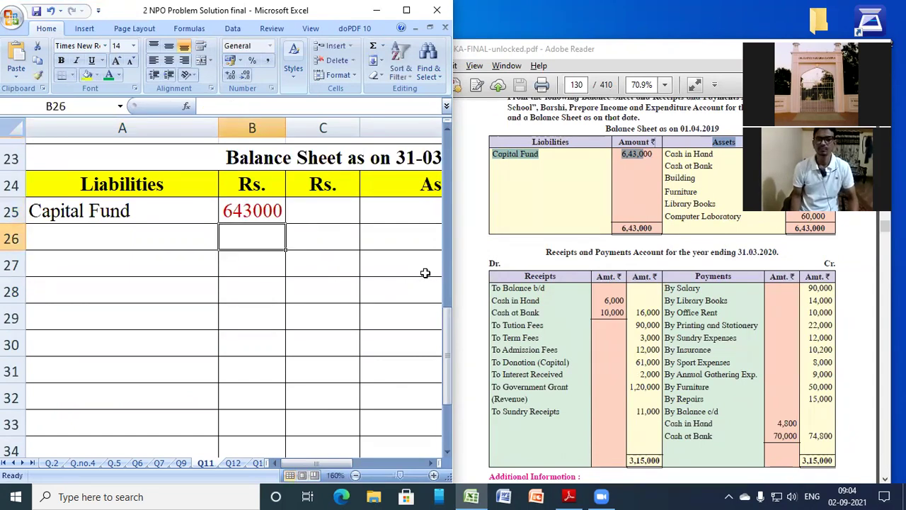
Enter "Buildig" as the first asset in D25, with 450000 in the outer amount column F.
left_click(165, 231)
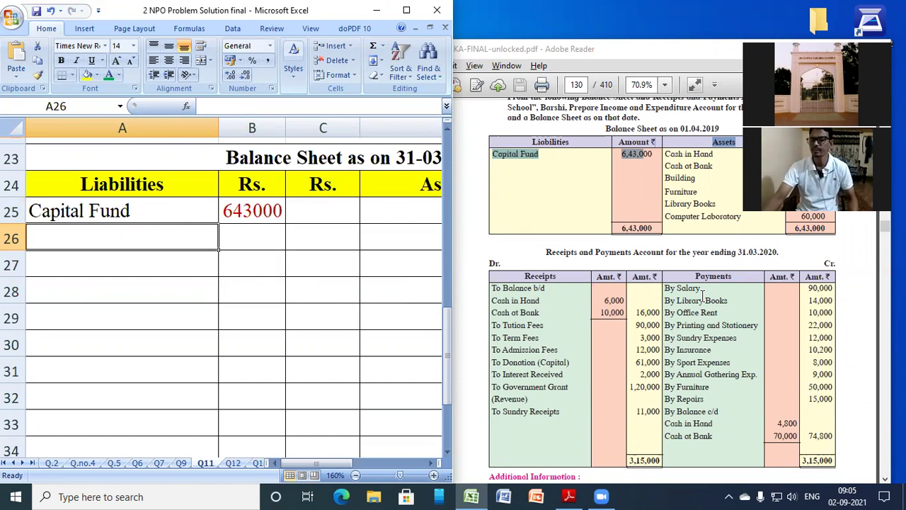
left_click(307, 307)
left_click_drag(340, 462, 357, 467)
left_click(230, 285)
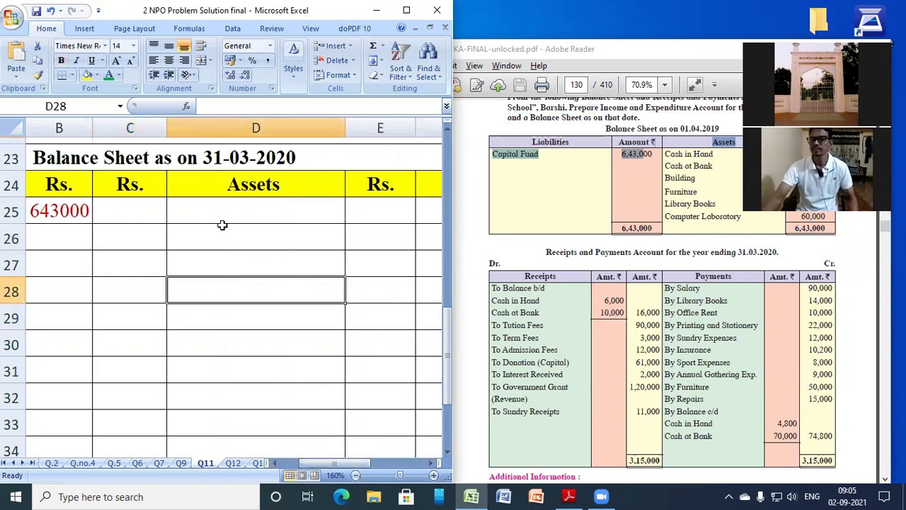
left_click(601, 367)
scroll(604, 365, "down", 2)
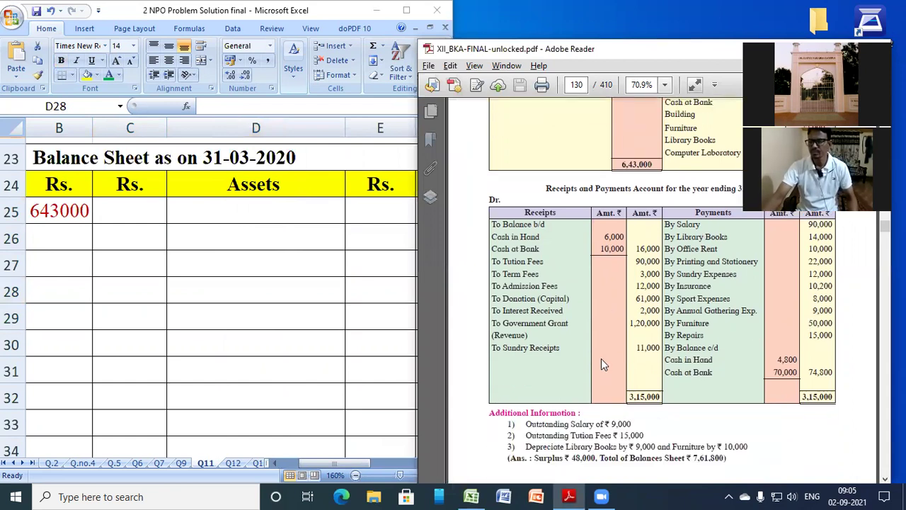
left_click(196, 229)
left_click(205, 211)
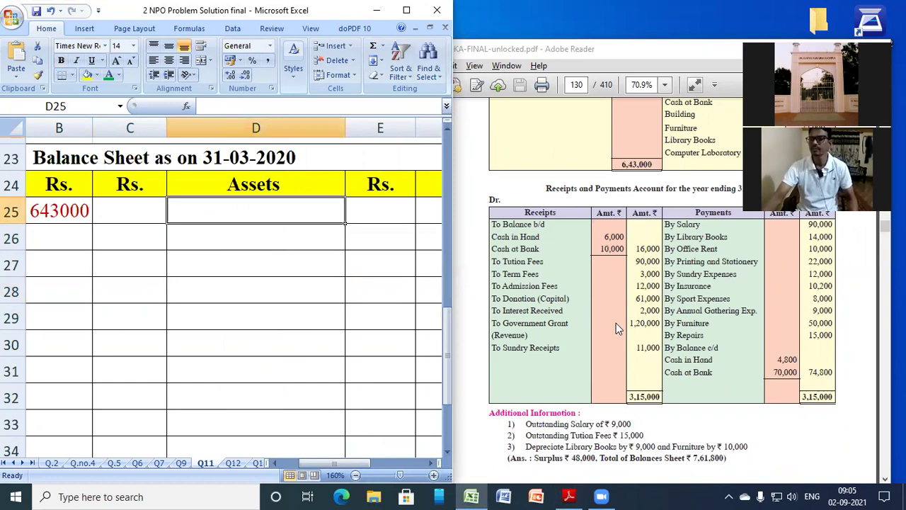
scroll(616, 323, "up", 3)
scroll(659, 342, "up", 1)
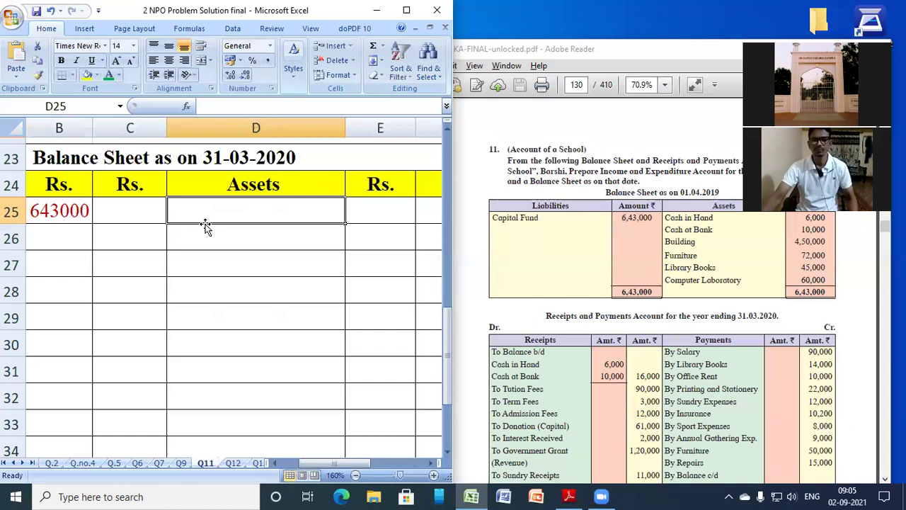
type("bUILDIG")
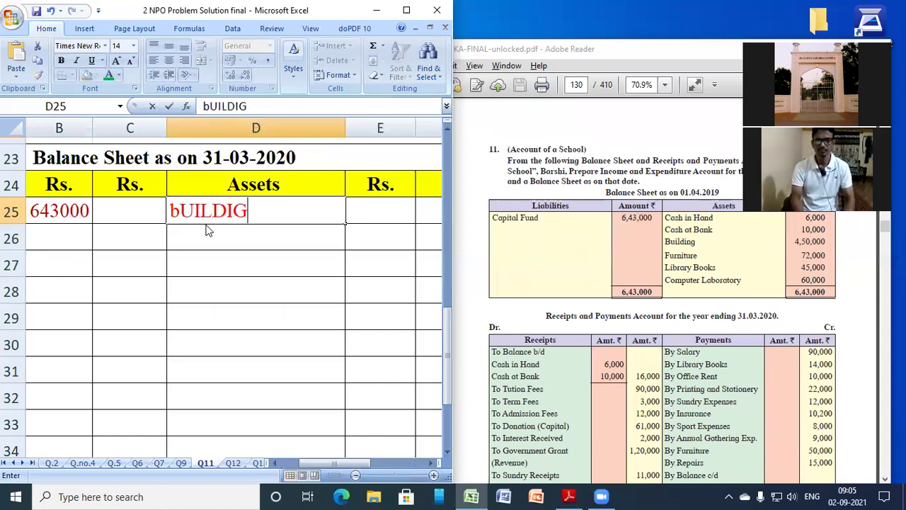
key("Tab")
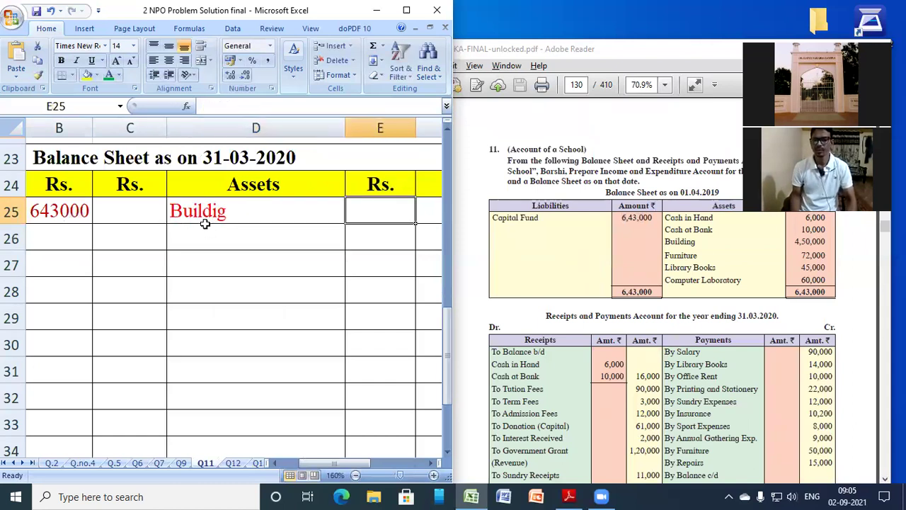
key("Tab")
type("450000")
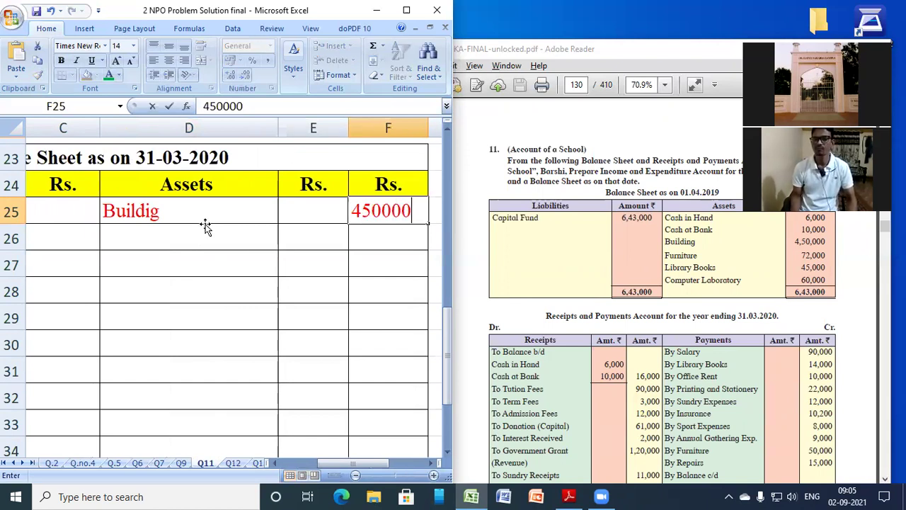
key("Return")
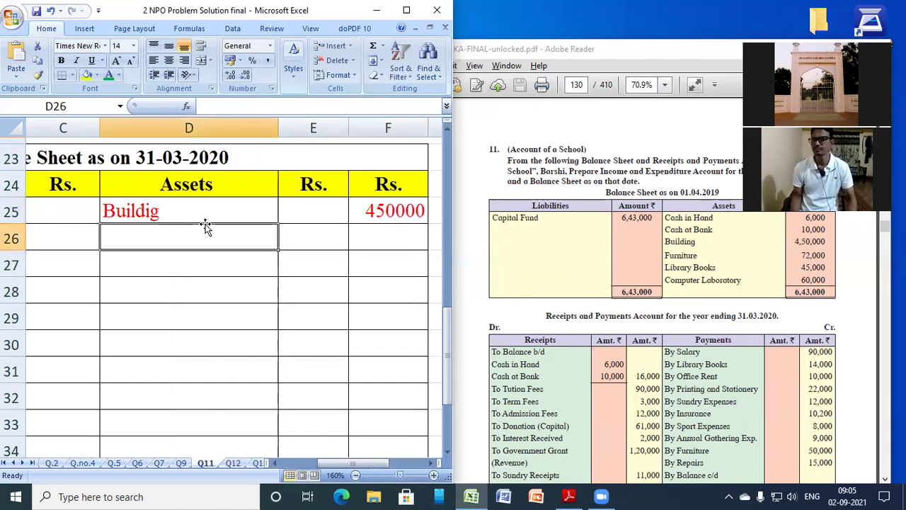
Enter Furniture in D26 with 72000 in the inner amount column E.
type("Furniture")
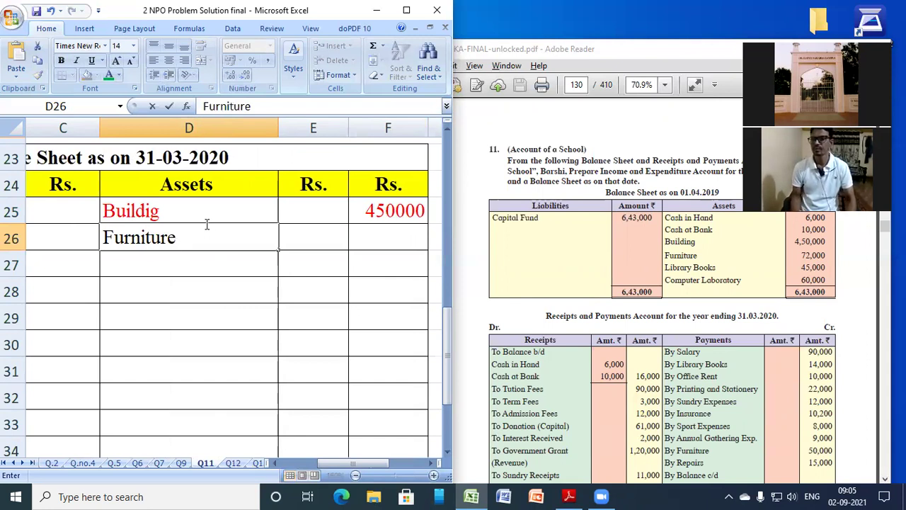
key("Tab")
type("72000")
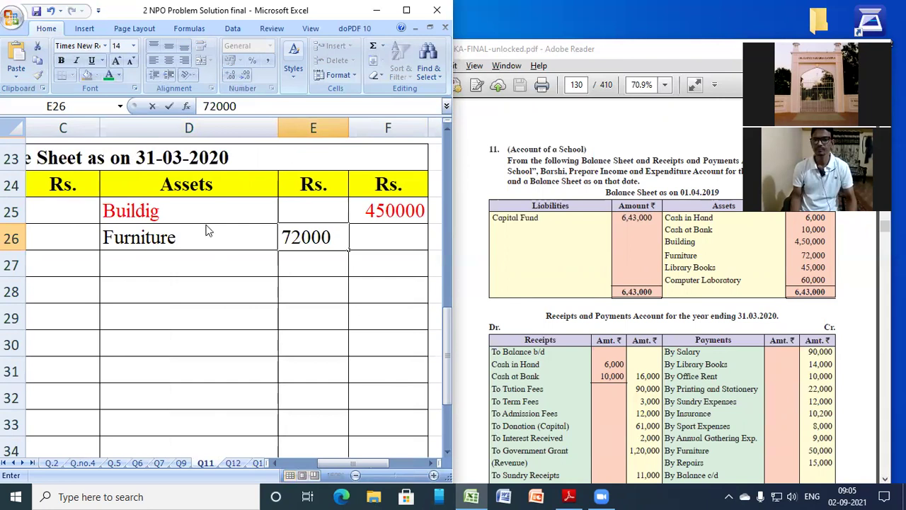
key("Return")
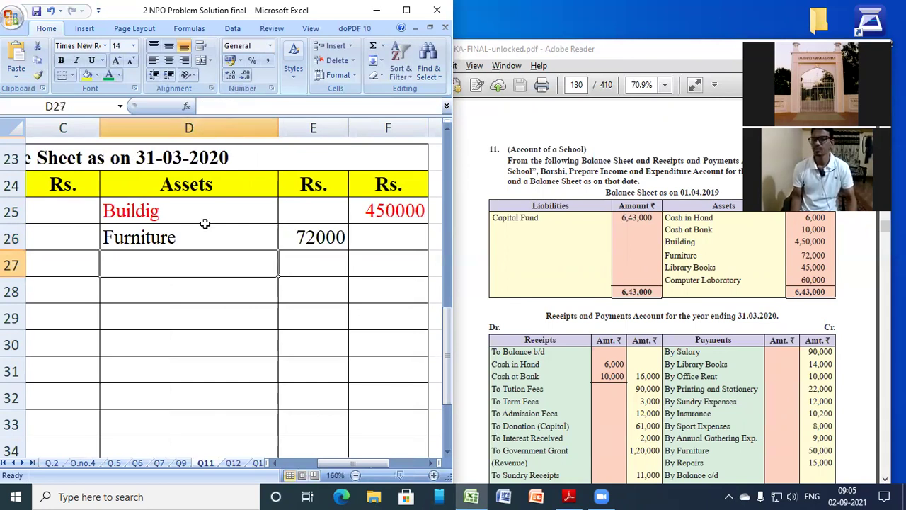
Leave two blank rows below Furniture and enter Library Books in D29 with 45000 in the inner amount column.
key("Down")
key("Down")
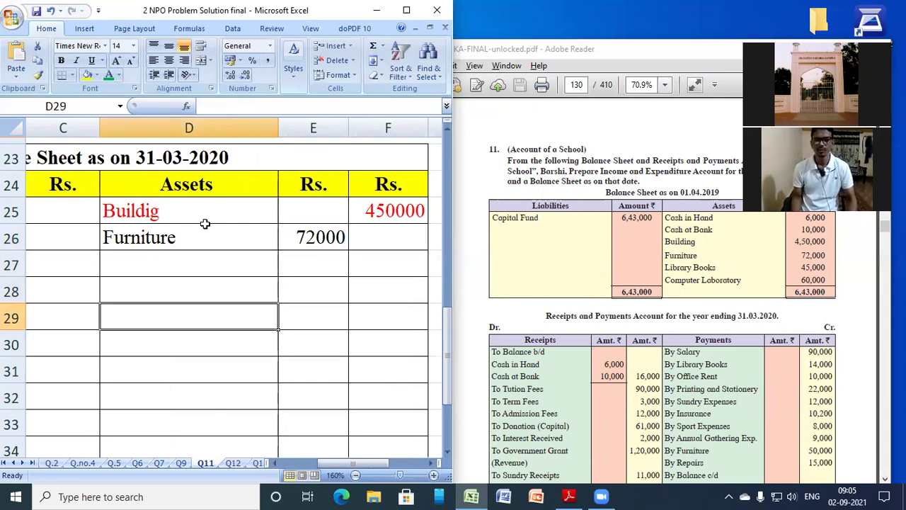
type("Library")
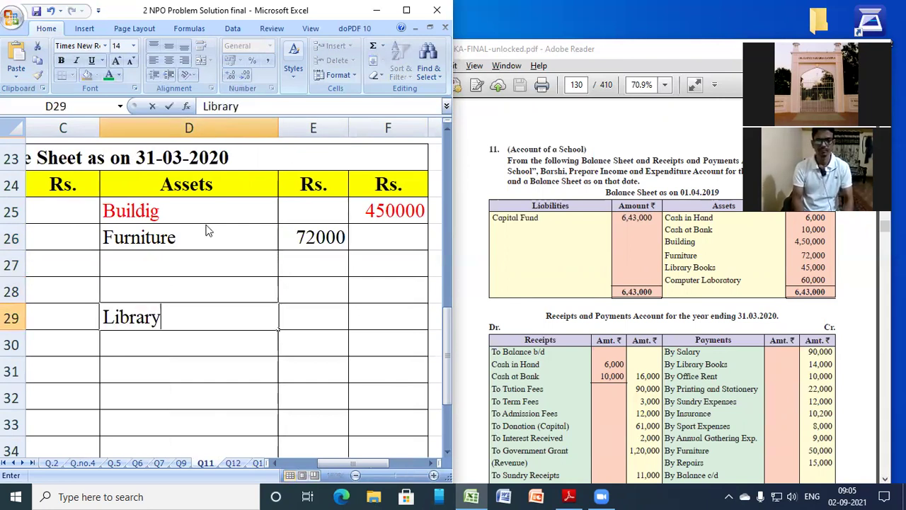
type(" Books")
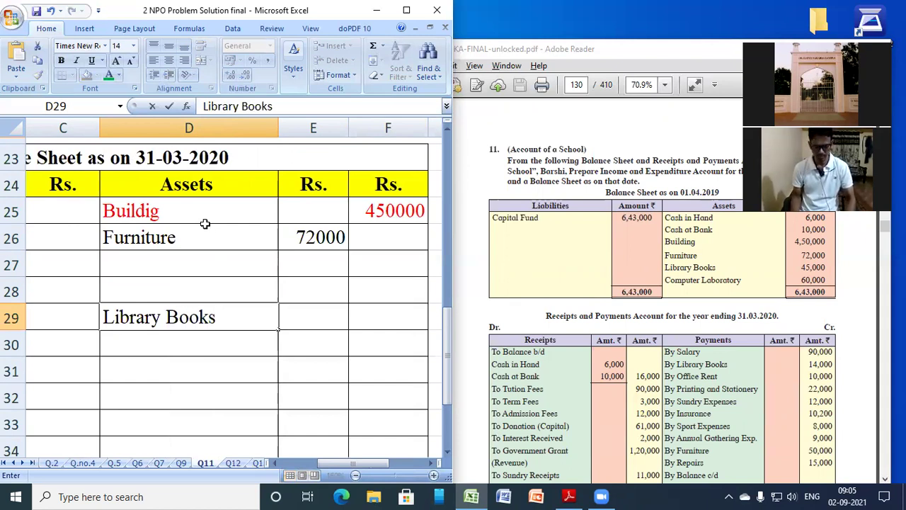
key("Tab")
type("45000")
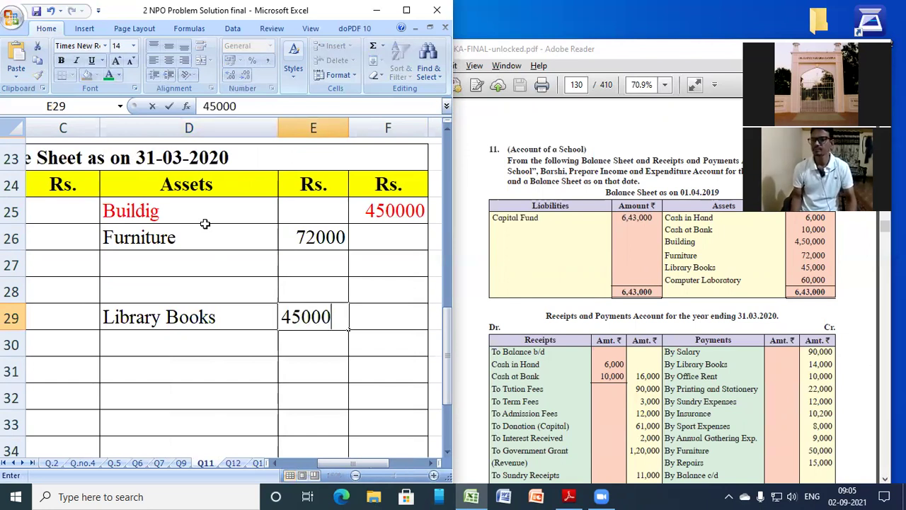
key("Return")
Leave two blank rows below Library Books and enter the asset label "Computer Laboraory" in D32.
key("Return")
key("Return")
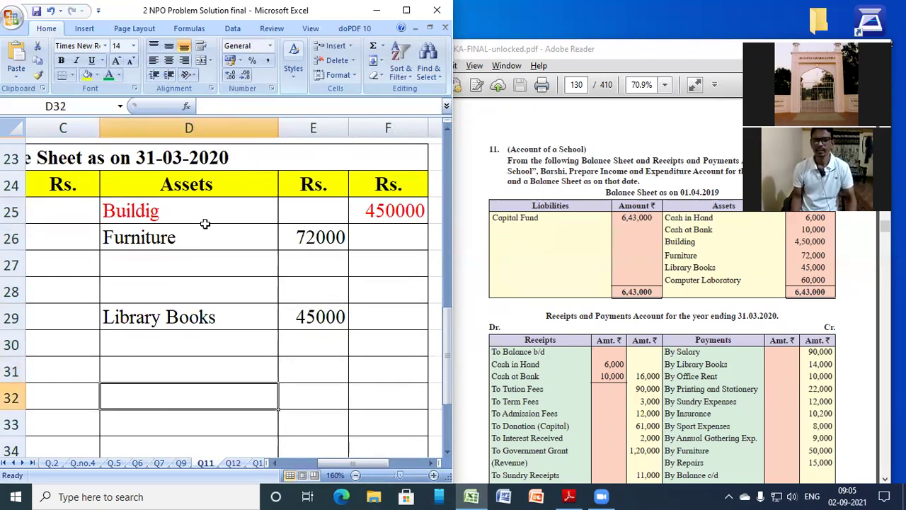
type("Co")
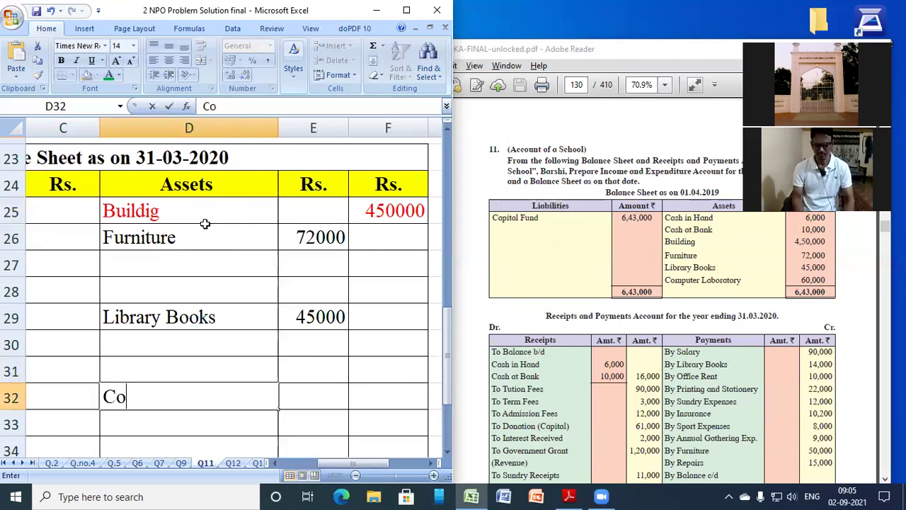
type("mputer Laboraotyr")
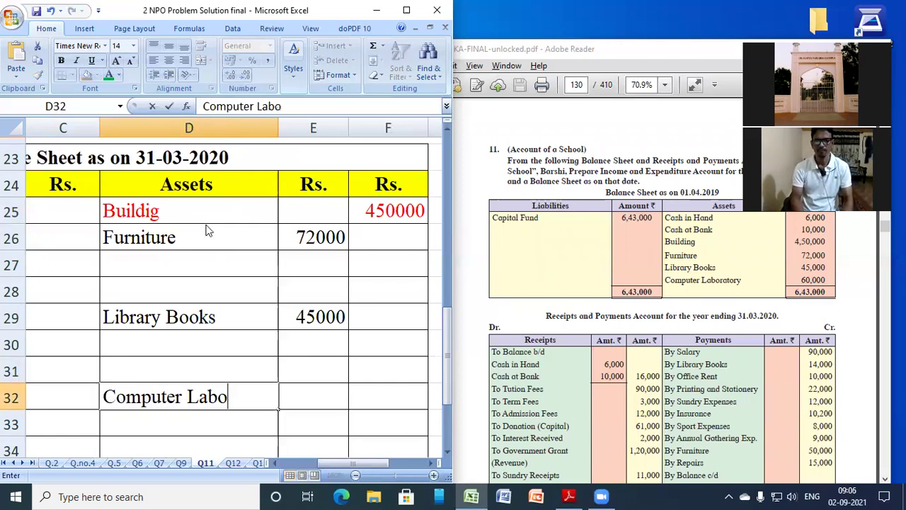
key("BackSpace")
key("BackSpace")
key("BackSpace")
type("ry")
key("shift+Home")
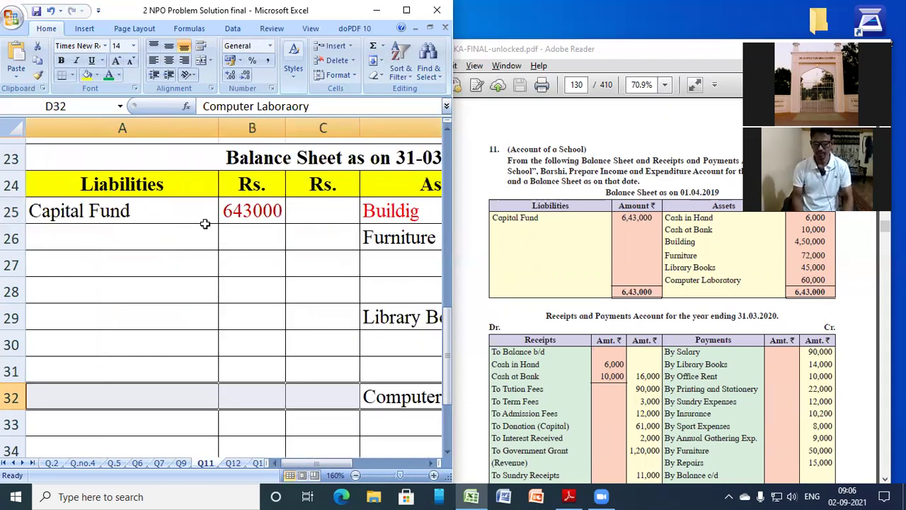
key("Right")
scroll(204, 224, "up", 1)
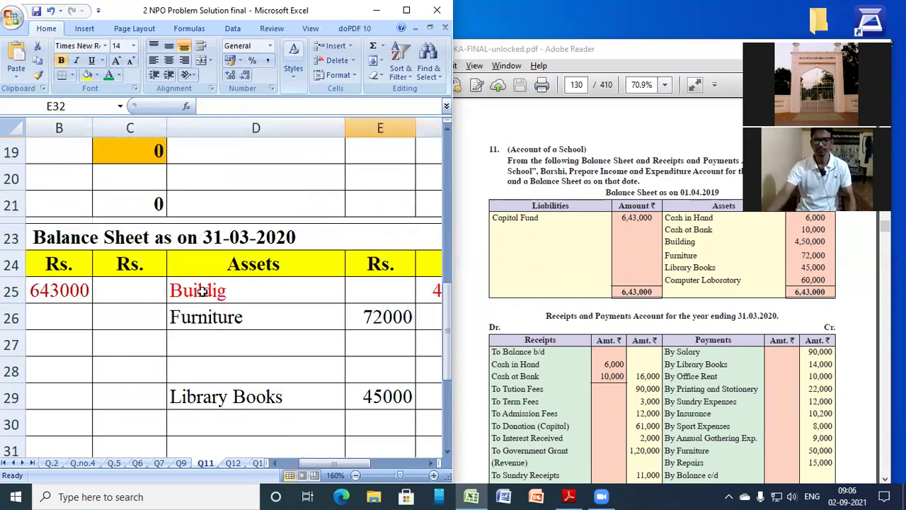
Correct the misspelled asset label in D32 to "Computer Laboratory".
left_click(273, 346)
scroll(272, 346, "down", 2)
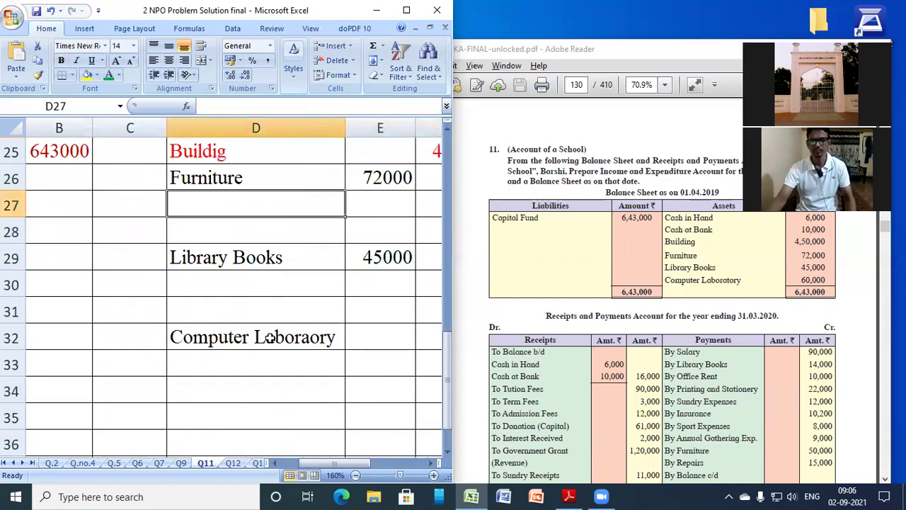
left_click(273, 335)
double_click(340, 341)
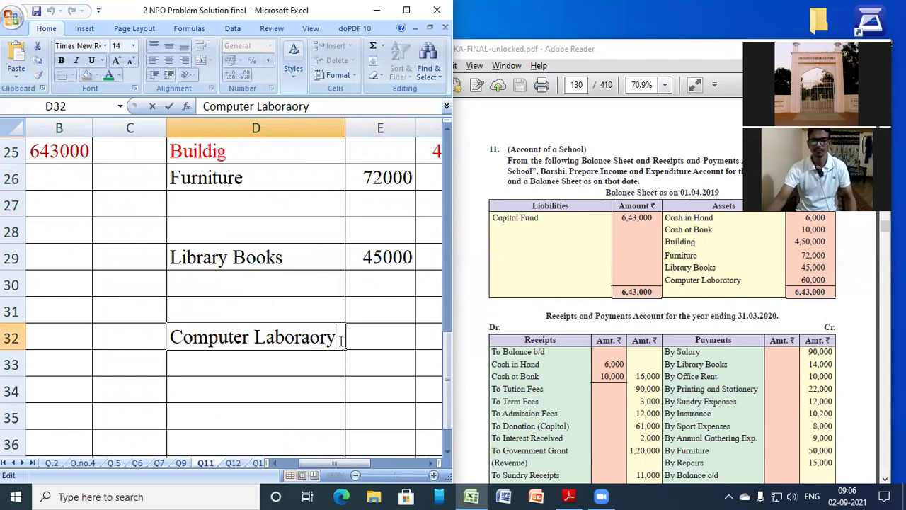
key("ctrl+shift+Left")
type("Labore")
key("BackSpace")
type("atory")
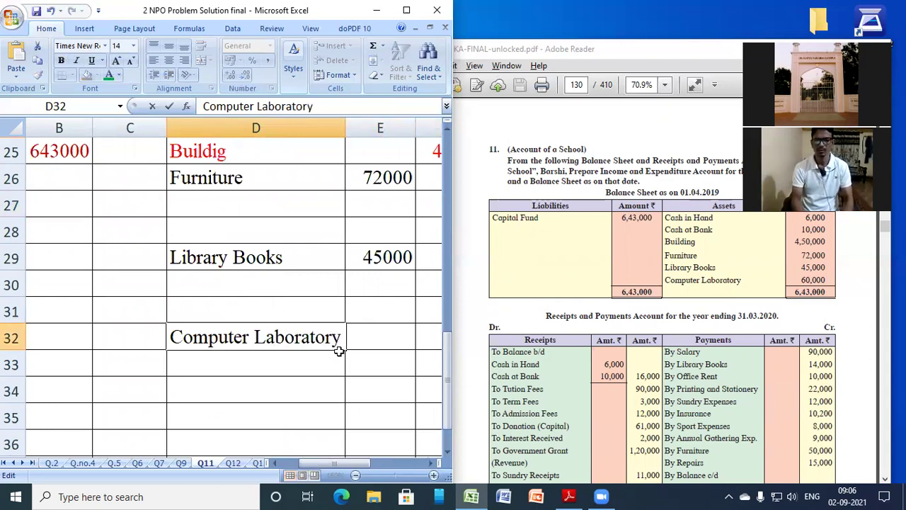
Enter 45000 in the outer amount column F for Computer Laboratory.
key("Tab")
key("Right")
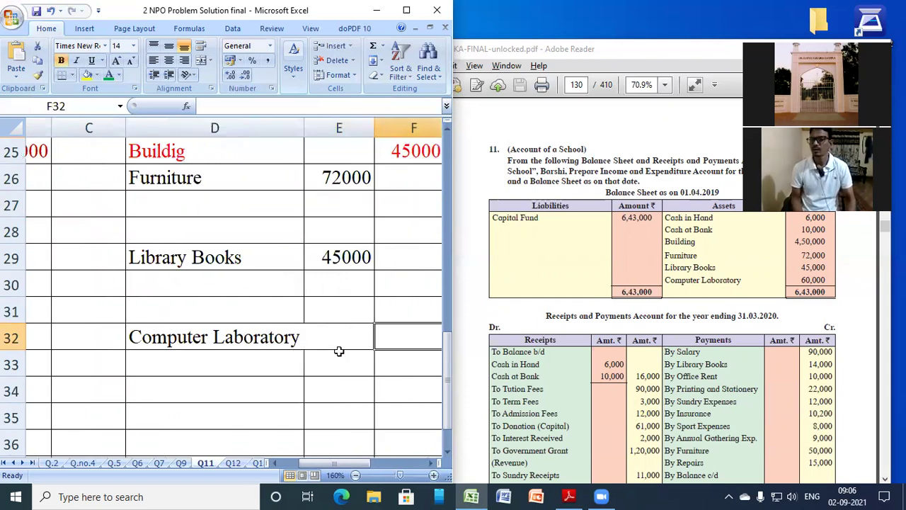
type("45000")
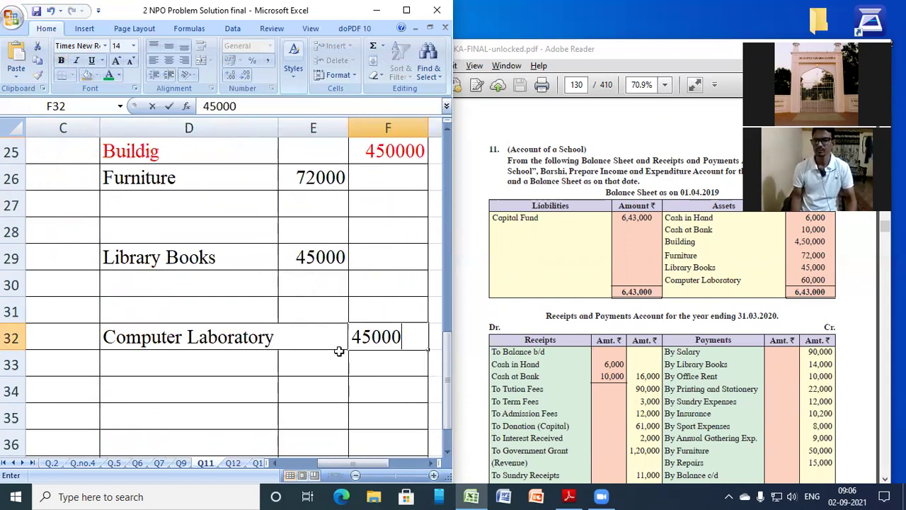
key("Return")
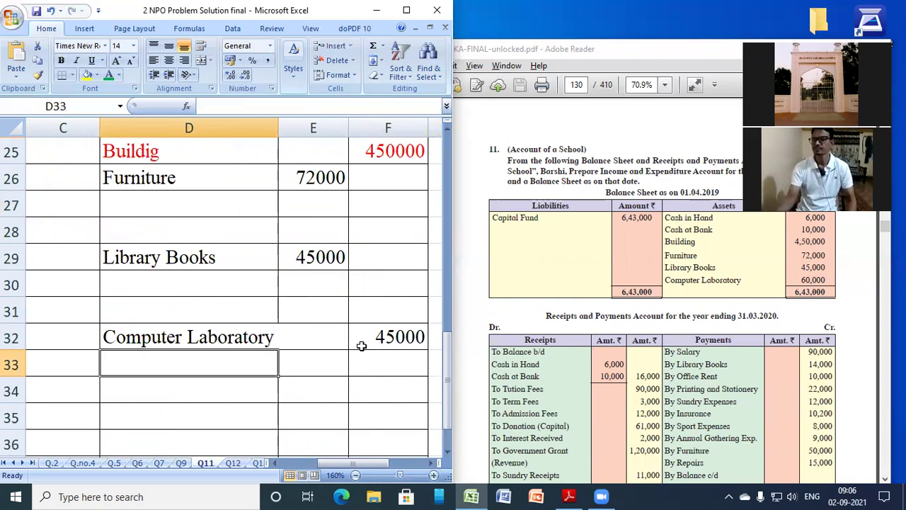
Switch to Adobe Reader, highlight the Receipts heading in the Receipts and Payments Account and enlarge the page to 100%.
left_click(686, 253)
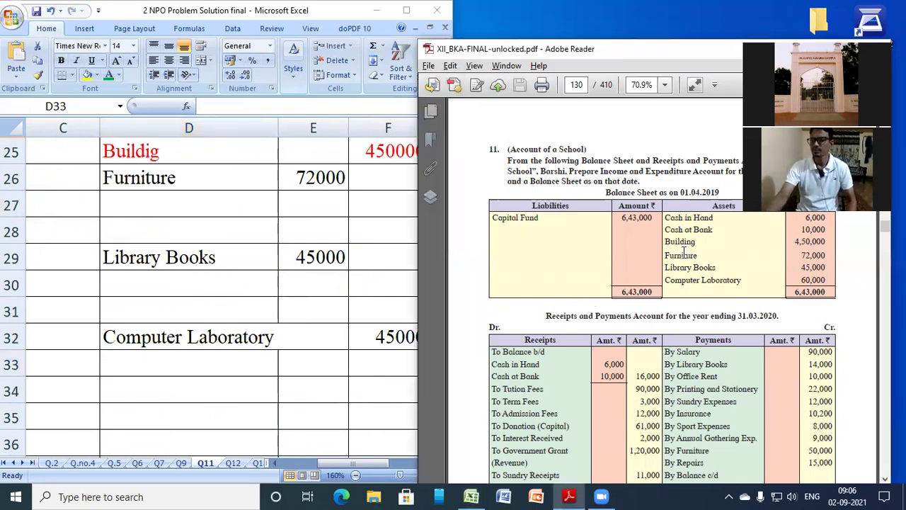
scroll(656, 244, "down", 2)
scroll(694, 266, "down", 2)
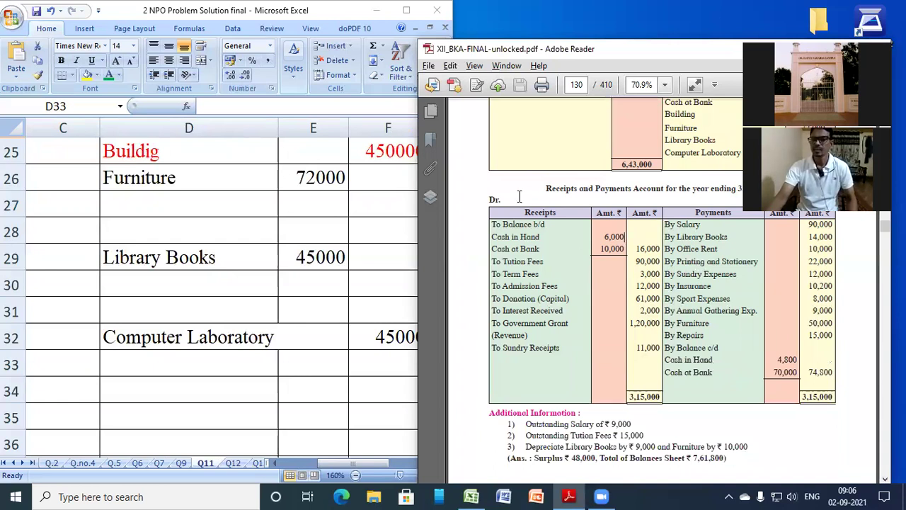
double_click(535, 212)
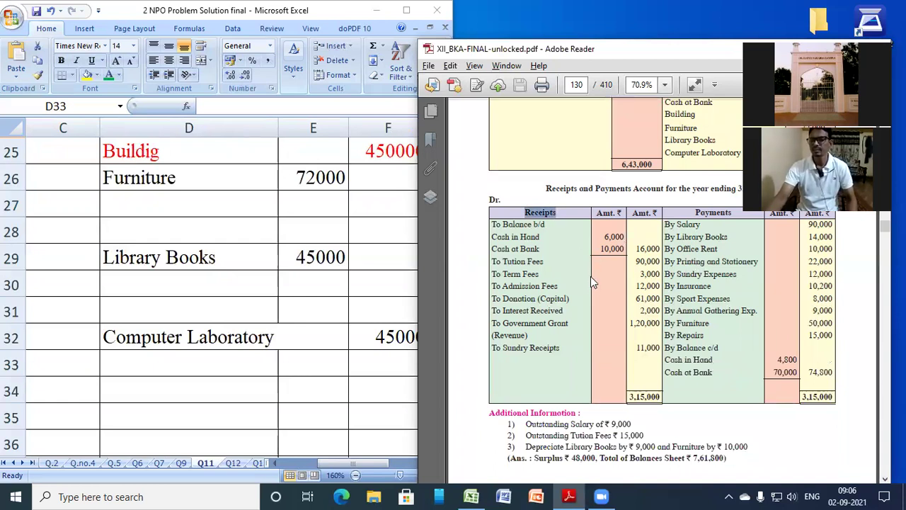
scroll(588, 276, "up", 2)
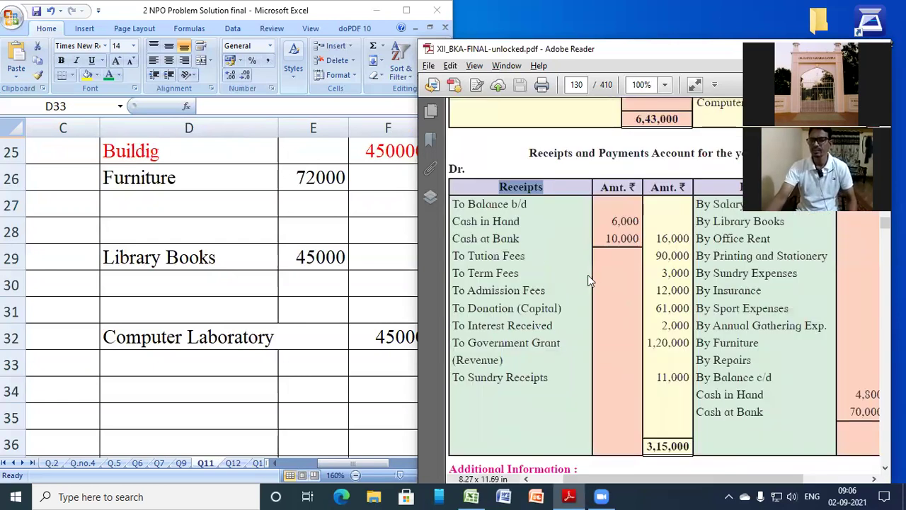
Return to the first Income row in Excel and check the opening cash and bank balances in the textbook's Receipts and Payments Account.
left_click(531, 215)
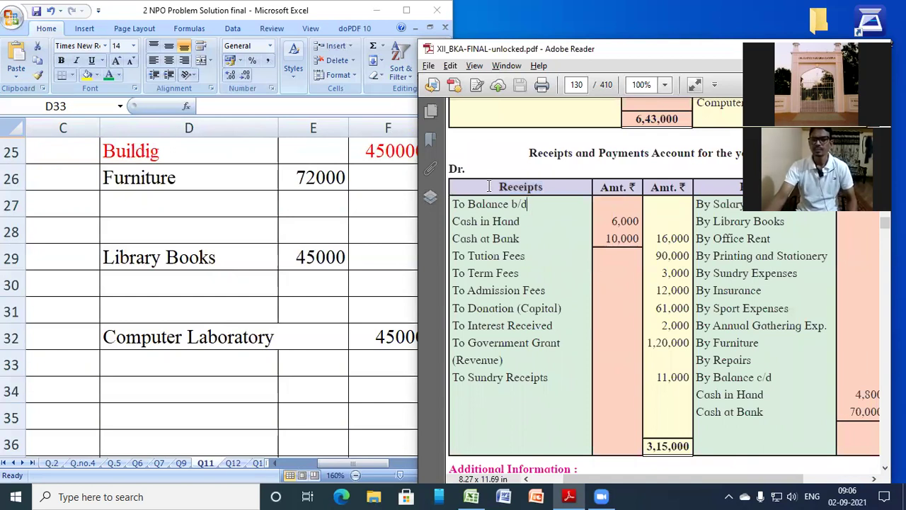
left_click(275, 234)
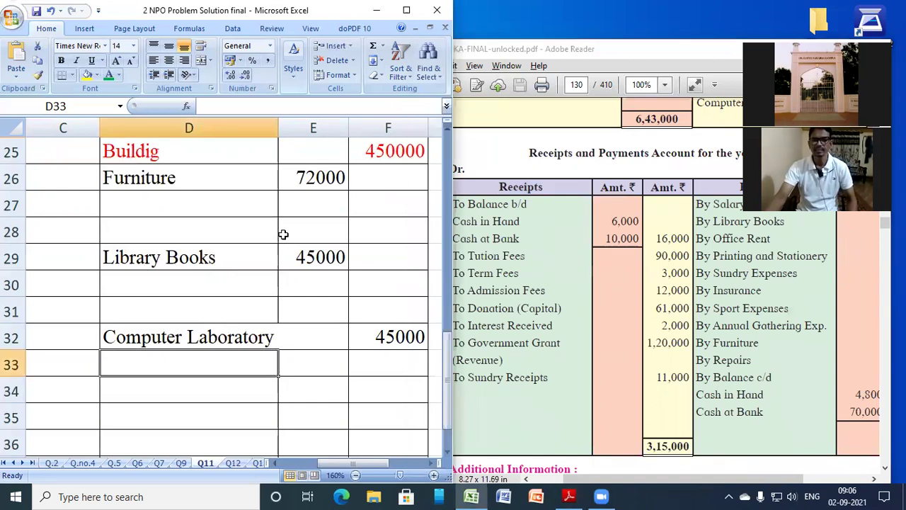
scroll(282, 235, "up", 3)
scroll(283, 235, "up", 5)
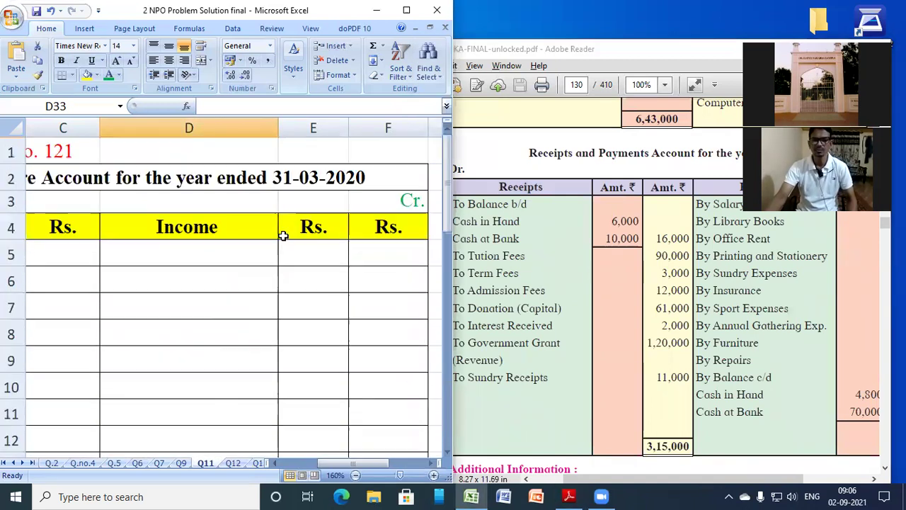
left_click(222, 257)
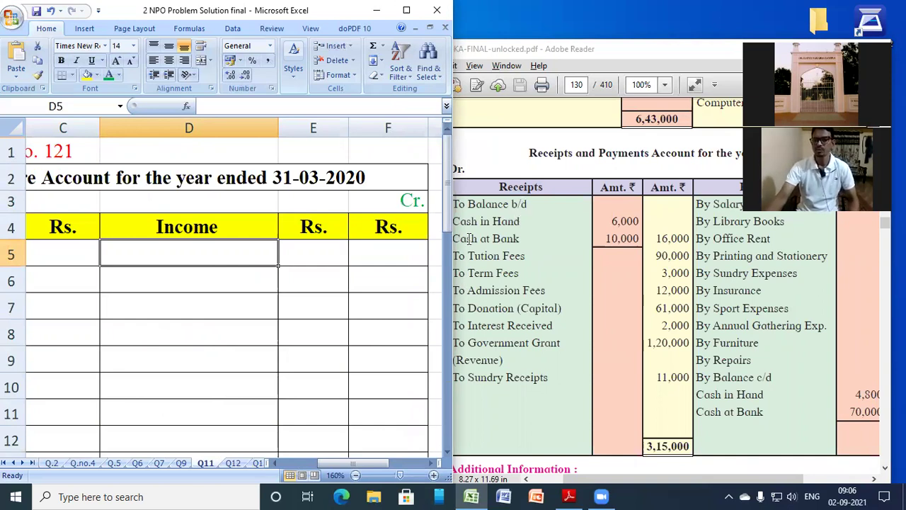
left_click(518, 238)
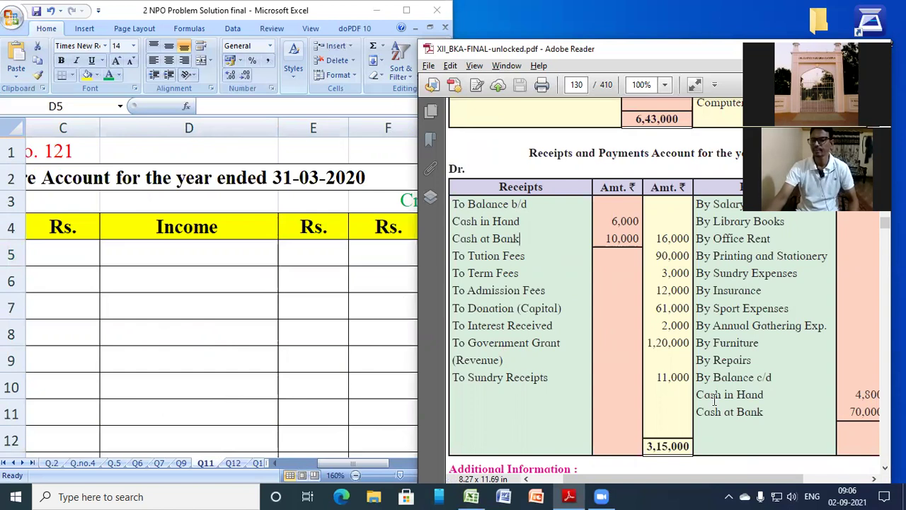
Enter "By Tuition fees" in D5 of the Income section with 90000 in the inner amount column E.
left_click(178, 253)
scroll(542, 352, "down", 1)
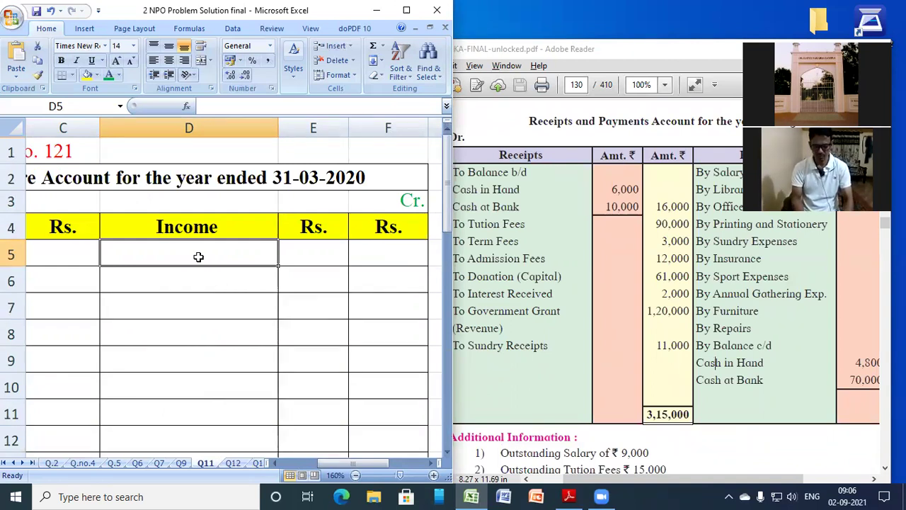
type("T")
key("BackSpace")
type("By Tuition ")
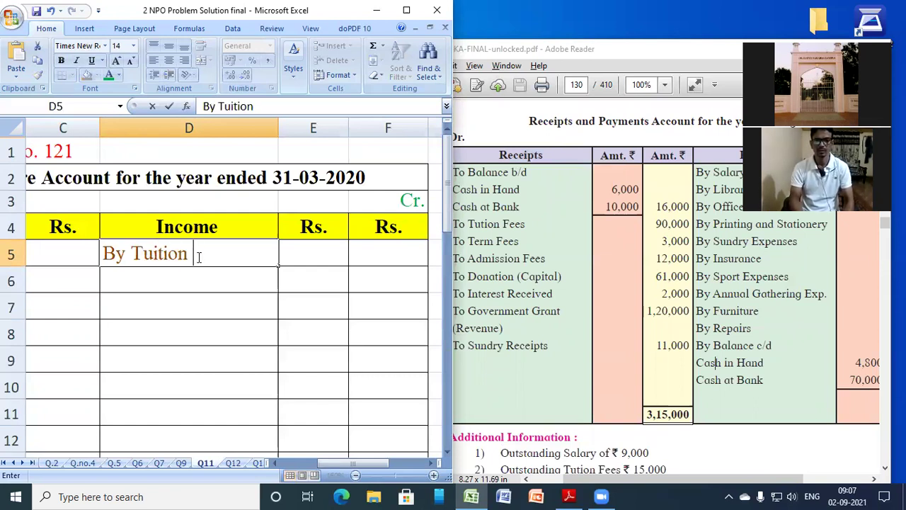
type("fees")
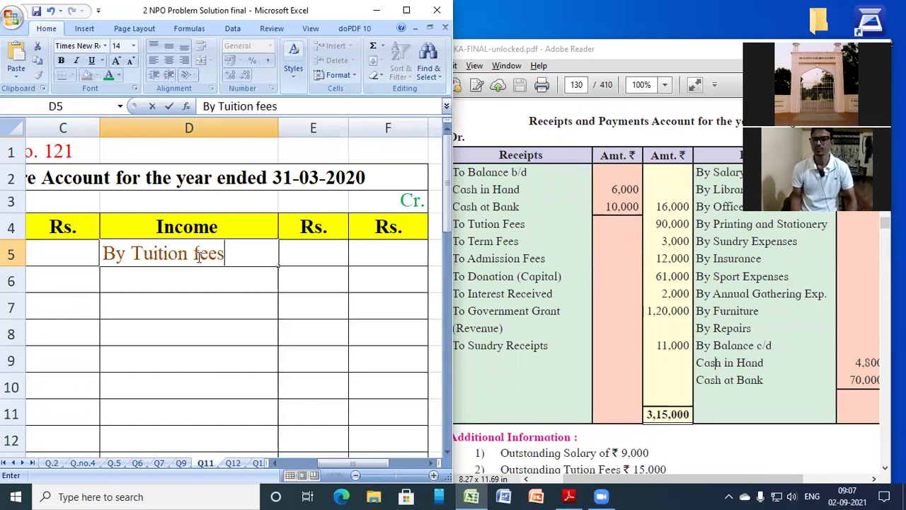
key("Tab")
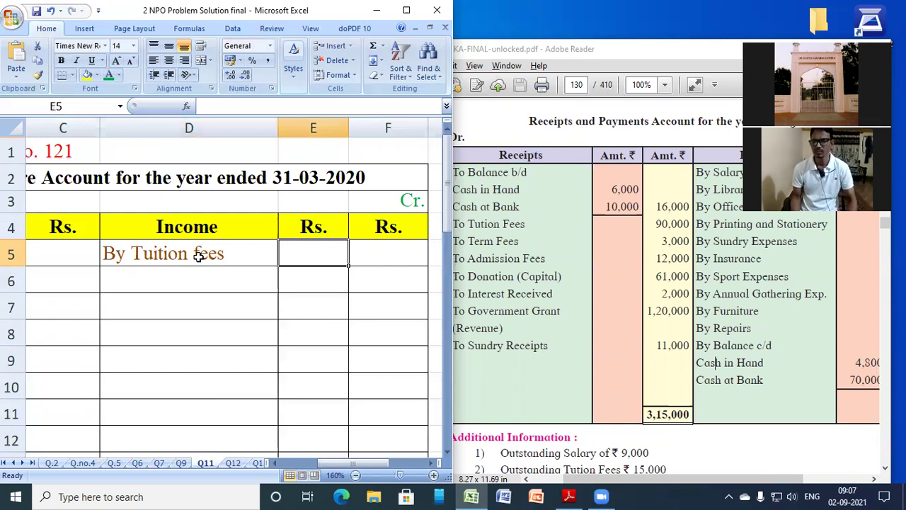
type("90000")
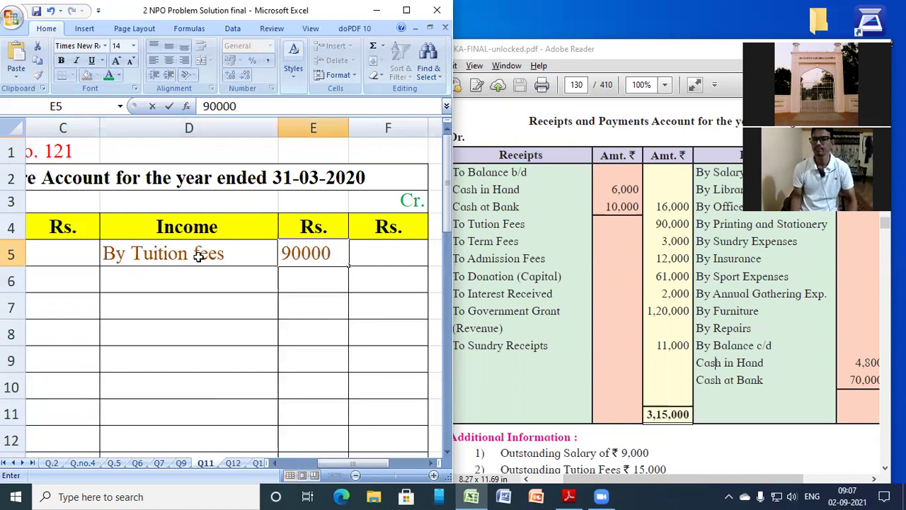
key("Return")
Leave one blank row and enter "By Term fees" in D7 with 12000 in the outer amount column F.
key("Return")
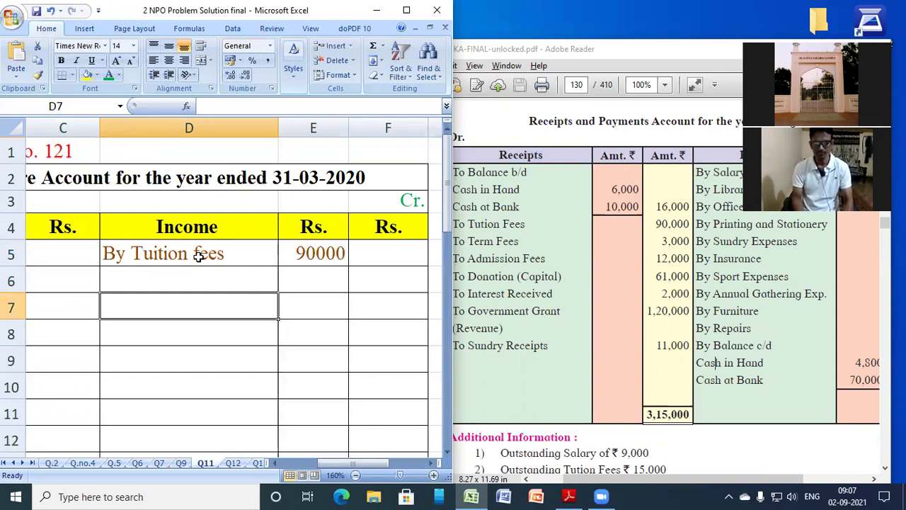
type("By Term fees")
key("Tab")
key("Tab")
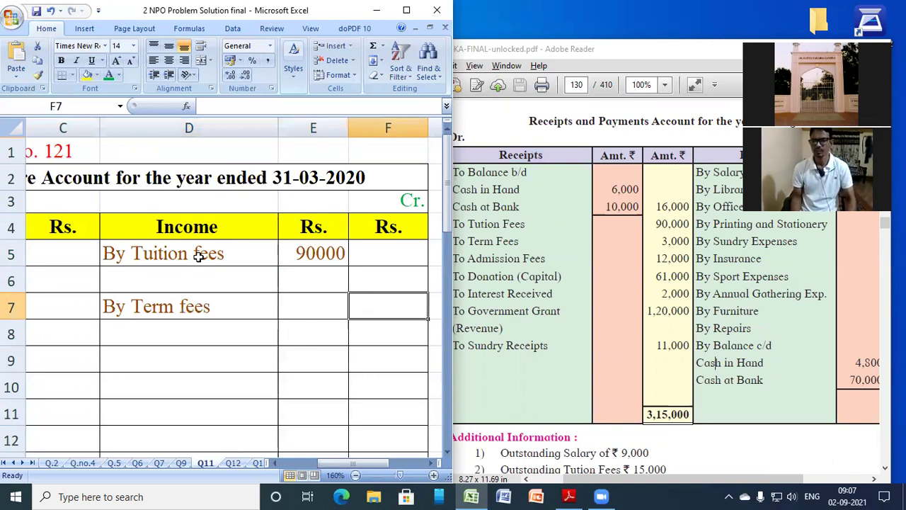
type("12000")
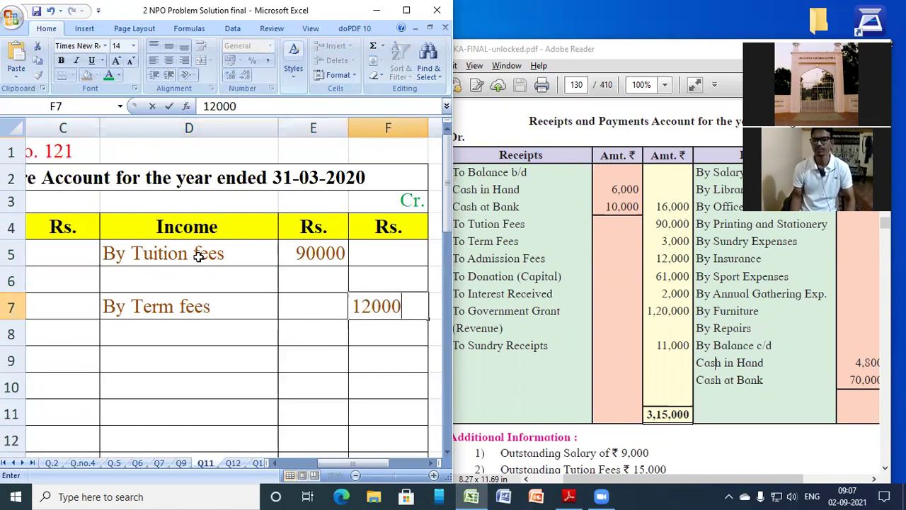
key("Return")
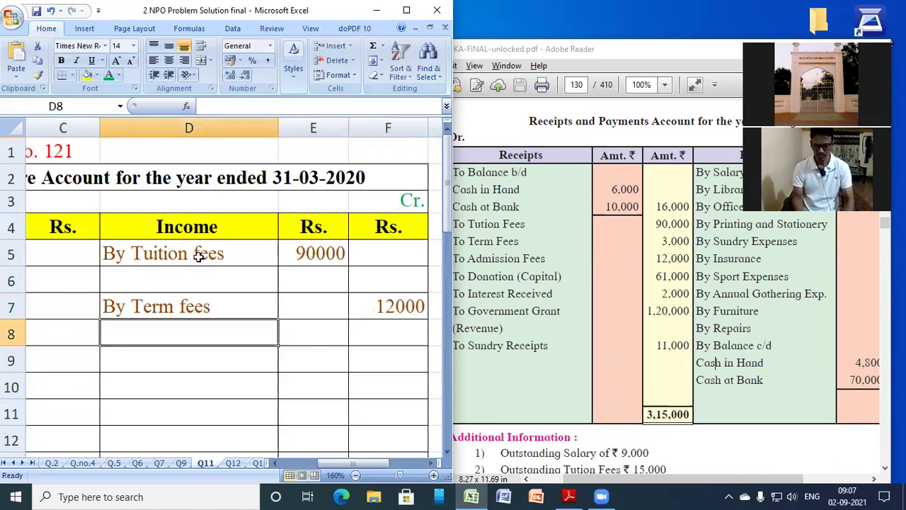
Enter the income label "By Admission fees" in D8, directly below Term fees.
type("By Admission")
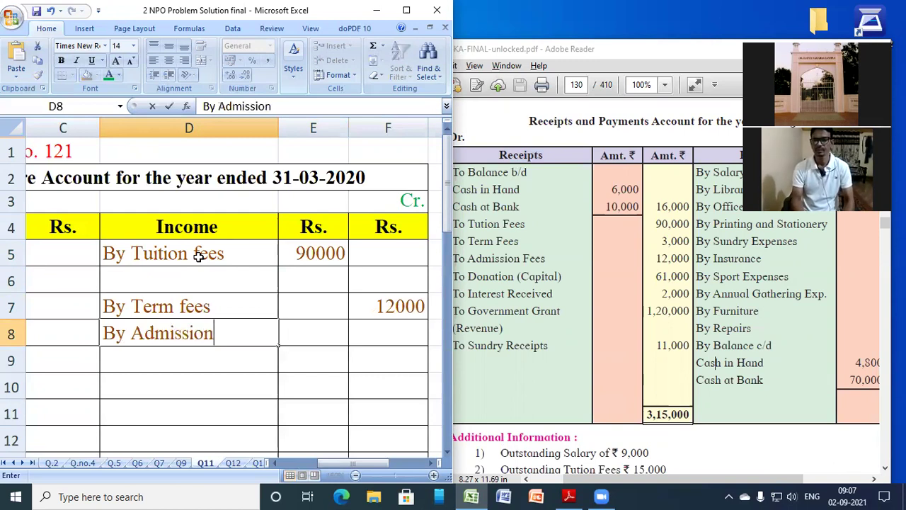
type(" fees")
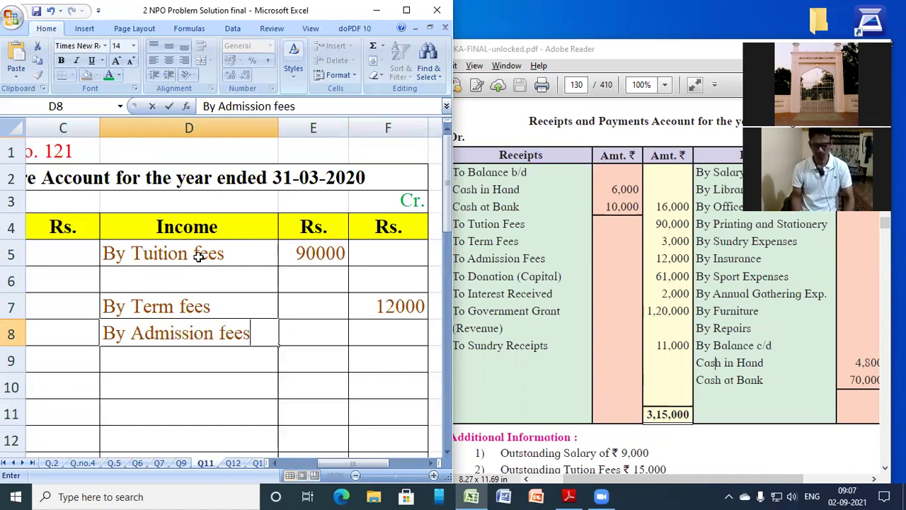
key("Tab")
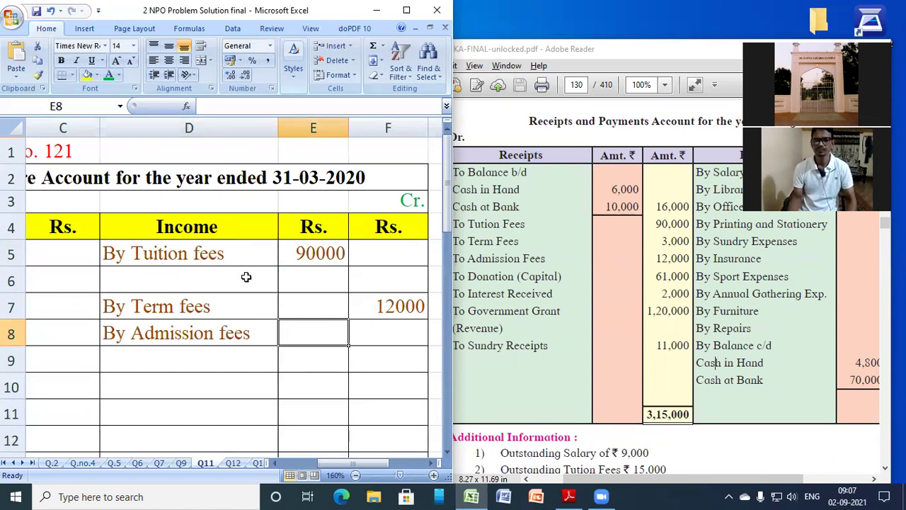
Correct the Term fees amount in F7 to 3000 and enter 12000 in F8 for Admission fees.
left_click(401, 310)
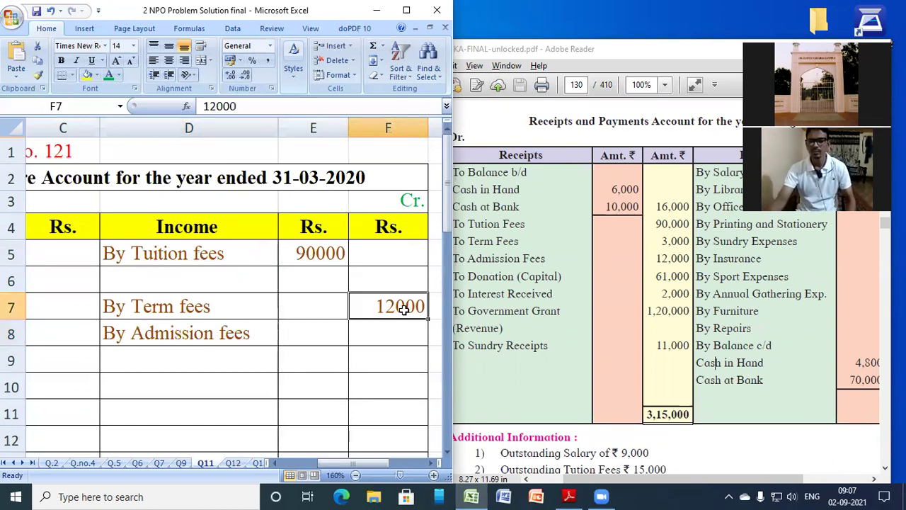
type("13")
key("BackSpace")
key("BackSpace")
type("3000")
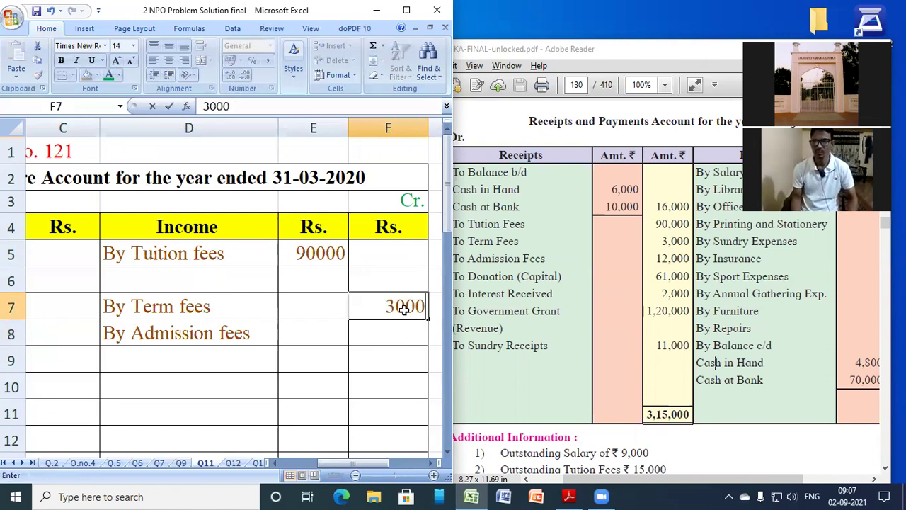
key("Return")
type("12000")
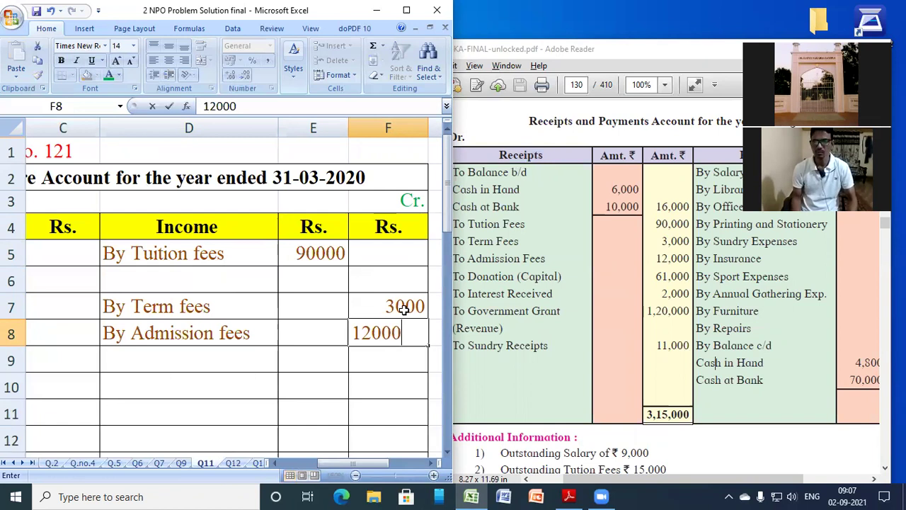
key("Return")
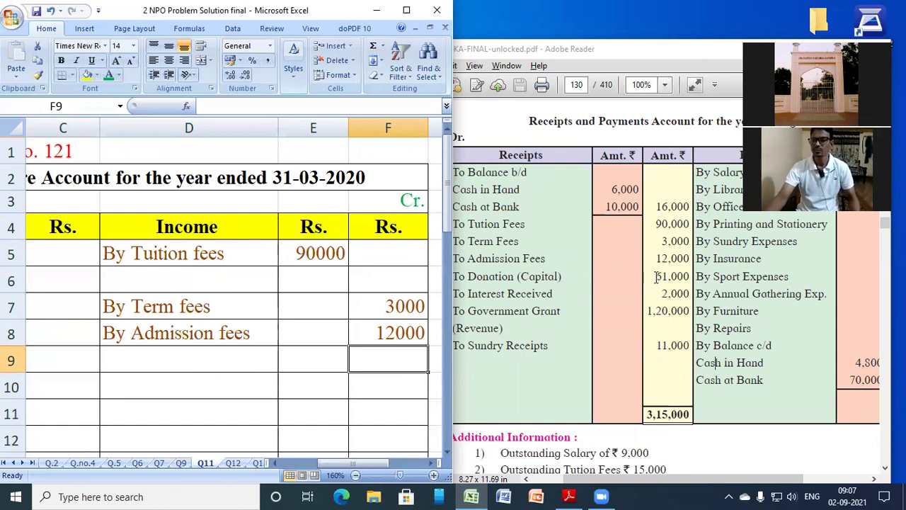
Highlight the capital donation amount in the textbook, and enter "Add: Donations" with 61000 below Capital Fund in the Balance Sheet's Liabilities.
left_click_drag(657, 277, 680, 278)
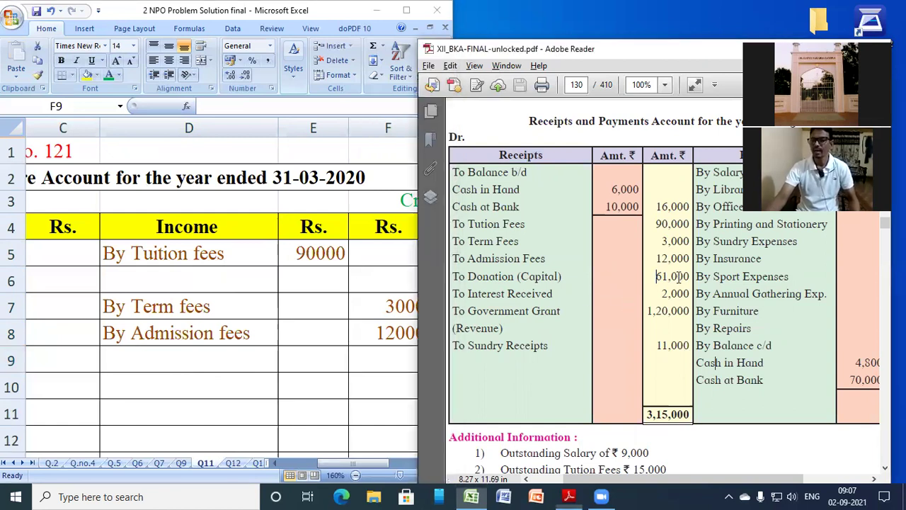
left_click(315, 297)
scroll(276, 287, "down", 5)
scroll(276, 288, "down", 2)
left_click(224, 271)
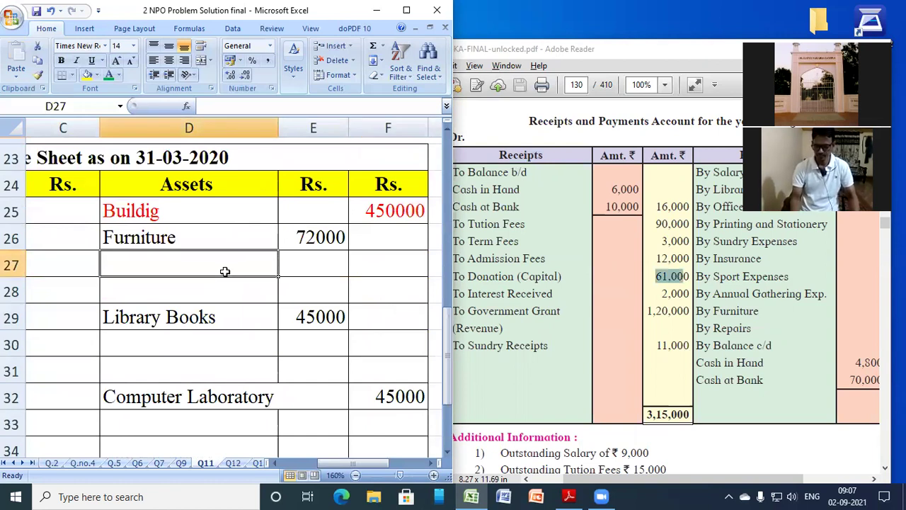
key("Home")
key("Up")
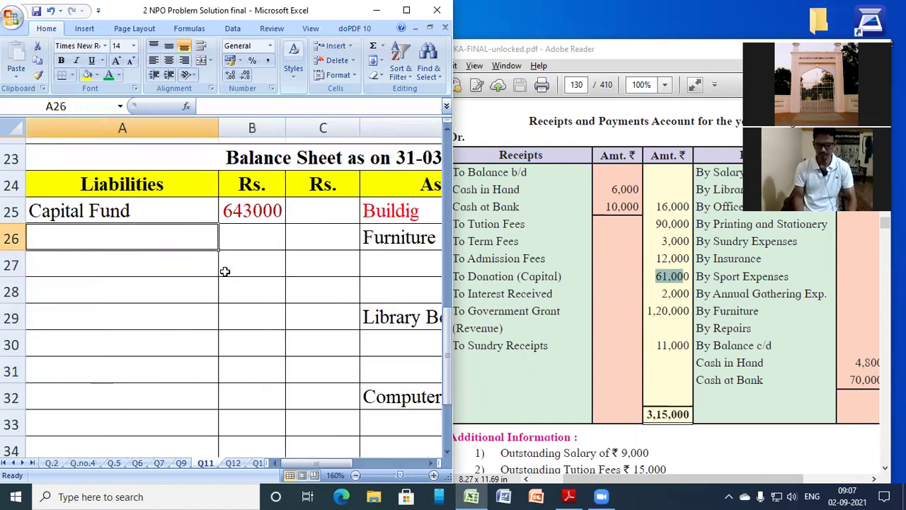
type("Add:")
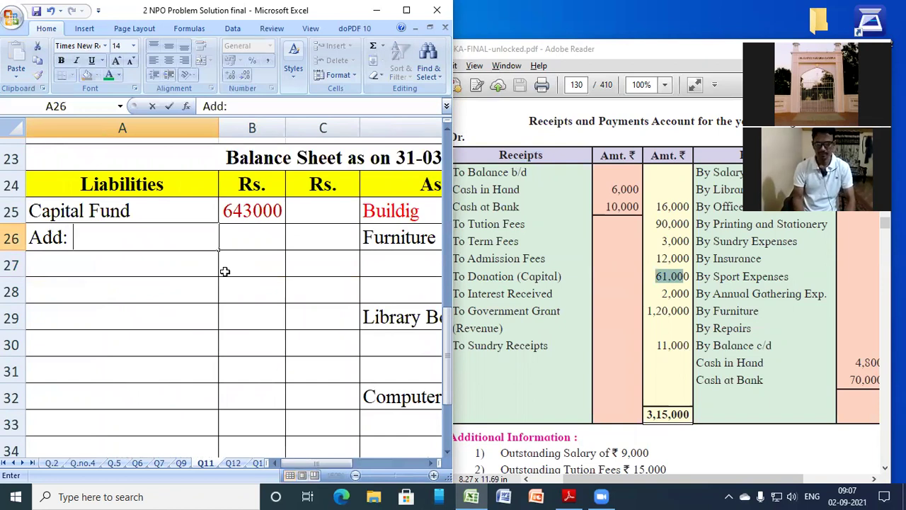
type(" Donations")
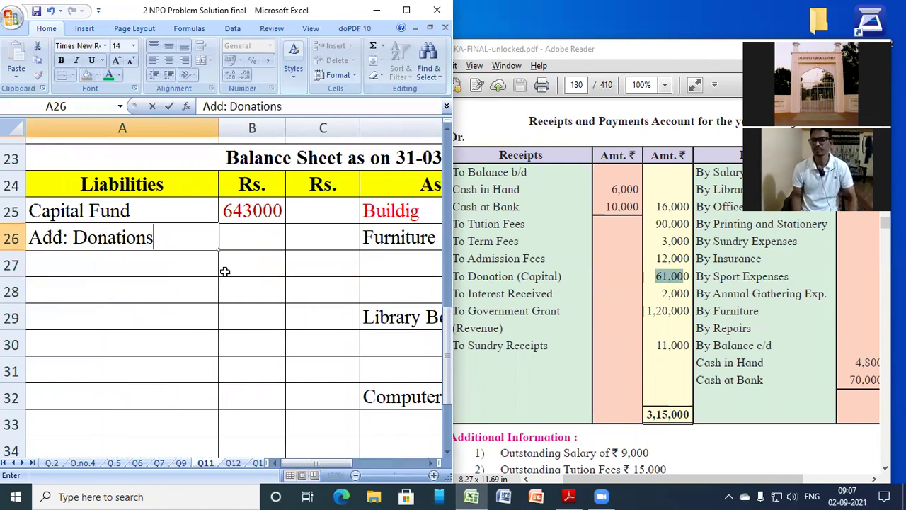
key("Tab")
type("61000")
key("Return")
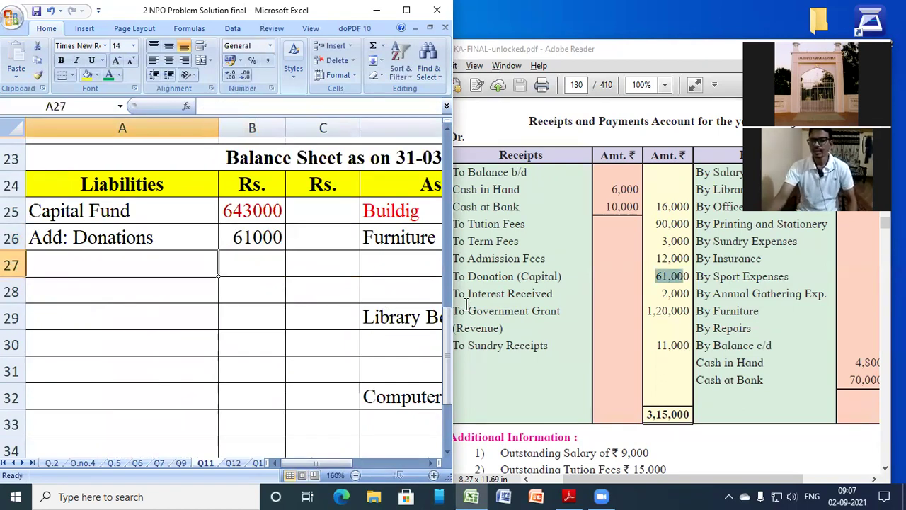
Enter "By Interest Rec." in D9 of the Income section with 2000 in the outer amount column F.
left_click(352, 261)
scroll(352, 260, "up", 2)
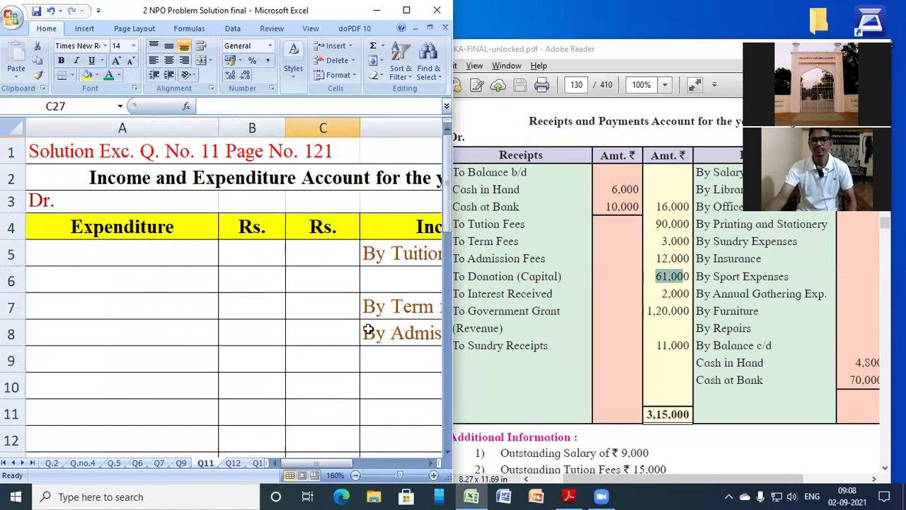
left_click(381, 350)
key("Right")
key("Right")
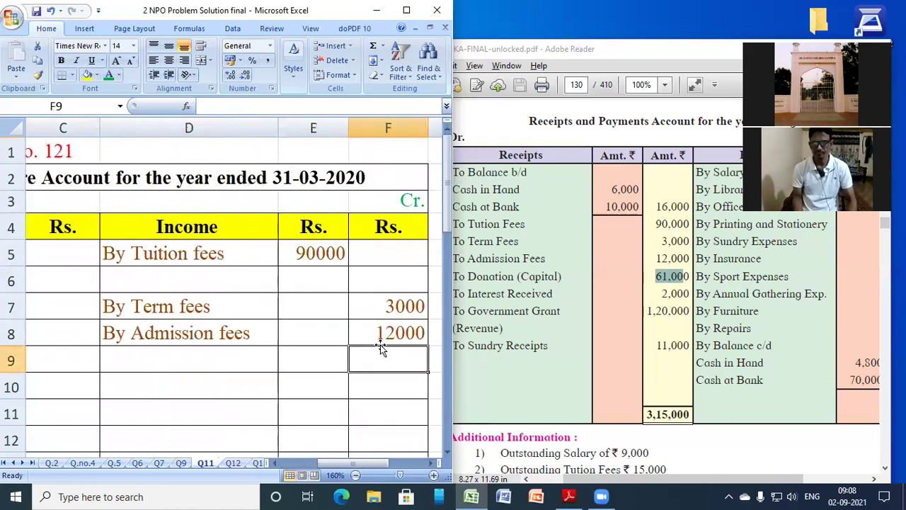
key("Left")
key("Left")
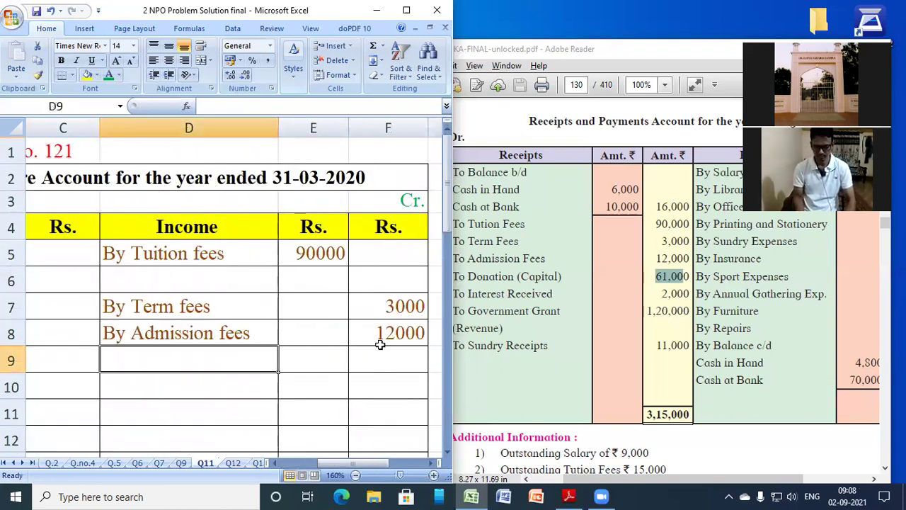
type("By Interest ")
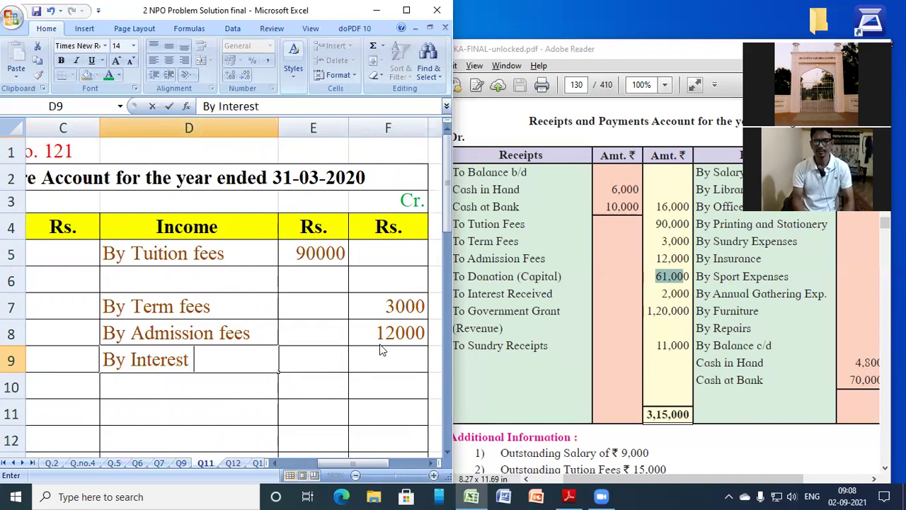
type("Rec.")
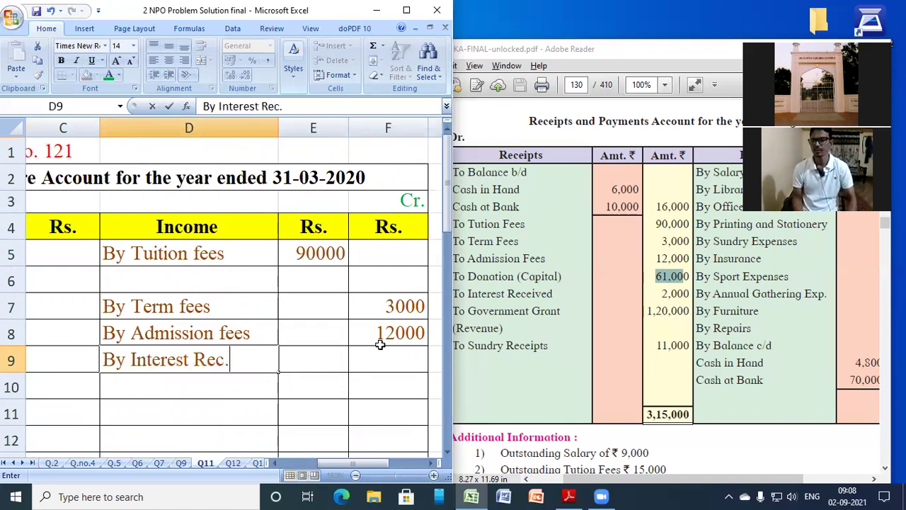
key("Right")
key("Right")
type("2000")
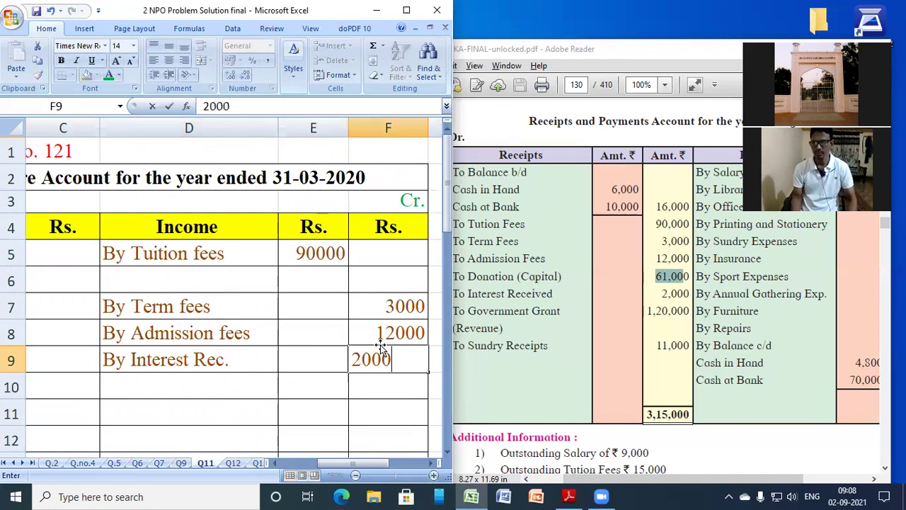
key("Return")
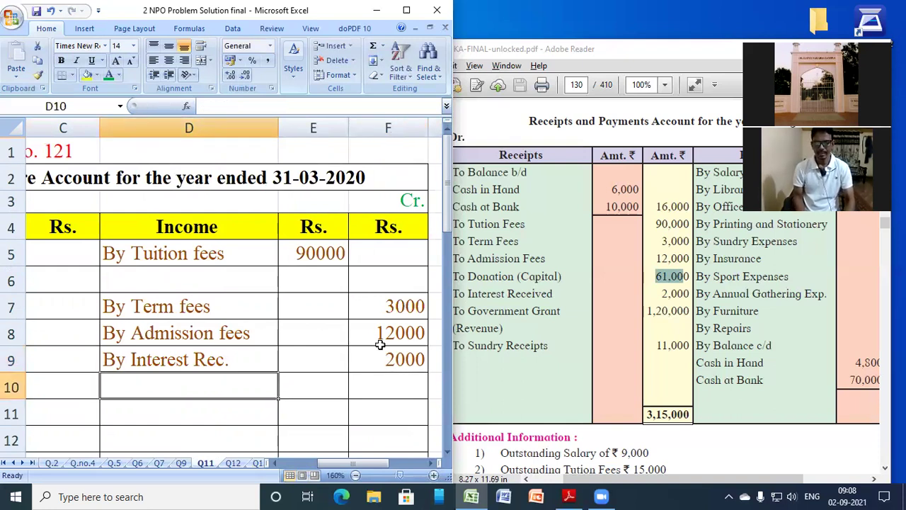
Enter the income label "By Govt. Grant" in D10 with 120000 in the outer amount column F.
type("By Govt.")
key("shift+Up")
type("Gr")
key("BackSpace")
key("BackSpace")
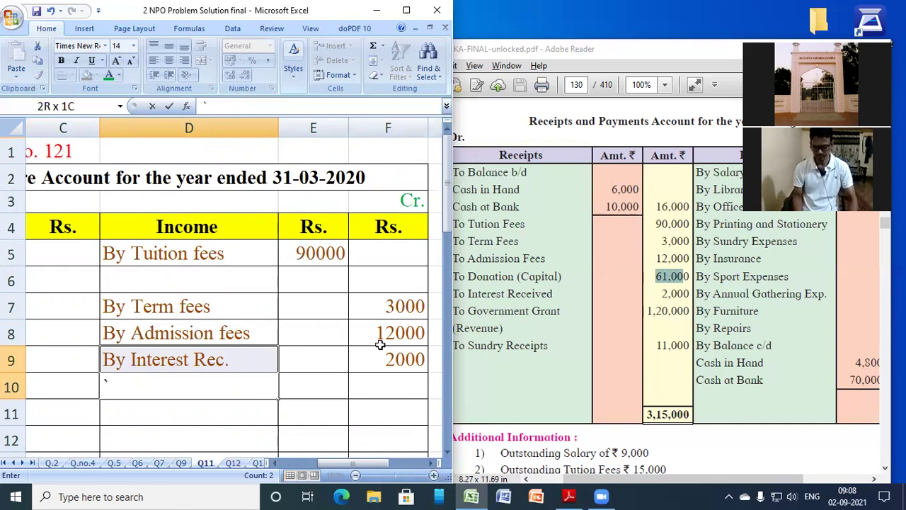
key("Escape")
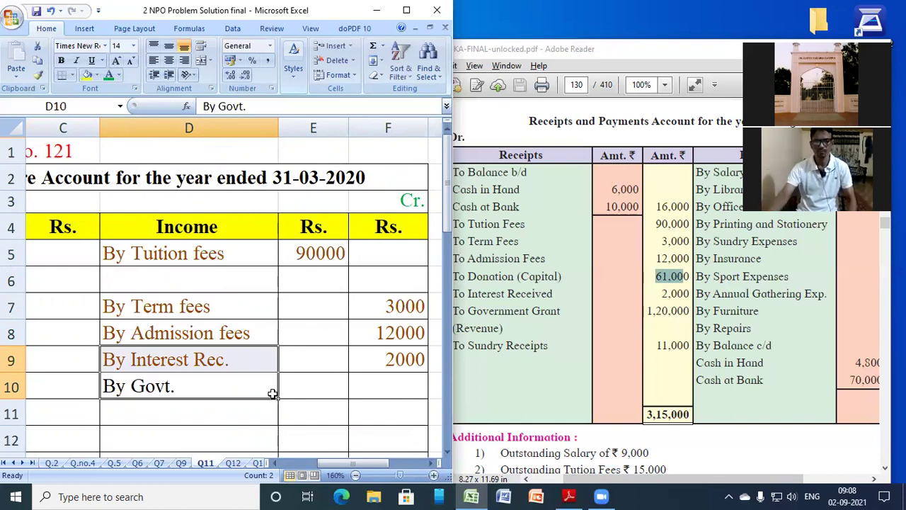
double_click(243, 387)
type("Grant")
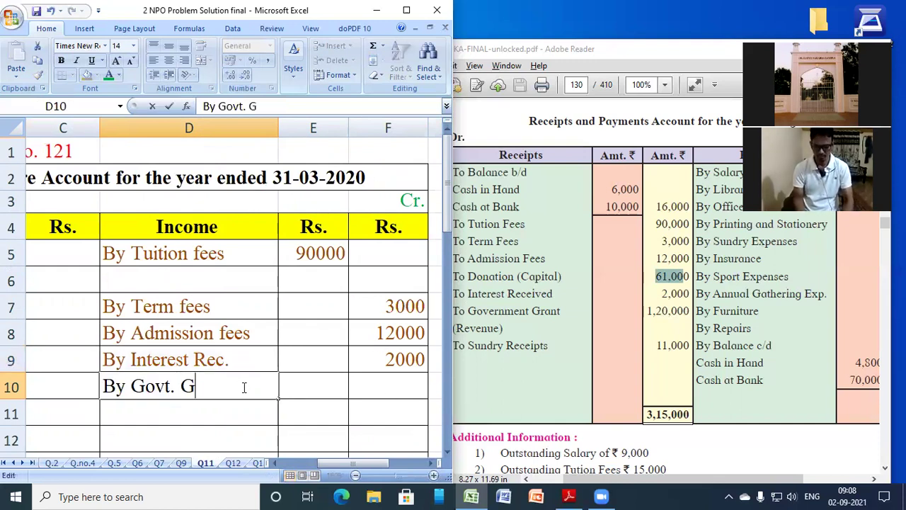
key("Tab")
key("Tab")
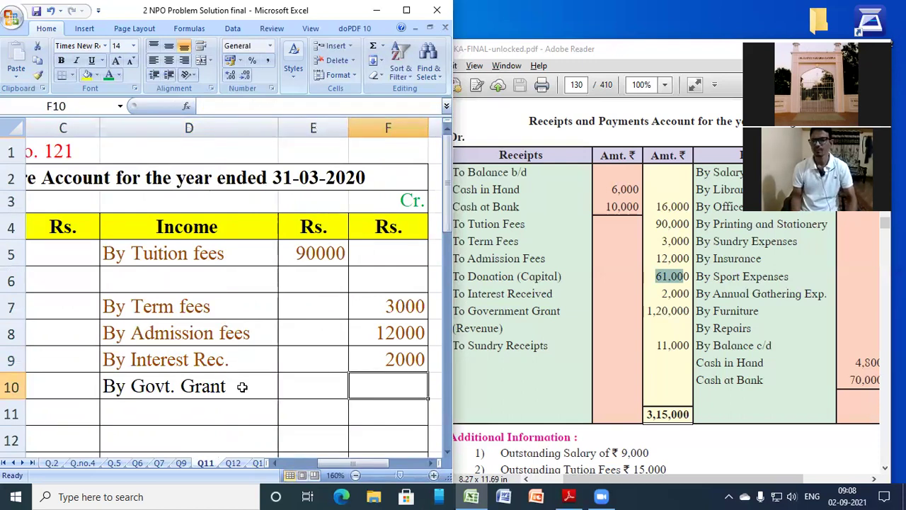
type("120000")
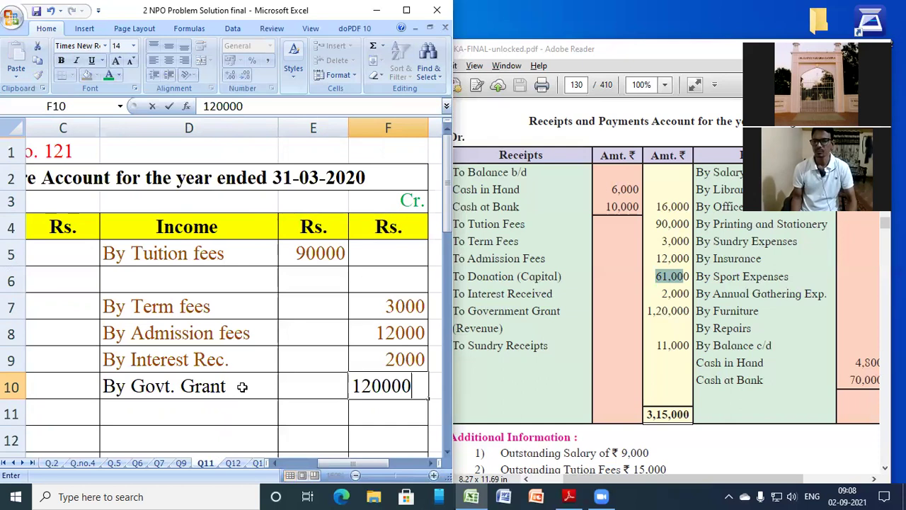
key("Return")
Enter "By Sundry Receipts" in D11 of the Income section with 11000 in the outer amount column F.
type("B")
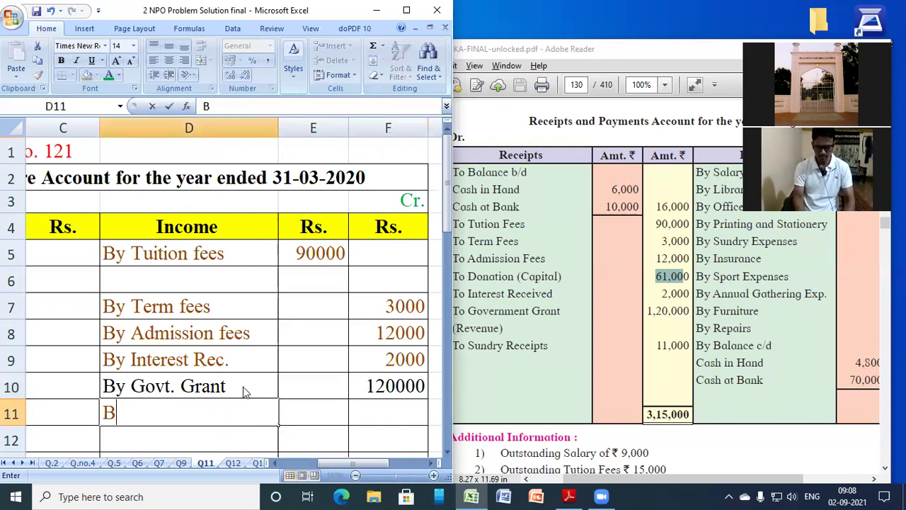
type("y Sund")
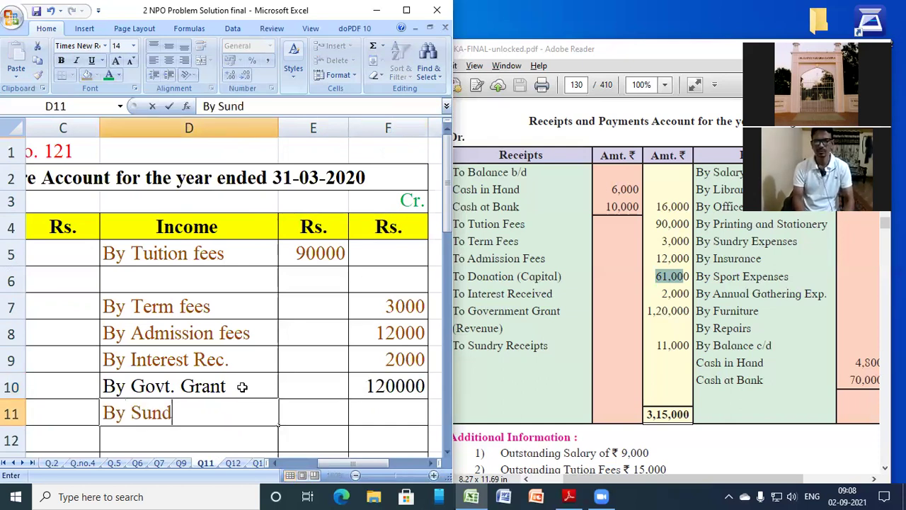
type("ry Receipts")
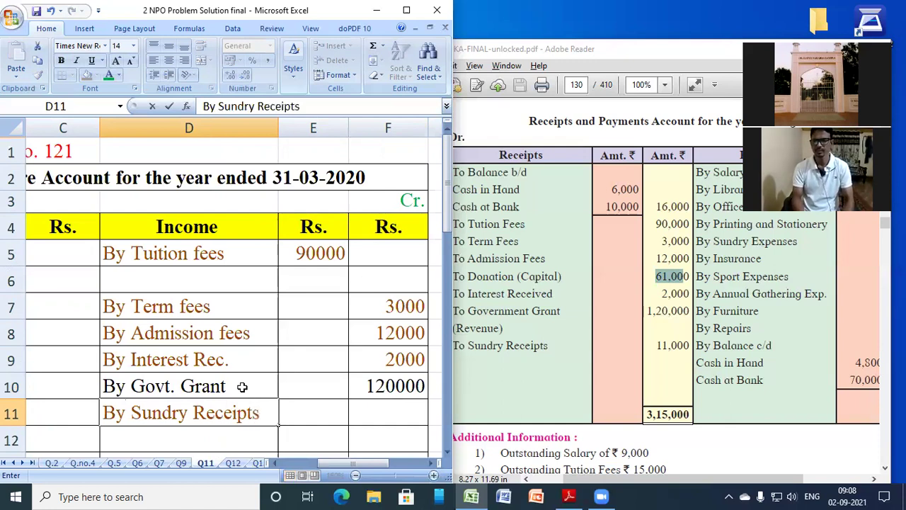
key("Tab")
key("Tab")
type("11000")
key("Return")
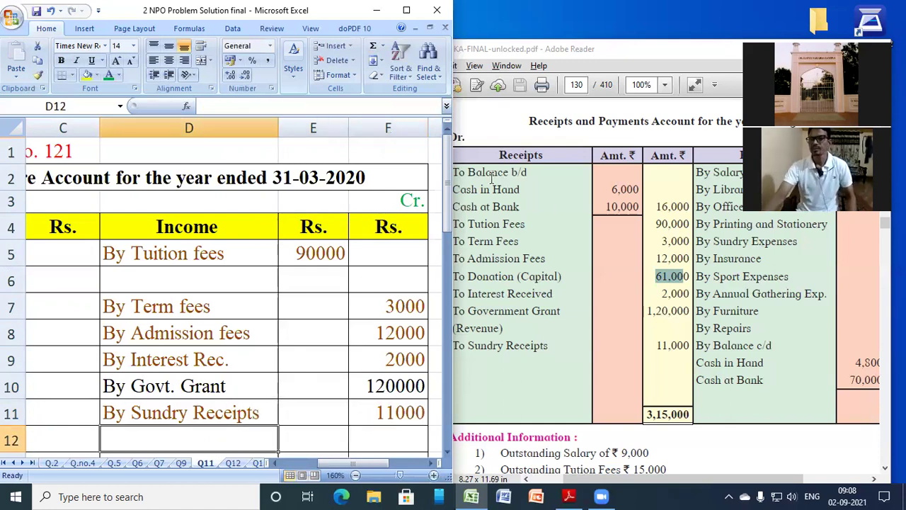
Show the Payments side of the textbook's Receipts and Payments Account in Adobe Reader, and return to Excel at the first Expenditure cell, A5.
left_click(503, 157)
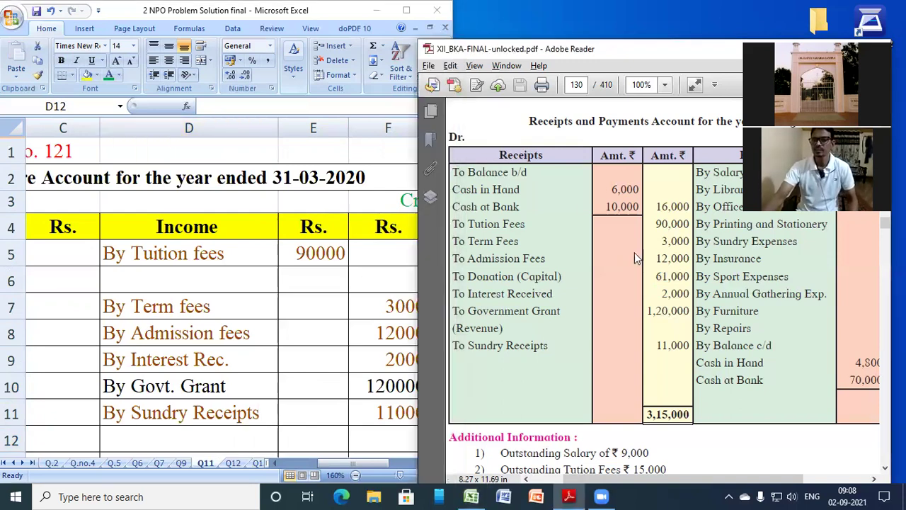
left_click_drag(648, 480, 715, 493)
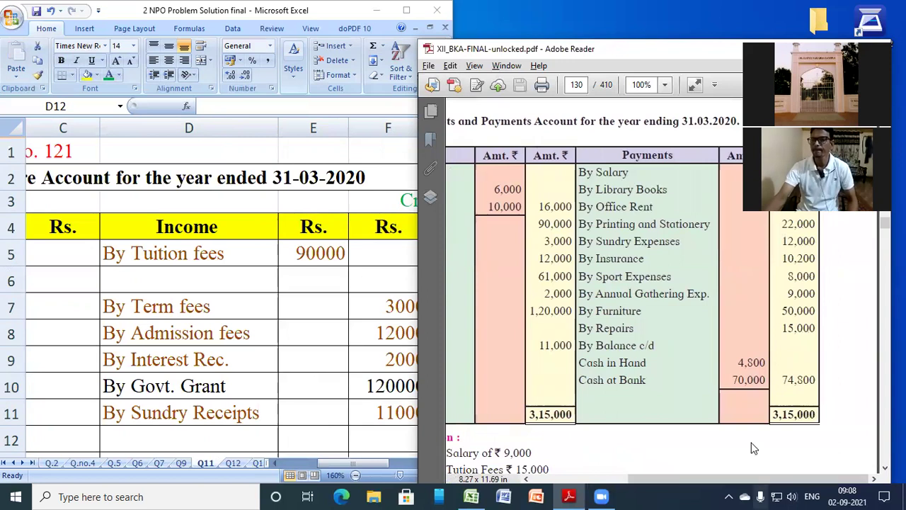
scroll(750, 428, "up", 1)
scroll(751, 429, "up", 1)
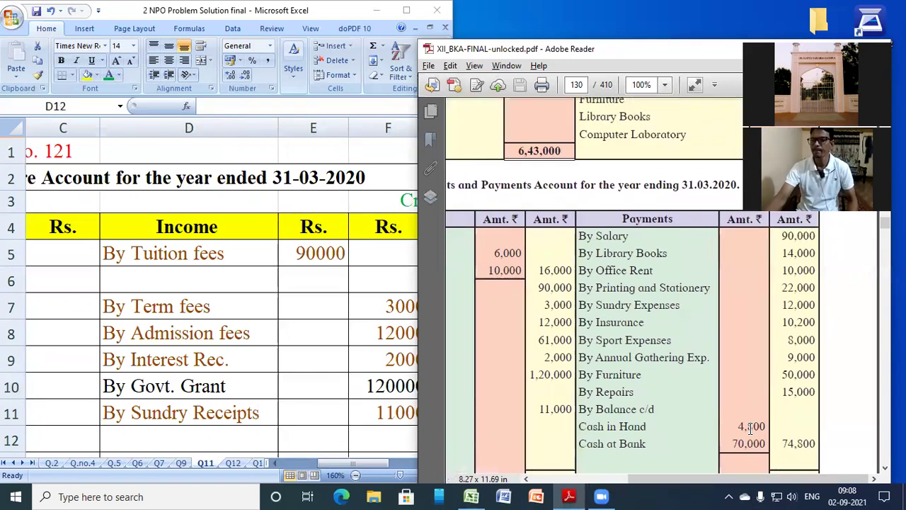
left_click(251, 324)
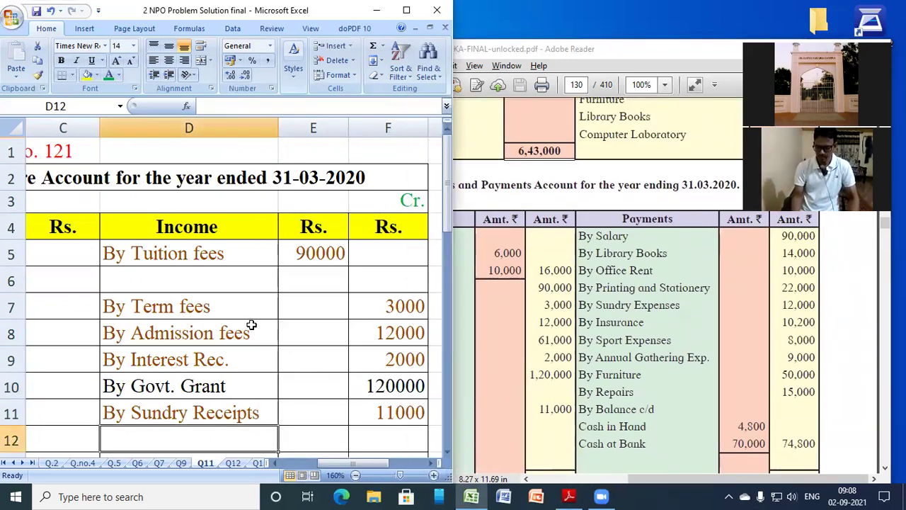
key("Home")
key("Up")
key("Up")
key("Up")
key("Up")
key("Up")
key("Up")
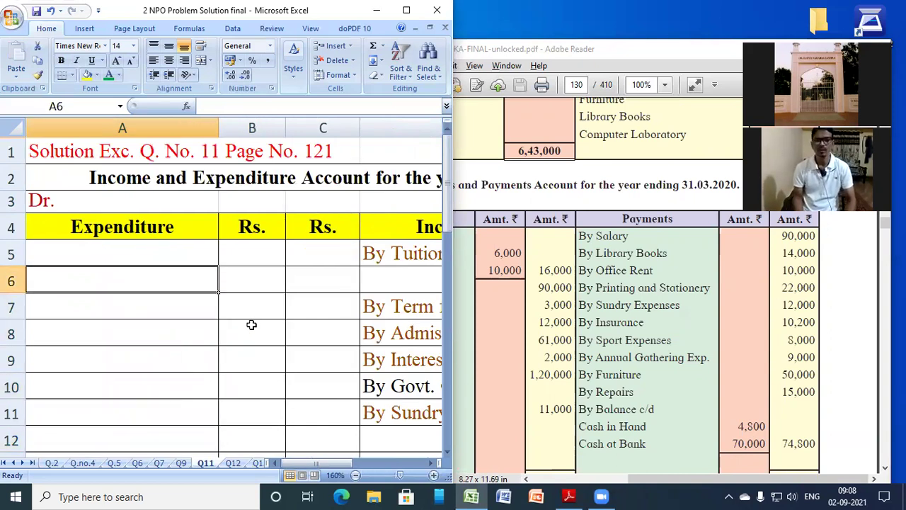
key("Up")
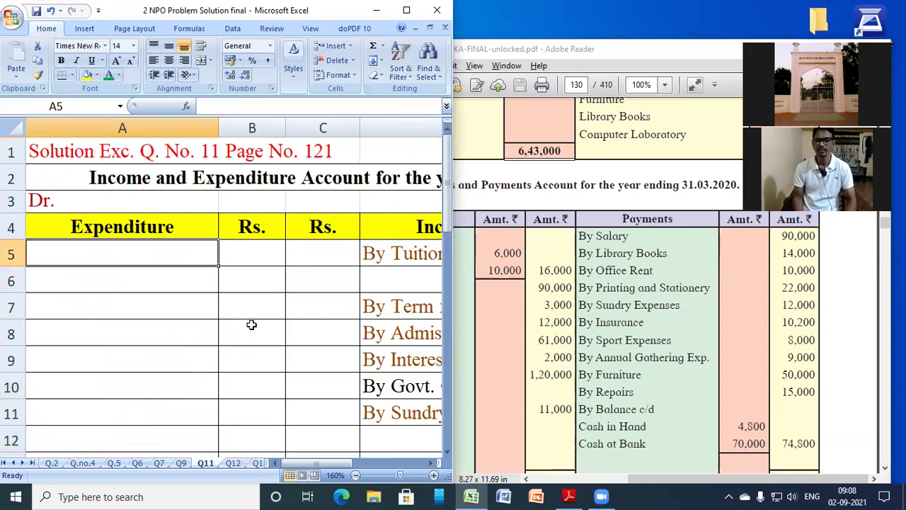
Check the textbook's payments, and enter "To Salaries" in A5 of the Expenditure section with 90000 in the inner amount column B.
left_click(598, 305)
scroll(598, 306, "down", 3)
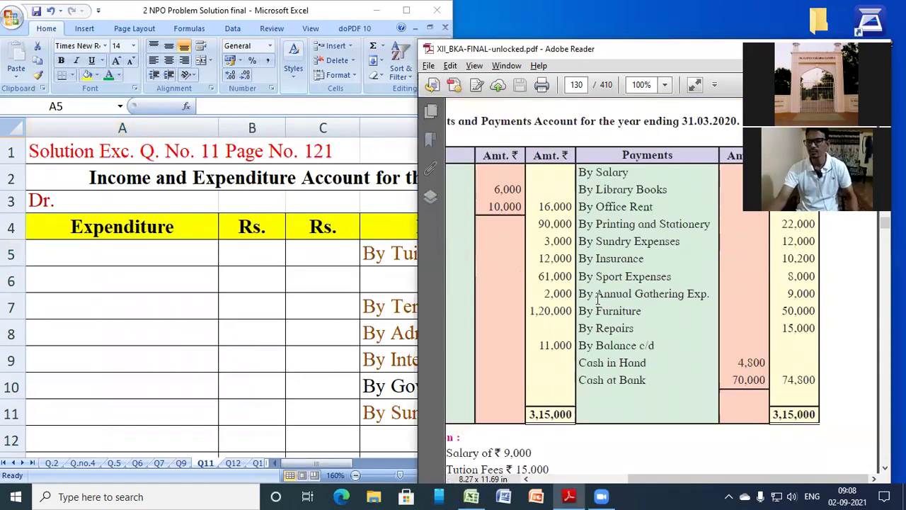
scroll(620, 375, "up", 3)
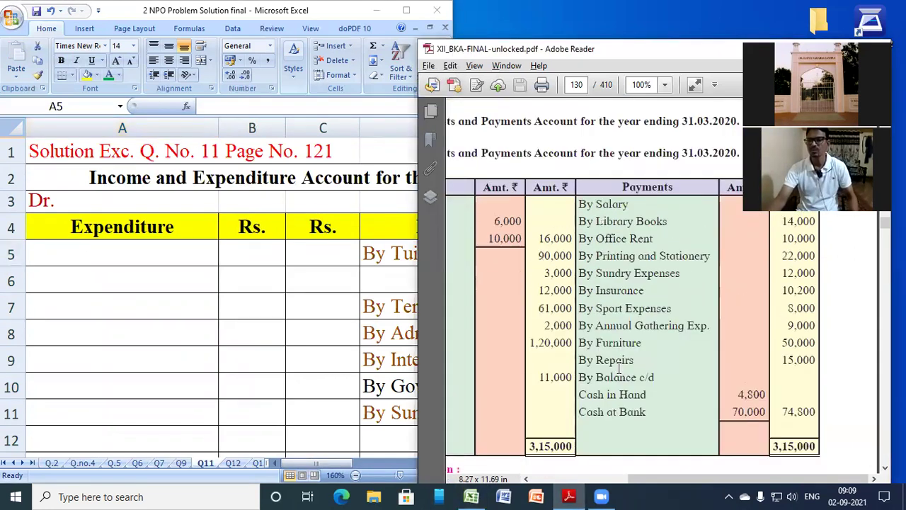
left_click(97, 258)
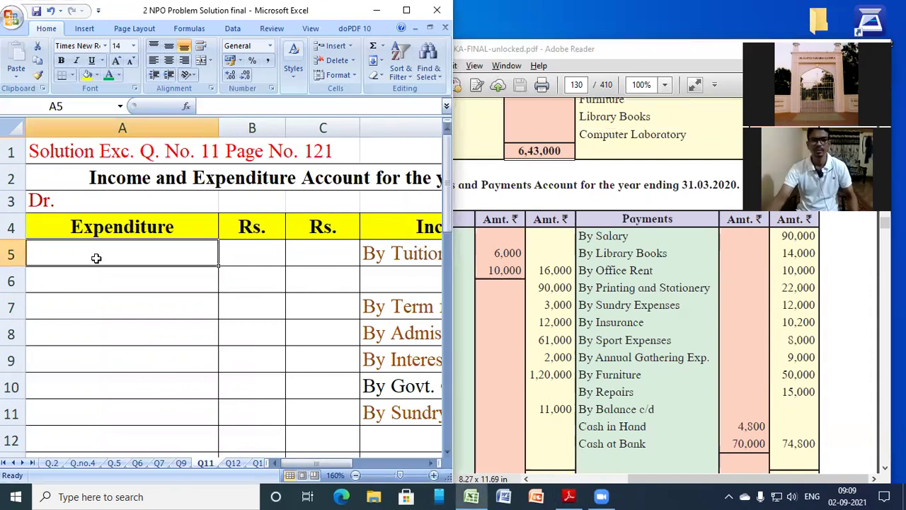
type("b")
key("BackSpace")
type("To Salaries")
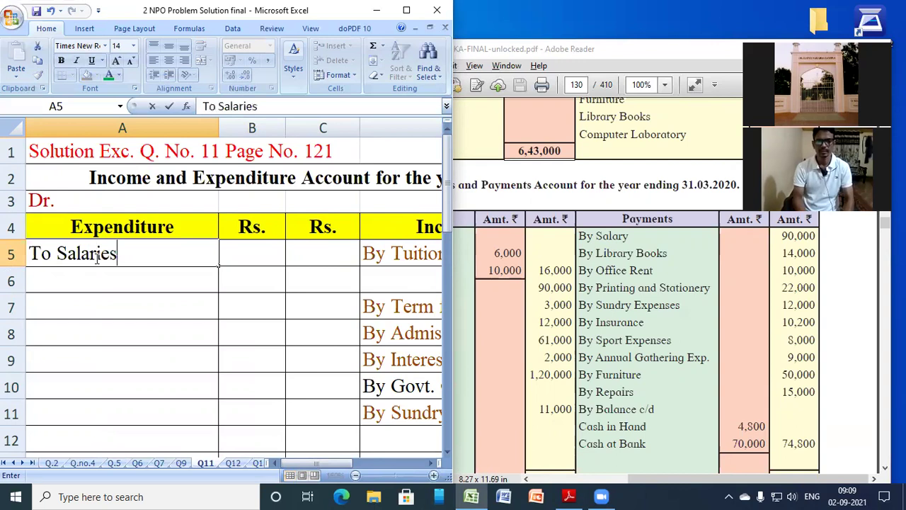
key("Tab")
type("90000")
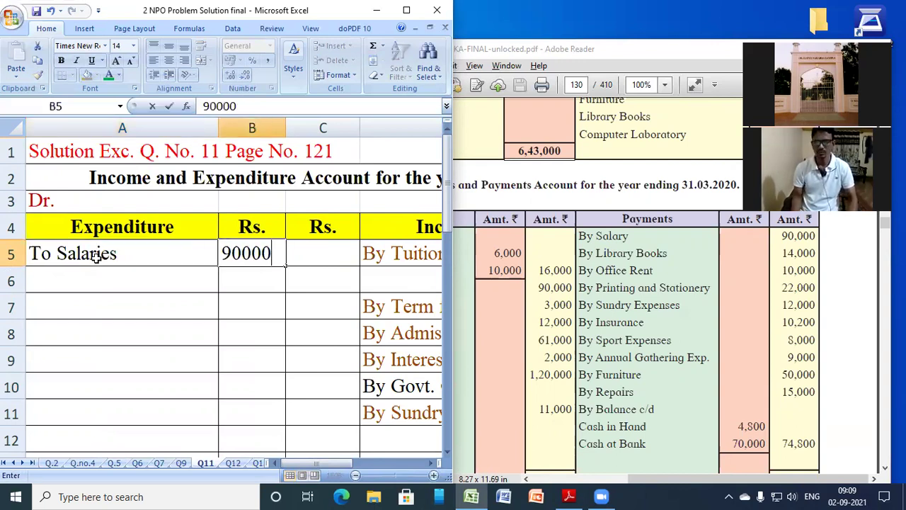
key("Return")
key("Down")
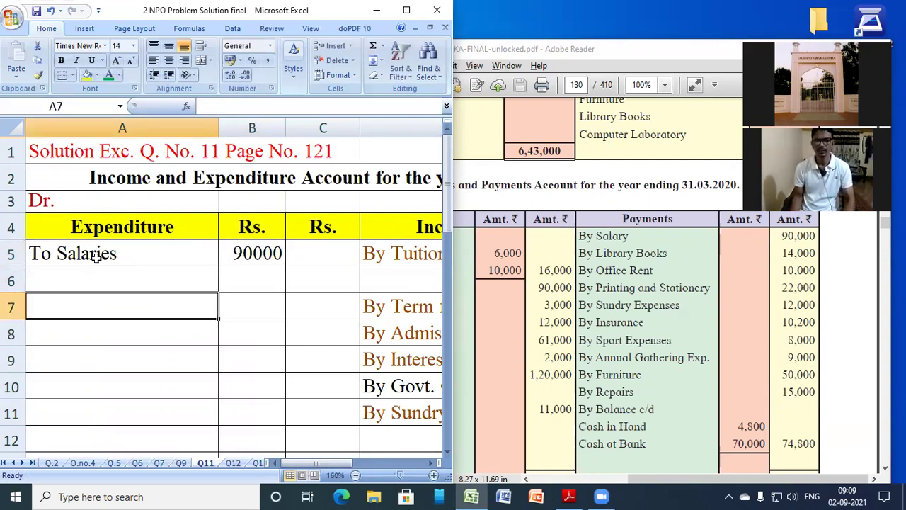
type("By")
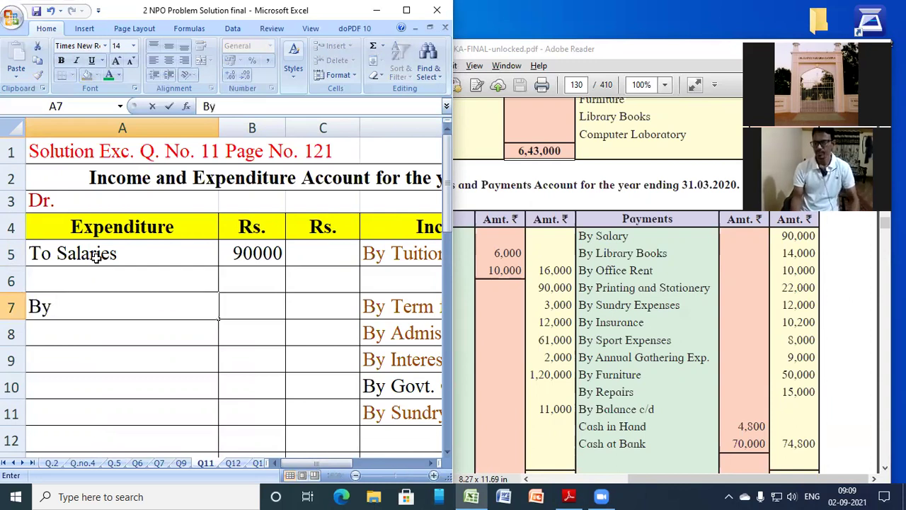
key("BackSpace")
key("BackSpace")
key("BackSpace")
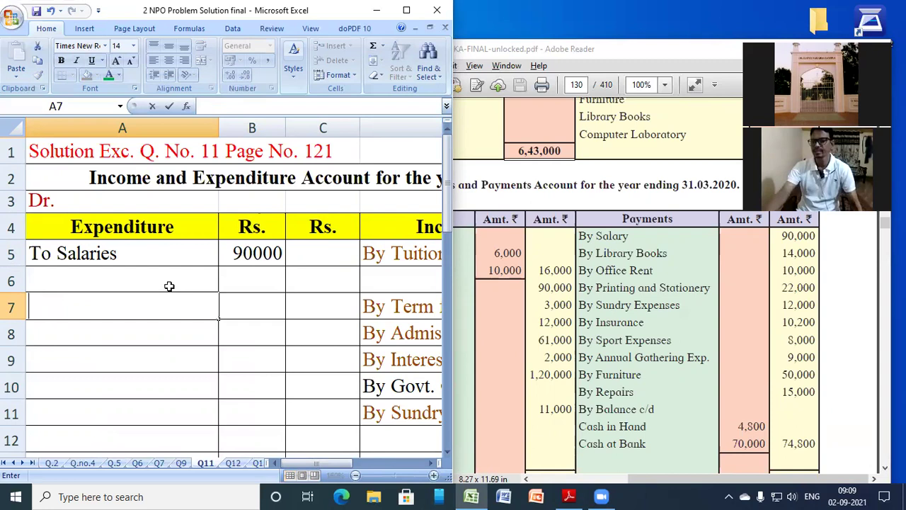
key("F2")
Enter "Add: Purchases" in D30 below Library Books in the Balance Sheet's Assets, with 14000 in the inner amount column E.
scroll(272, 272, "down", 6)
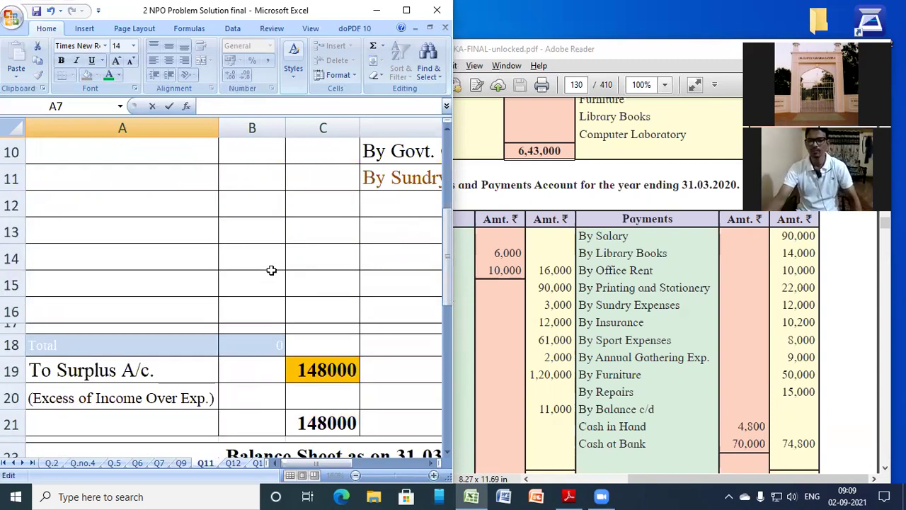
left_click(370, 345)
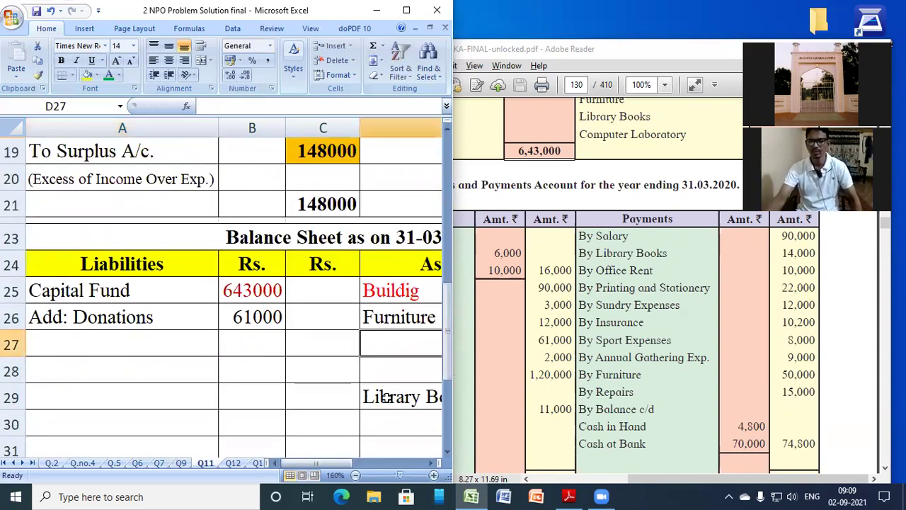
scroll(390, 401, "down", 2)
left_click(392, 292)
key("Right")
key("Right")
key("Right")
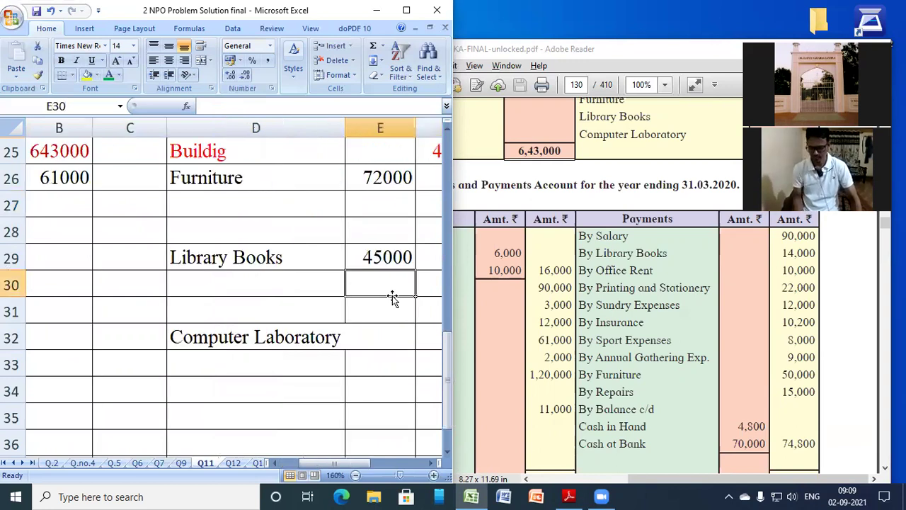
key("Left")
key("Left")
key("Left")
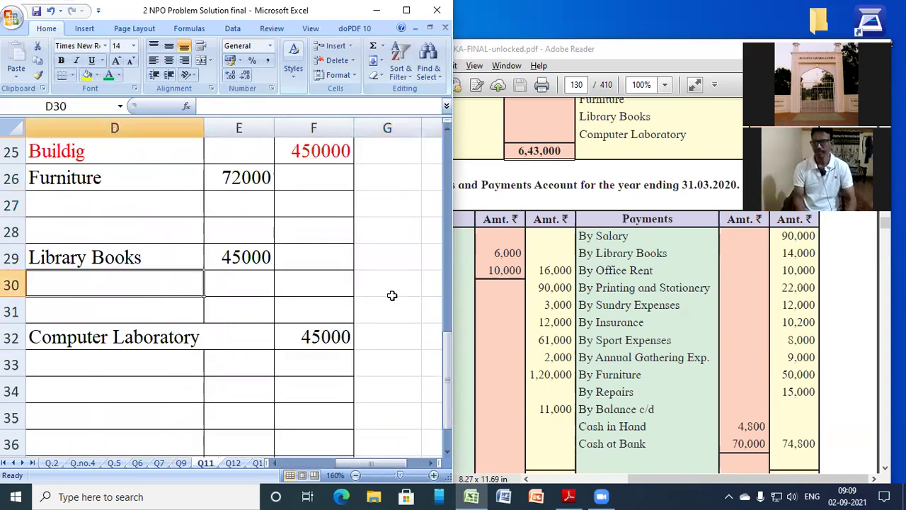
type("Add: Pu")
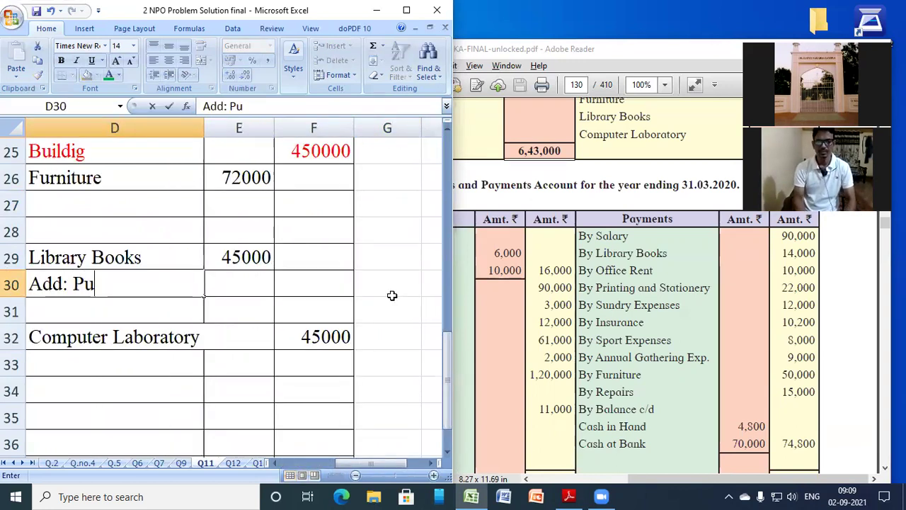
type("rchases")
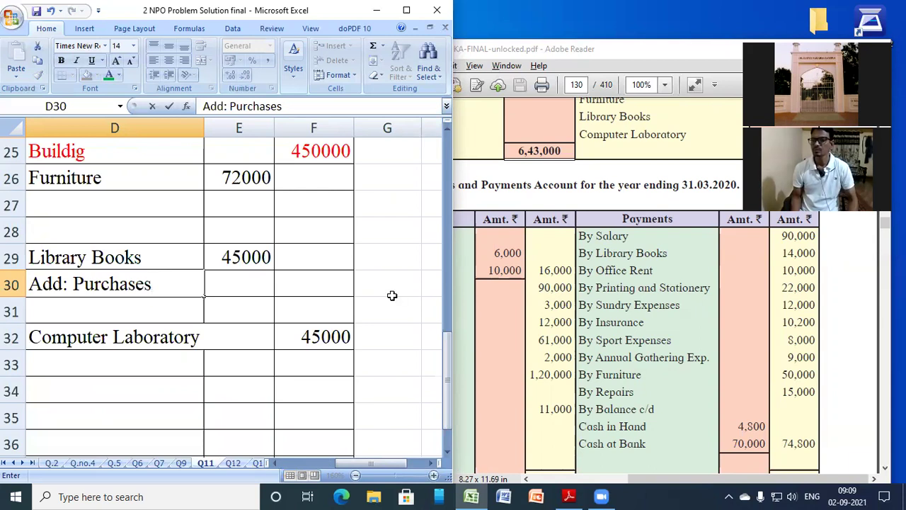
key("Tab")
type("14000")
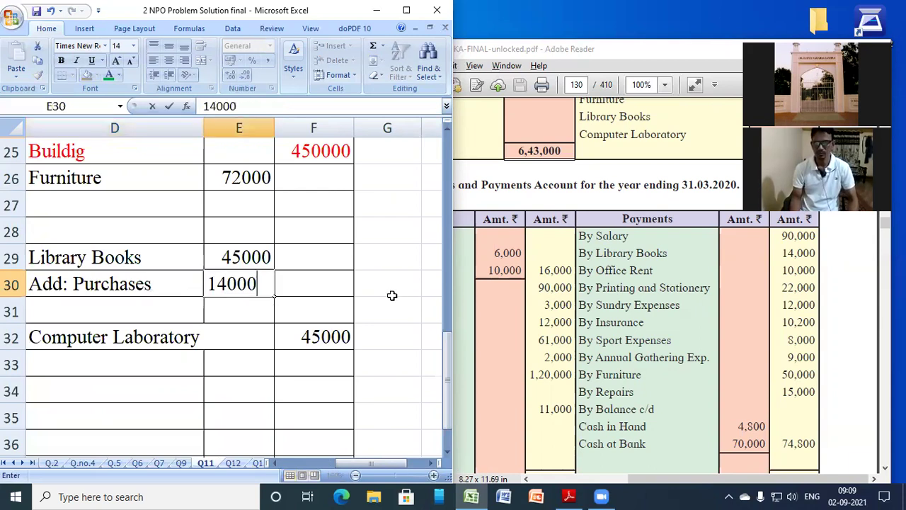
key("Return")
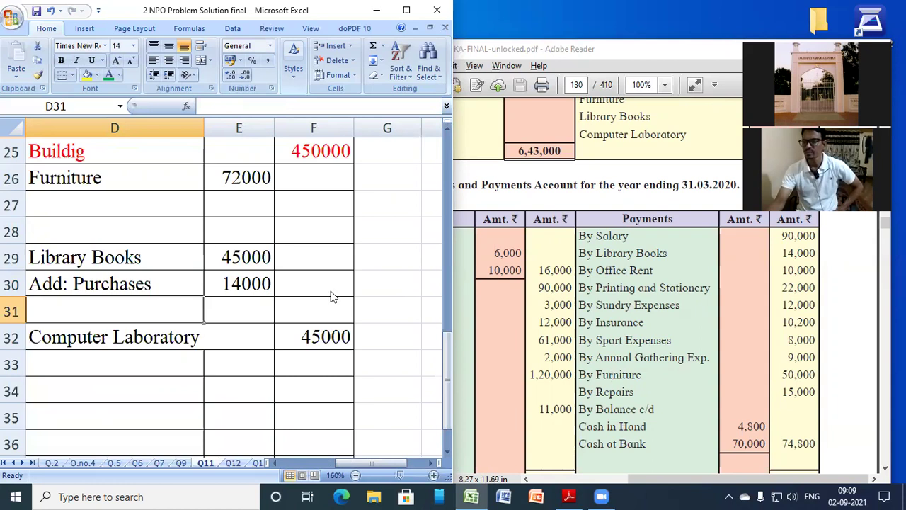
Enter "Add: Purchases" in D27 below Furniture in the Balance Sheet's Assets, with 50000 in the inner amount column E.
left_click(136, 204)
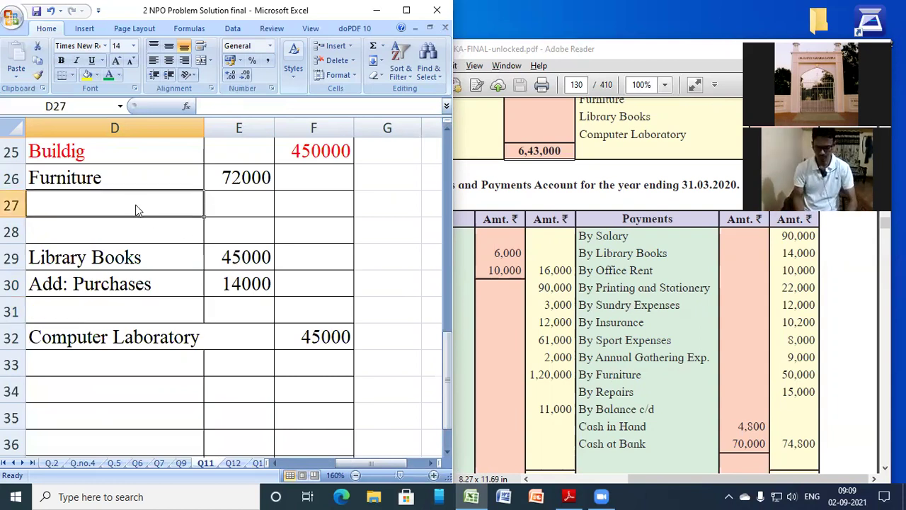
type("Add: Purchases")
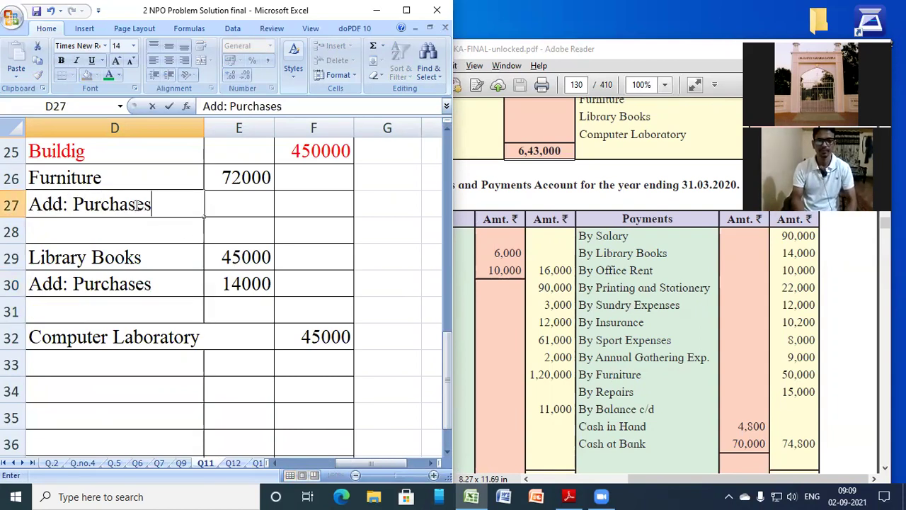
key("Tab")
type("50000")
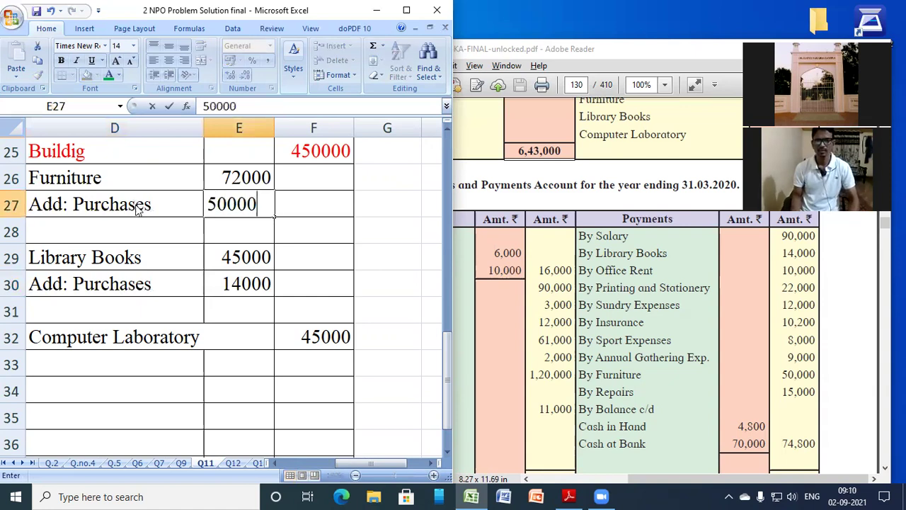
key("Return")
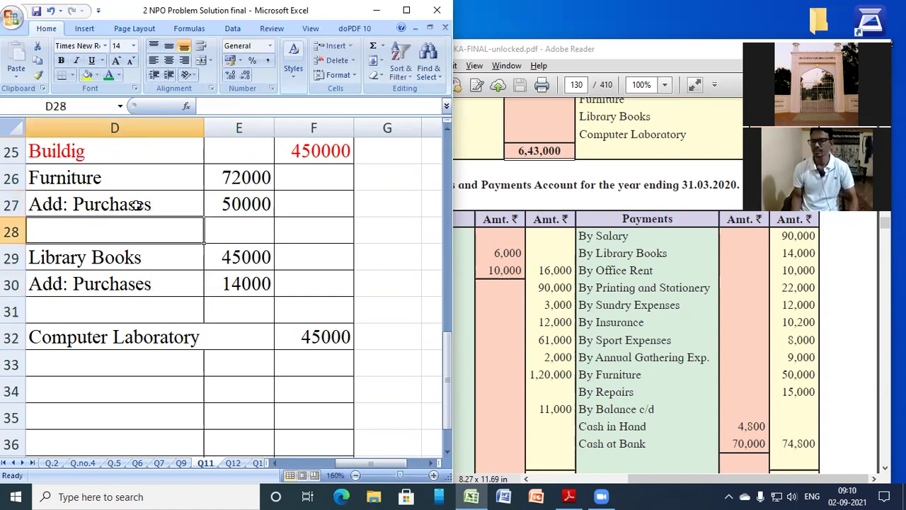
Enter the label "Cash in Hand" in D33 below Computer Laboratory in the Balance Sheet's Assets.
key("Down")
key("Down")
key("Down")
key("Down")
key("Down")
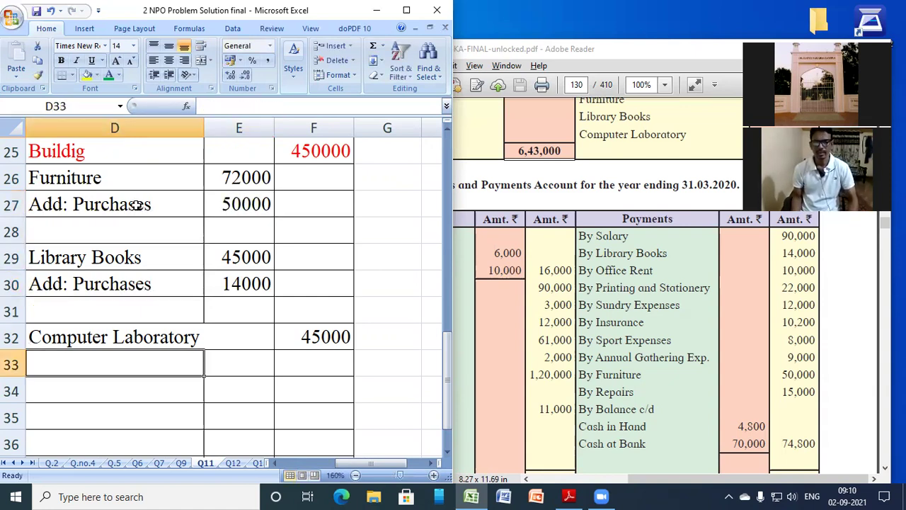
type("CAsh in H")
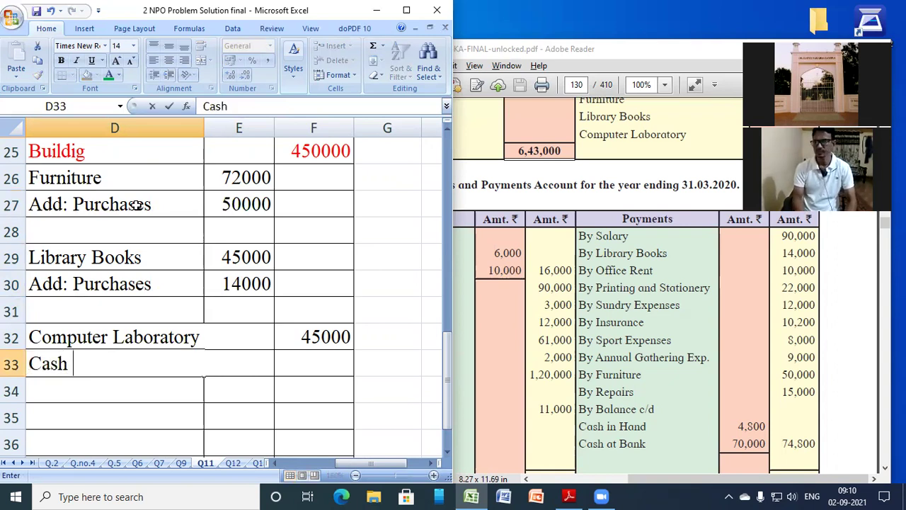
type("and")
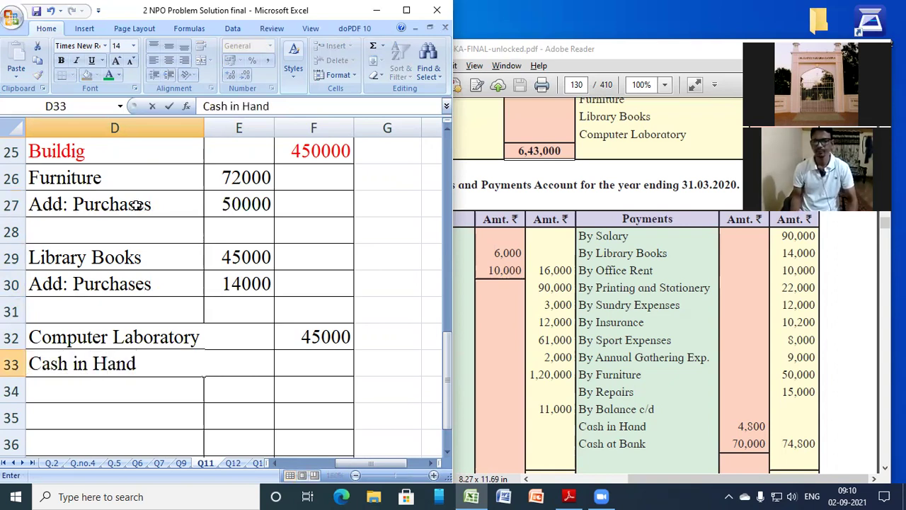
Enter 4800 as the Cash in Hand amount in the outer amount column, cell F33.
key("Right")
key("Right")
type("48000")
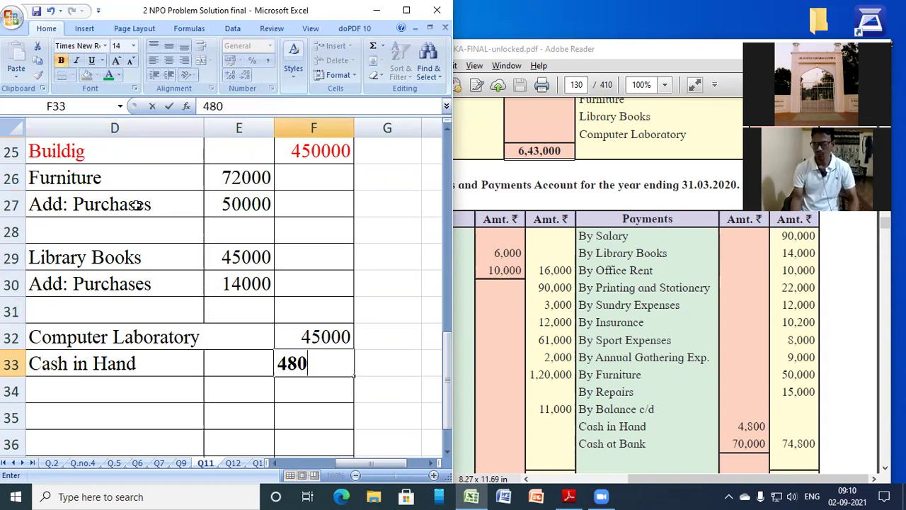
key("Return")
key("Up")
key("Right")
key("Right")
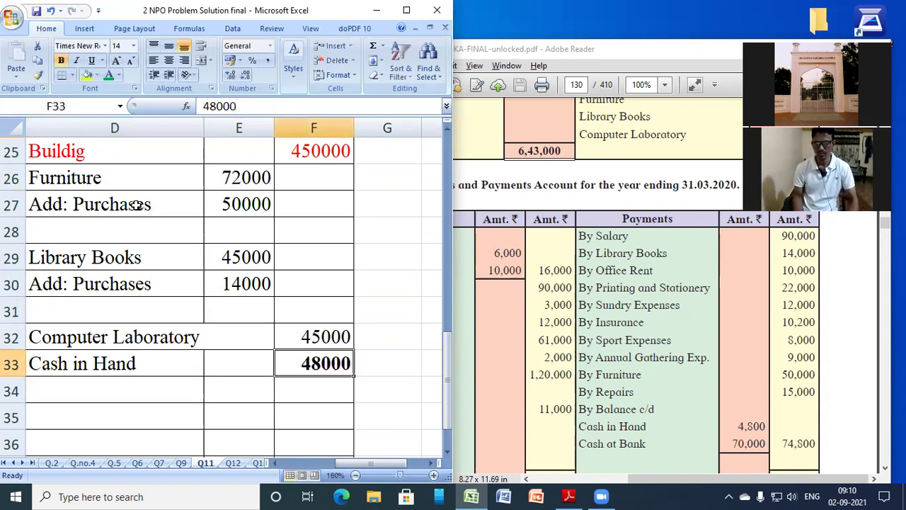
type("4800")
key("Return")
Enter "Cast at Bank" in D34 below Cash in Hand, with 70000 in the outer amount column F.
key("Left")
key("Left")
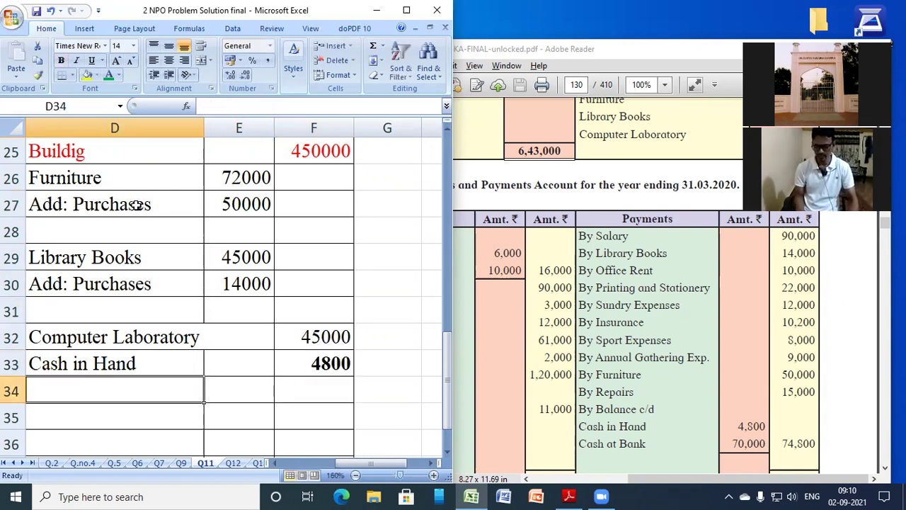
type("Cast")
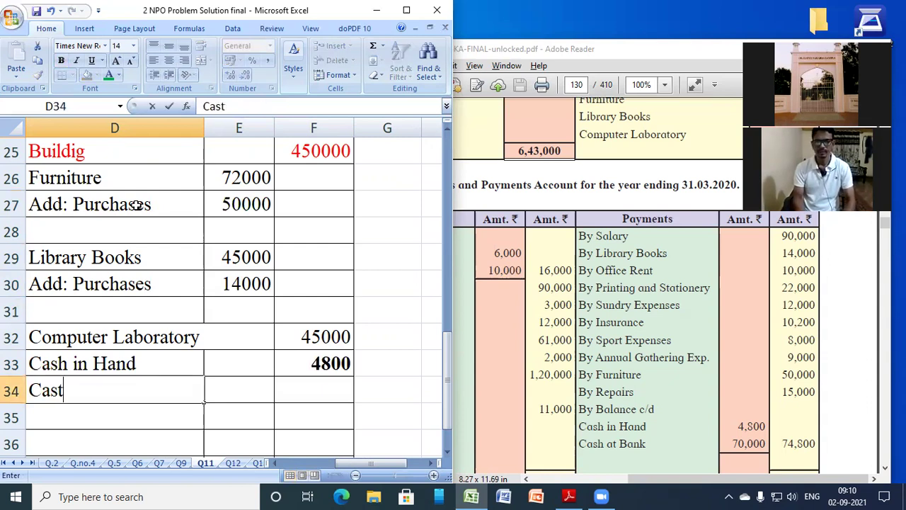
type(" at Bank")
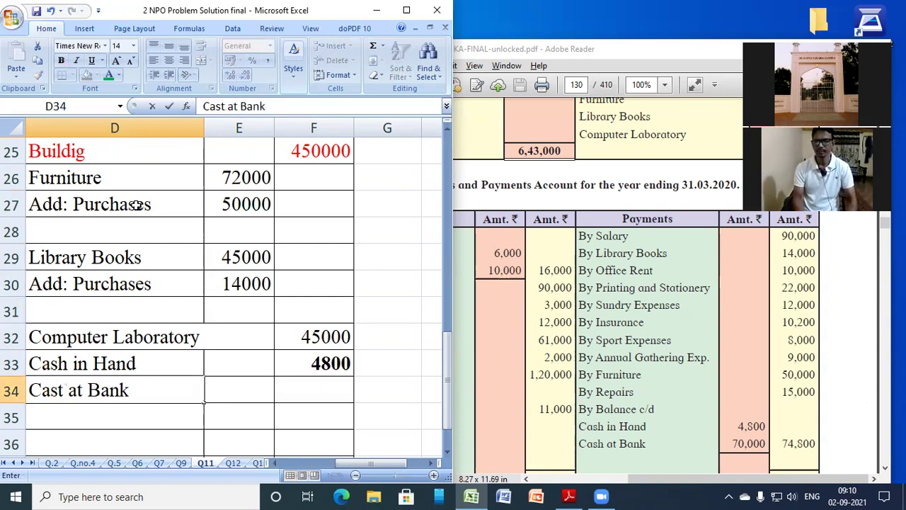
key("Tab")
key("Tab")
type("70000")
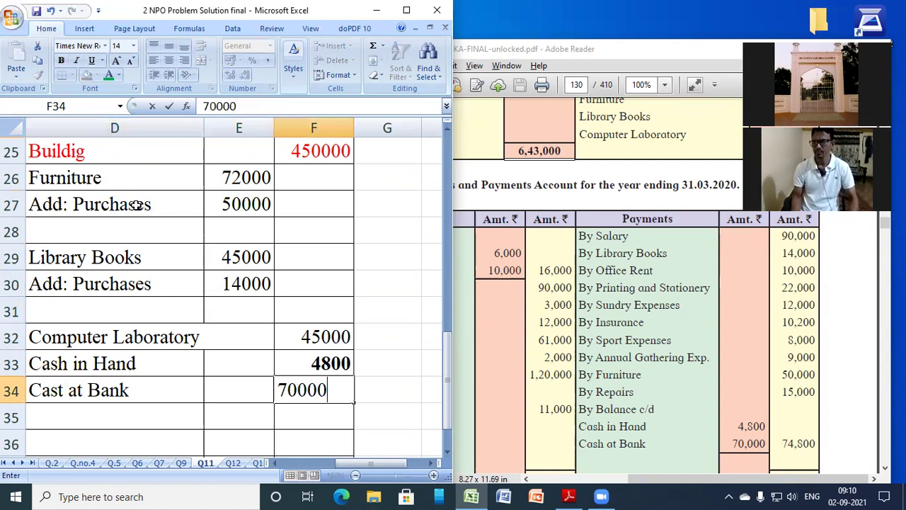
key("Return")
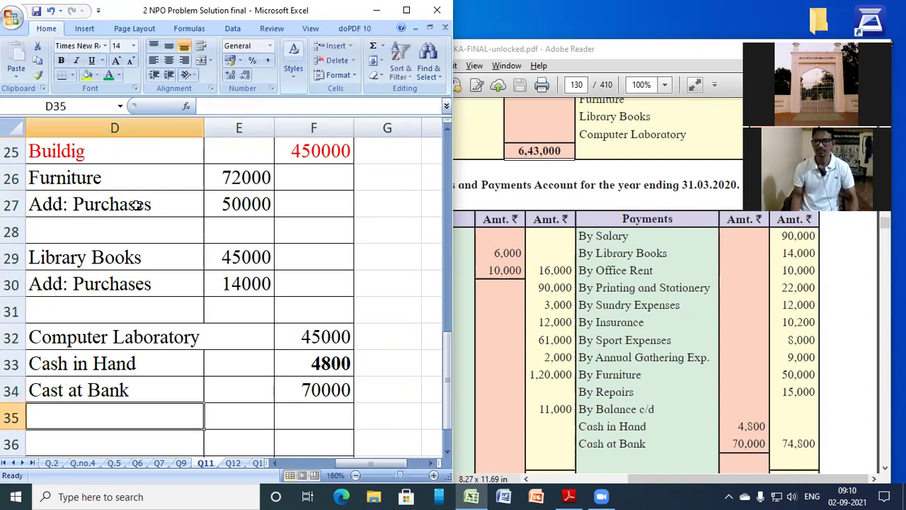
Review the entered Income items, and show the full Payments side of the textbook's Receipts and Payments Account in Adobe Reader.
left_click(608, 261)
scroll(284, 304, "up", 6)
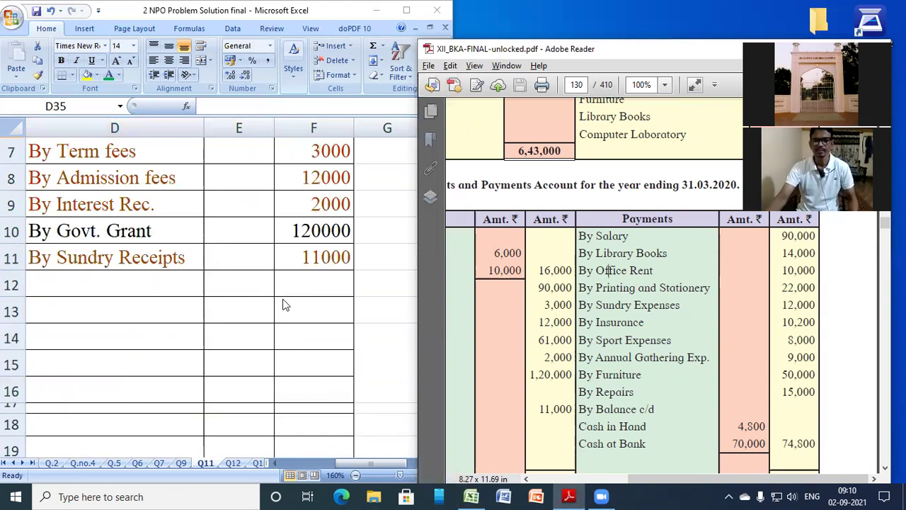
scroll(282, 304, "up", 2)
key("Left")
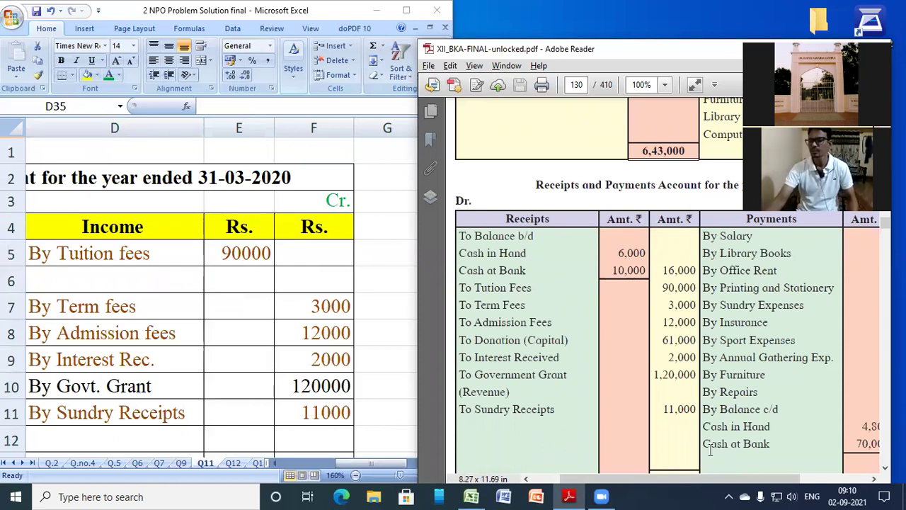
left_click_drag(691, 480, 758, 484)
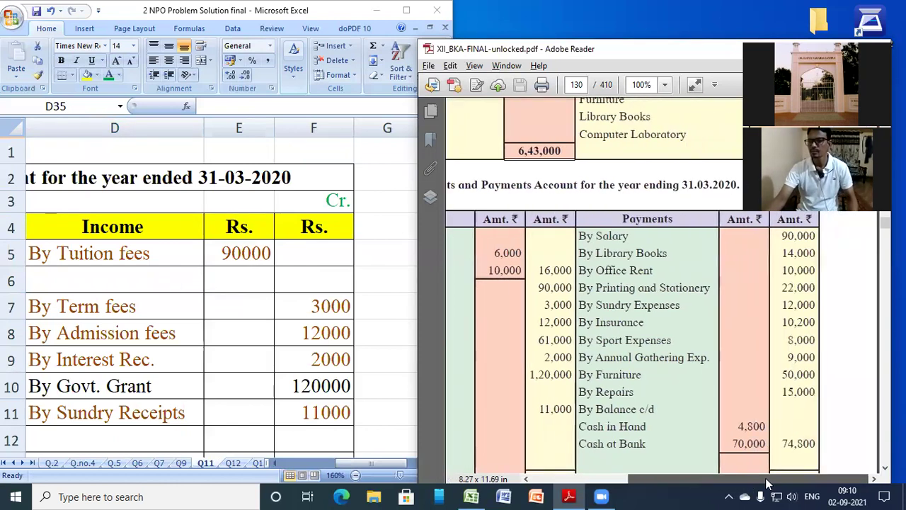
Return to Excel and enter "To Office Rent" in A8 of the Expenditure section, with 10000 in the outer amount column C.
left_click(146, 252)
key("Home")
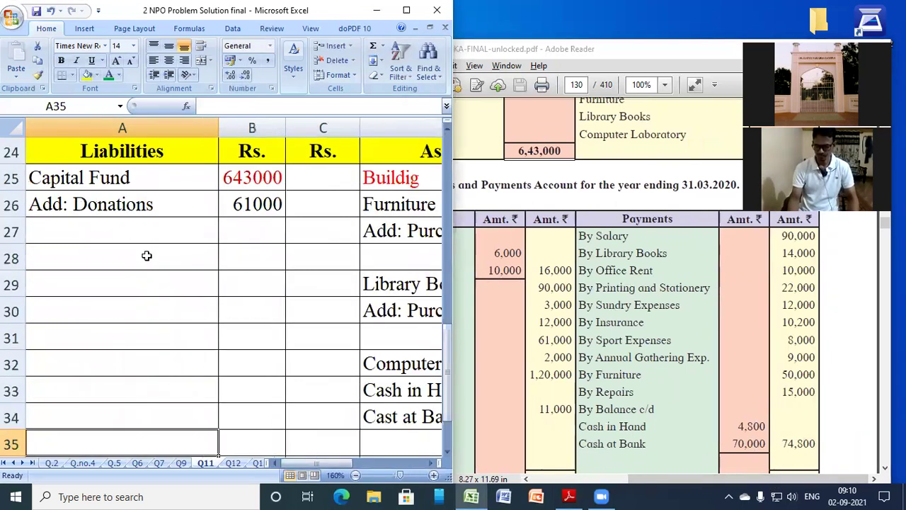
key("Up")
key("Up")
key("Up")
key("Up")
key("Up")
key("Up")
key("Up")
key("Up")
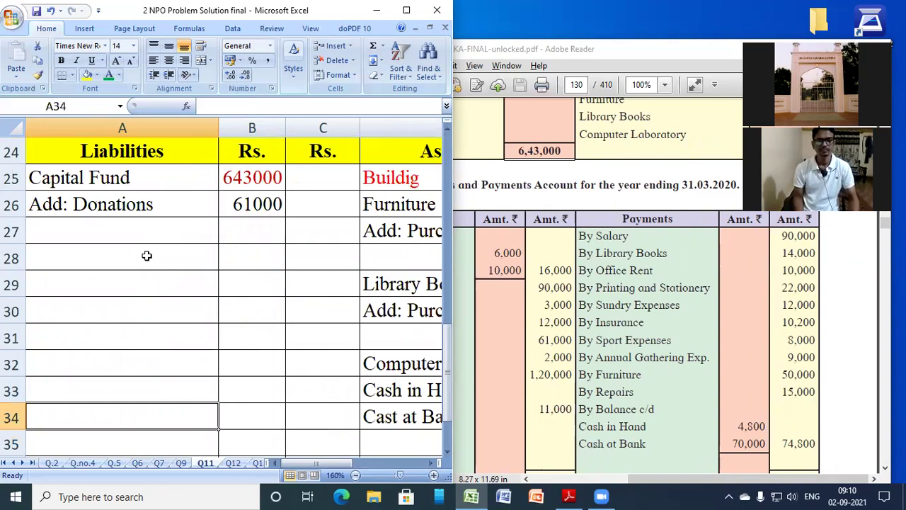
key("Down")
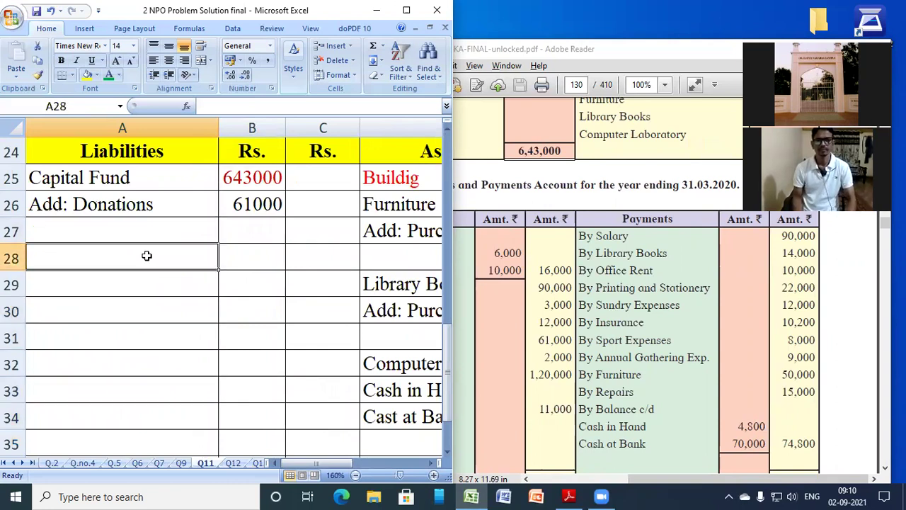
key("Up")
key("Up")
key("Up")
key("Up")
key("Up")
key("Up")
key("Up")
key("Up")
key("Up")
key("Up")
key("Up")
key("Up")
key("Up")
key("Up")
key("Up")
key("Up")
key("Up")
key("Up")
key("Up")
key("Up")
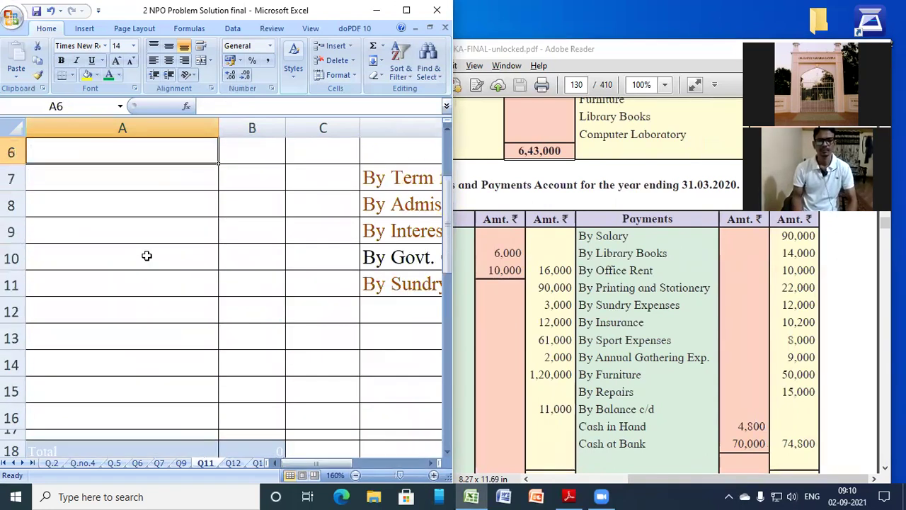
key("Down")
key("Down")
key("Down")
key("Down")
key("Down")
key("Down")
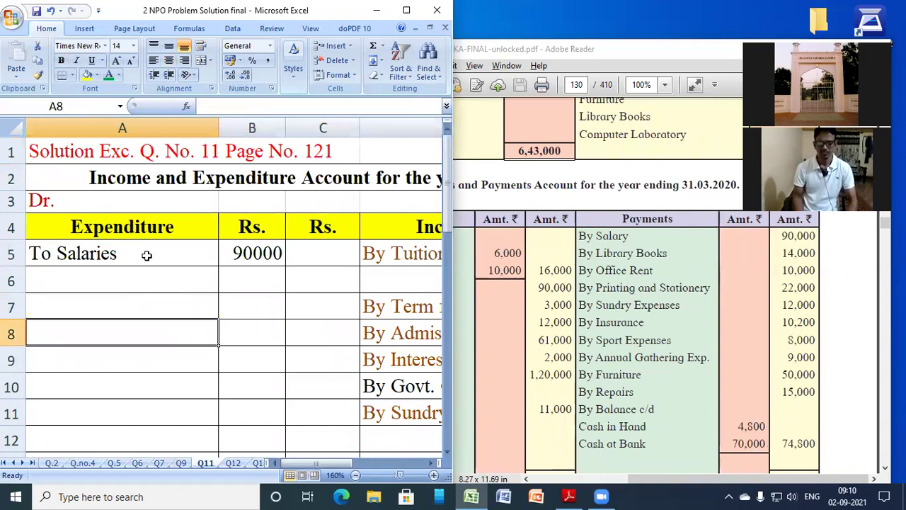
type("To Offi")
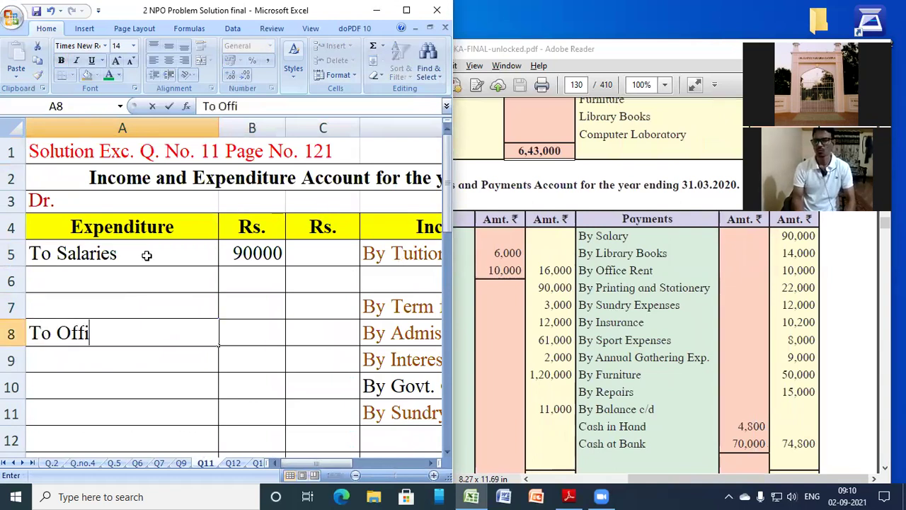
type("ce Rent")
key("Right")
key("Right")
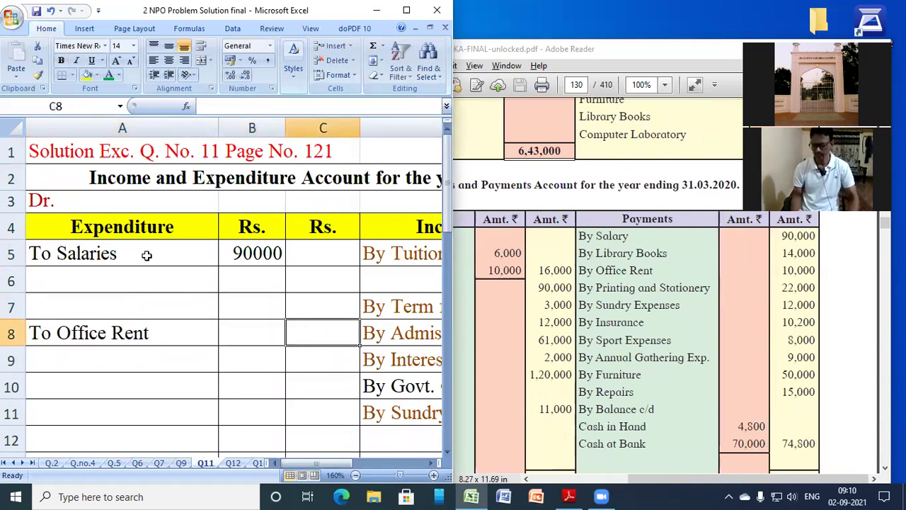
type("10000")
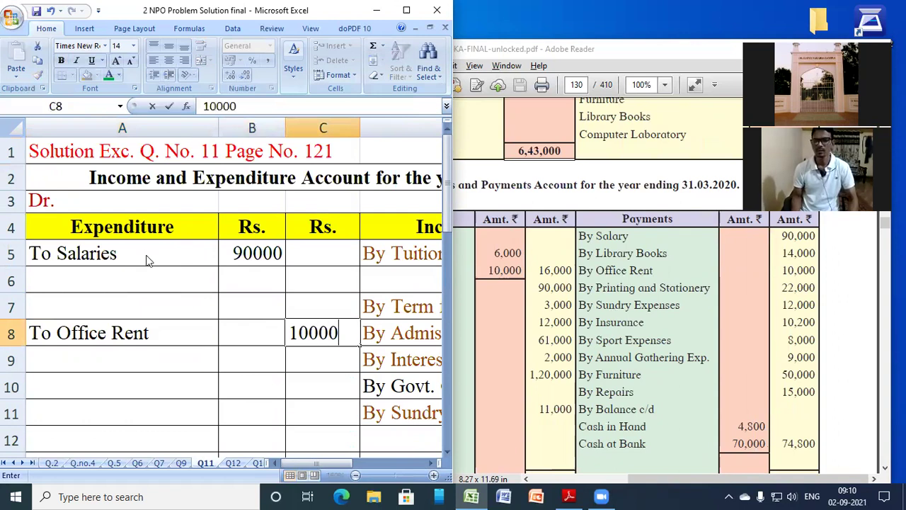
key("Return")
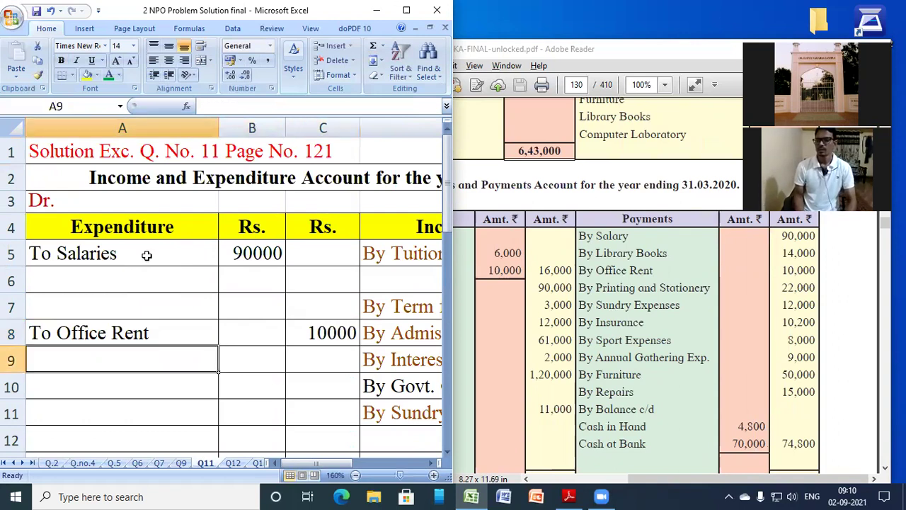
Enter "To Printing and Stat." in A9 of the Expenditure section, with 22000 in the outer amount column C.
type("To ")
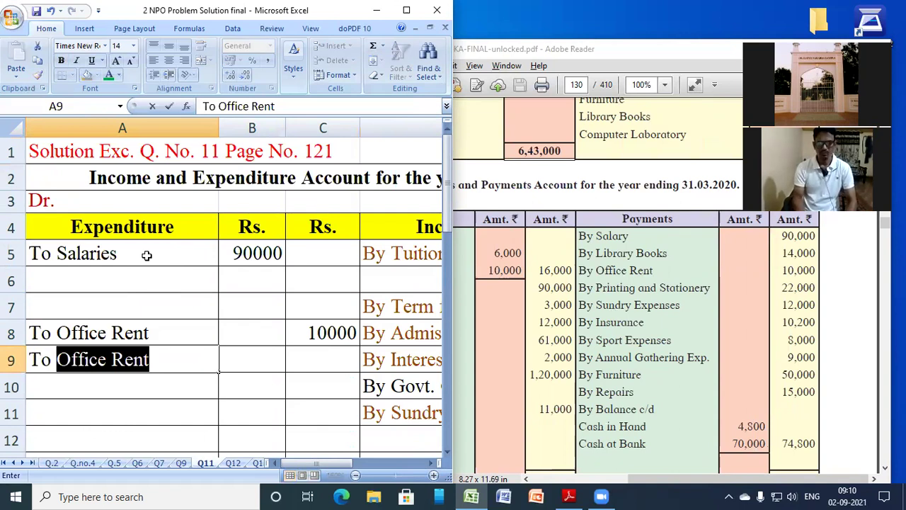
type("Printing and Stat.")
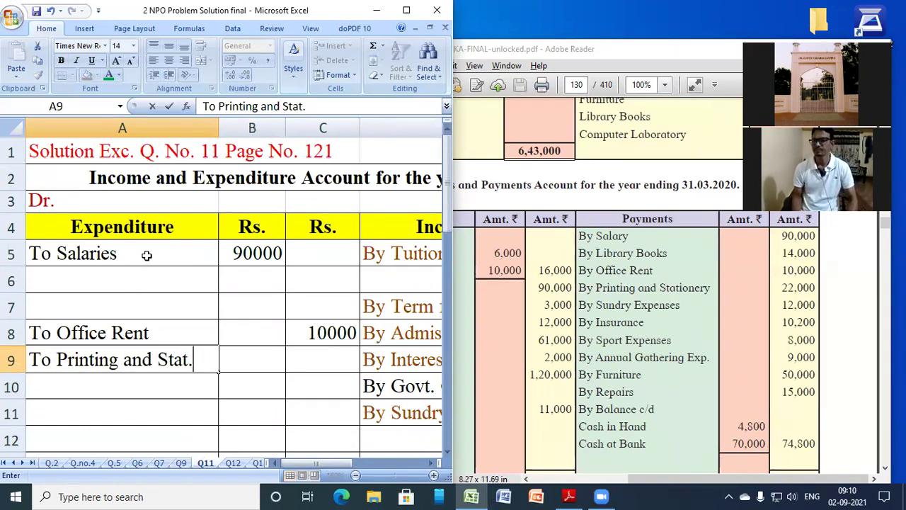
key("Tab")
key("Tab")
type("22000")
key("Return")
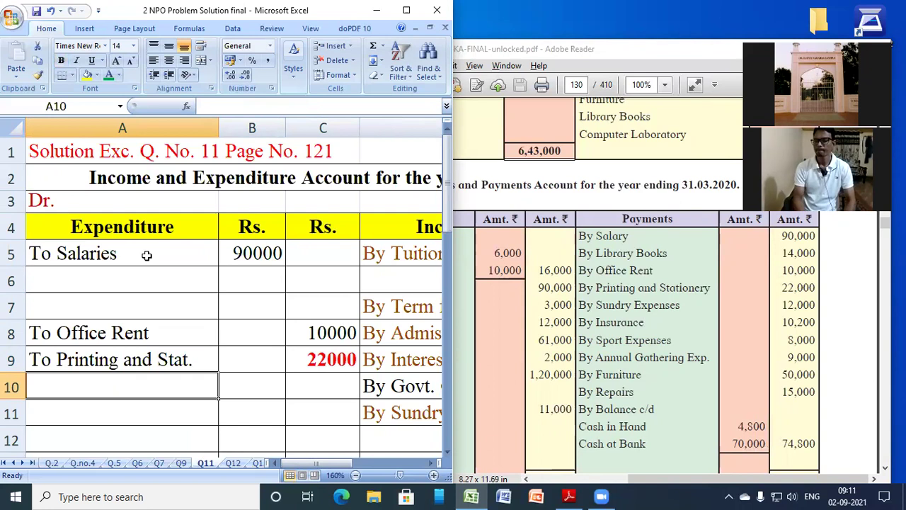
Enter "To Sun. Expenses" in A10 of the Expenditure section, with 12000 in the outer amount column C.
type("To Sun. ")
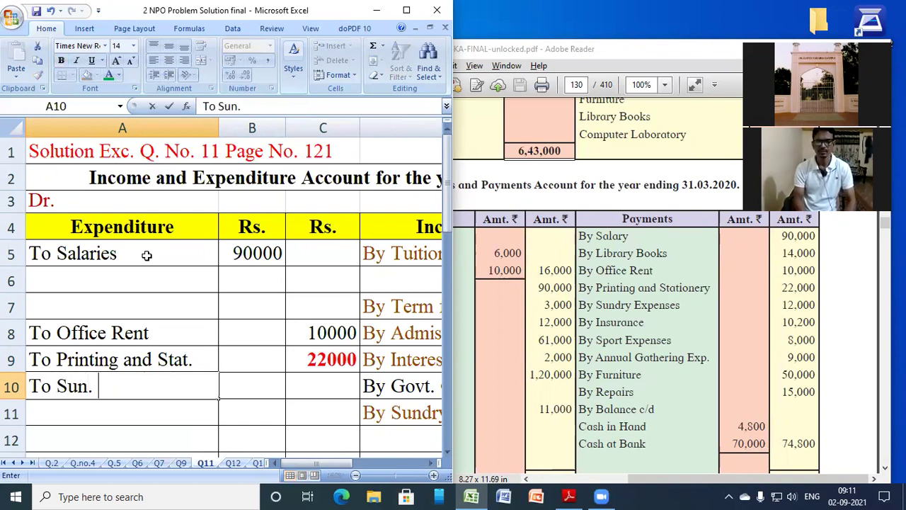
type("Expenses")
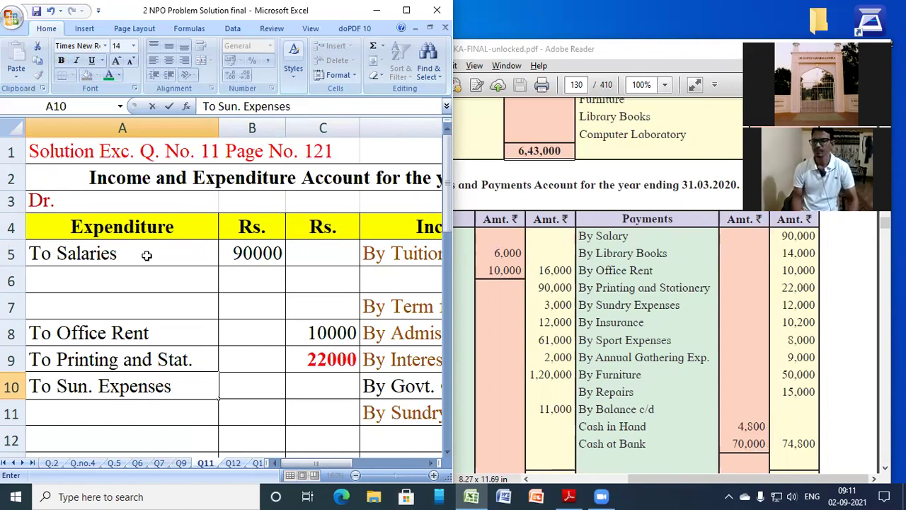
key("Tab")
key("Tab")
type("12000")
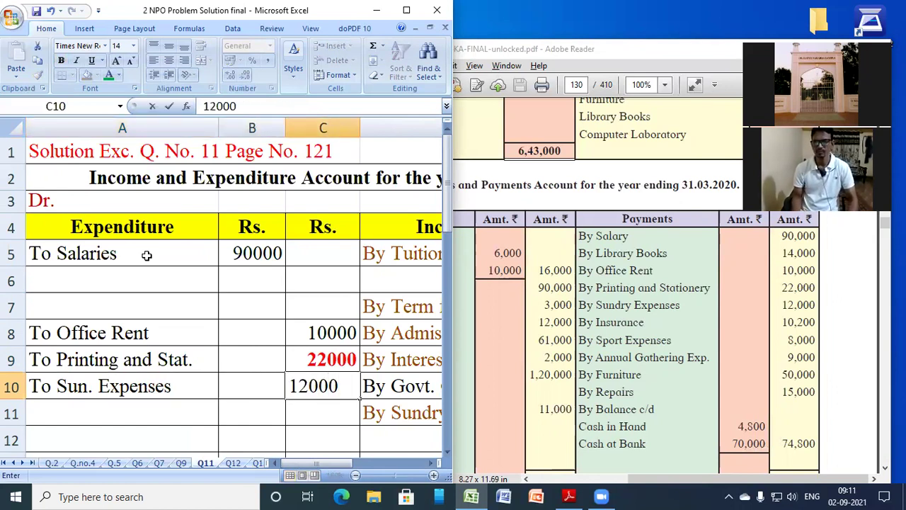
key("Return")
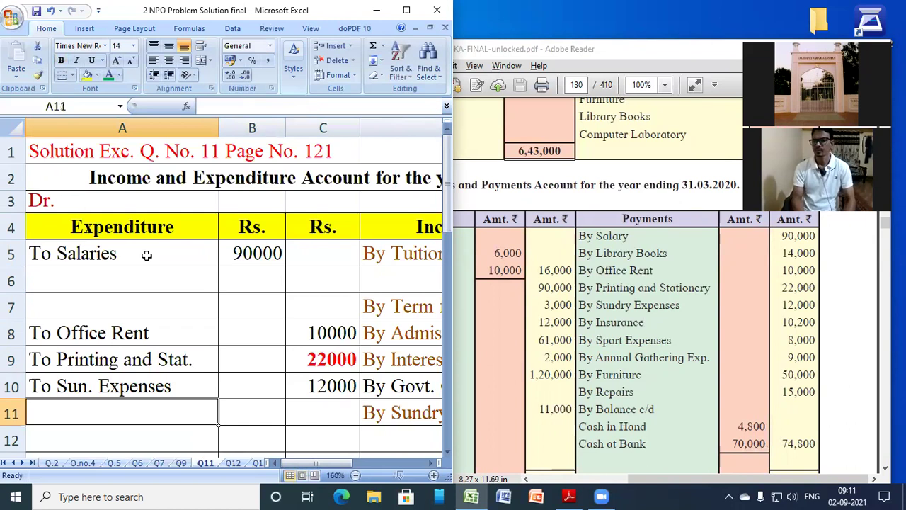
Enter "To Insurance" in A11 of the Expenditure section, with 10200 in the outer amount column C.
type("To Insr")
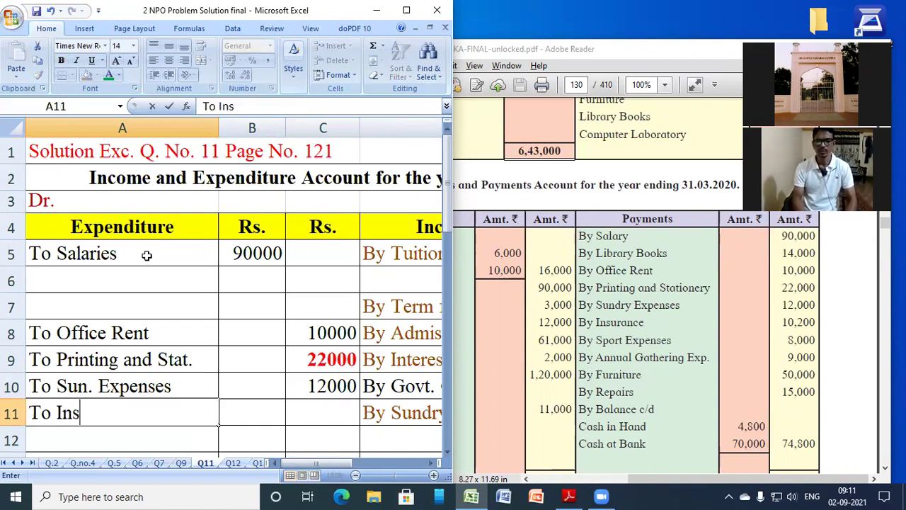
key("BackSpace")
type("urance")
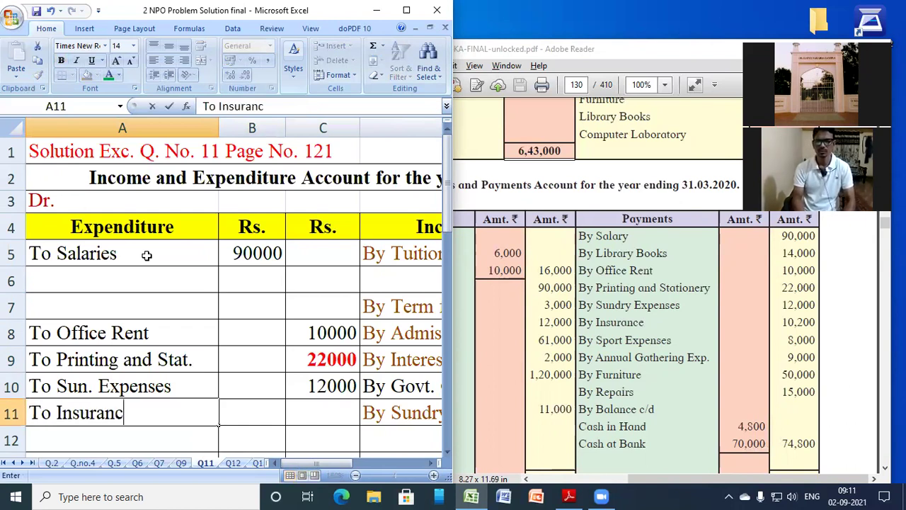
key("Tab")
type("10200")
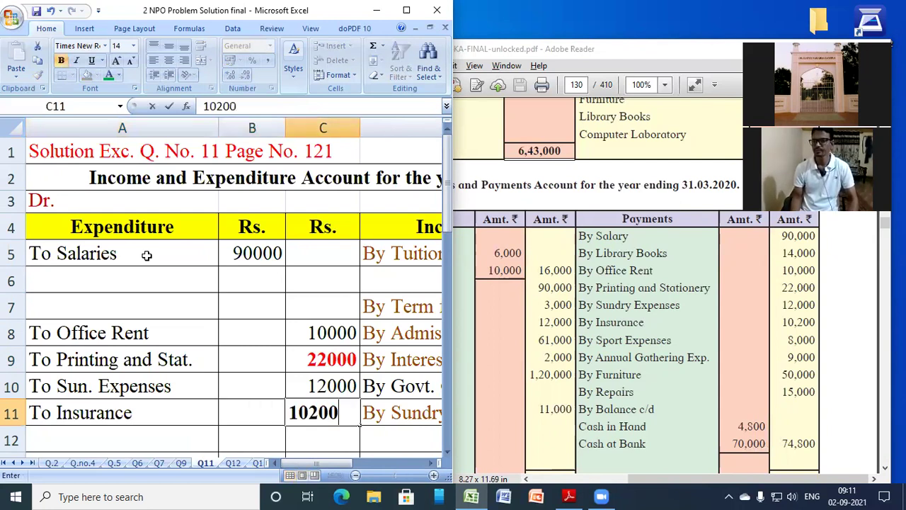
key("Return")
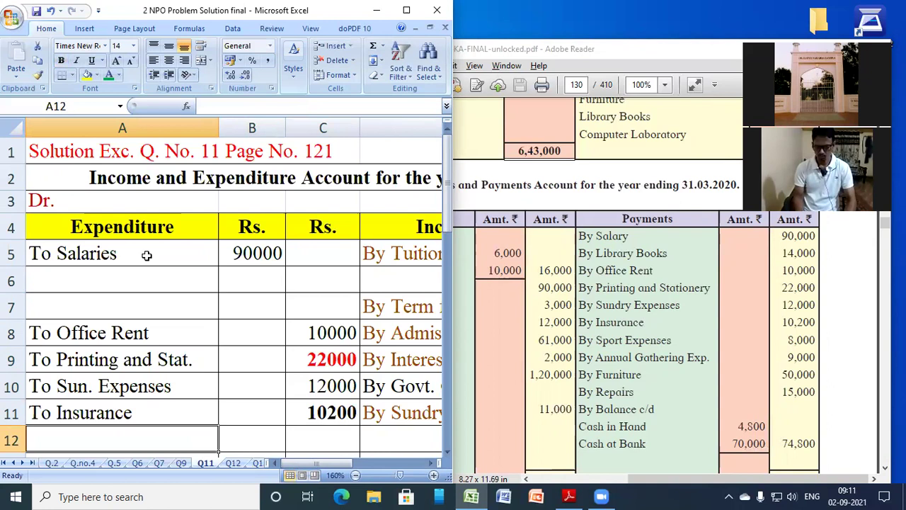
Enter "To Sports Exp." in A12 of the Expenditure section, with 8000 in the outer amount column C.
type("To Sport")
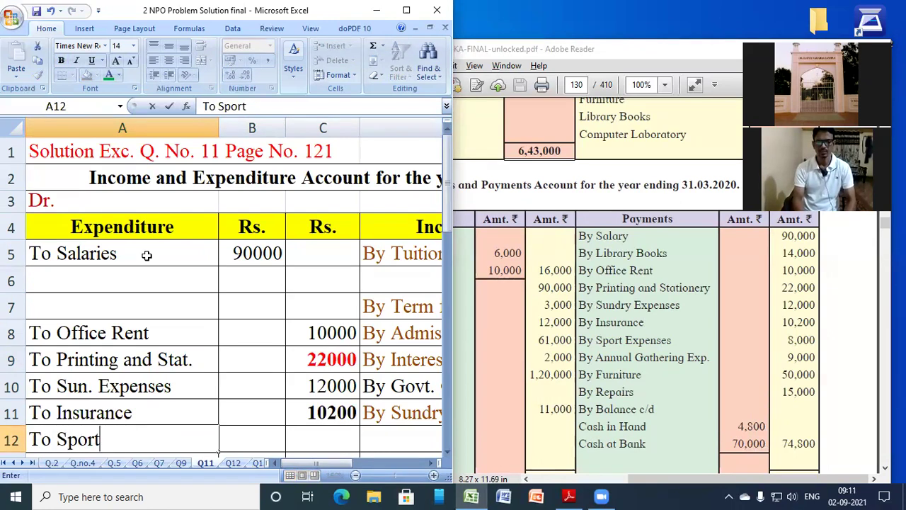
type("s Exp.")
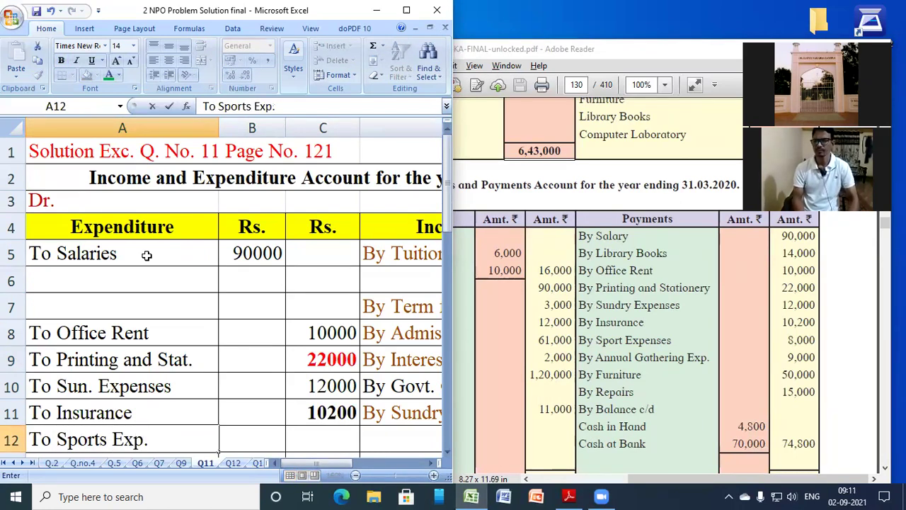
key("Tab")
key("Tab")
type("8000")
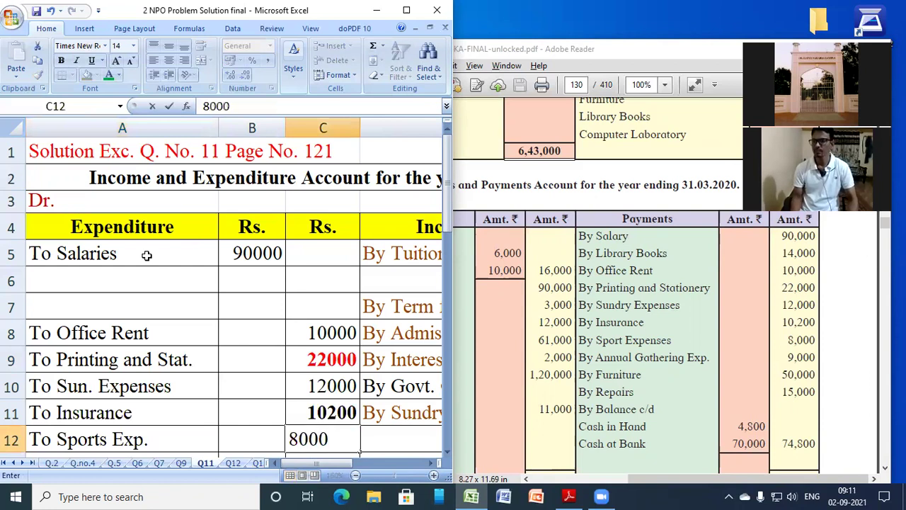
key("Return")
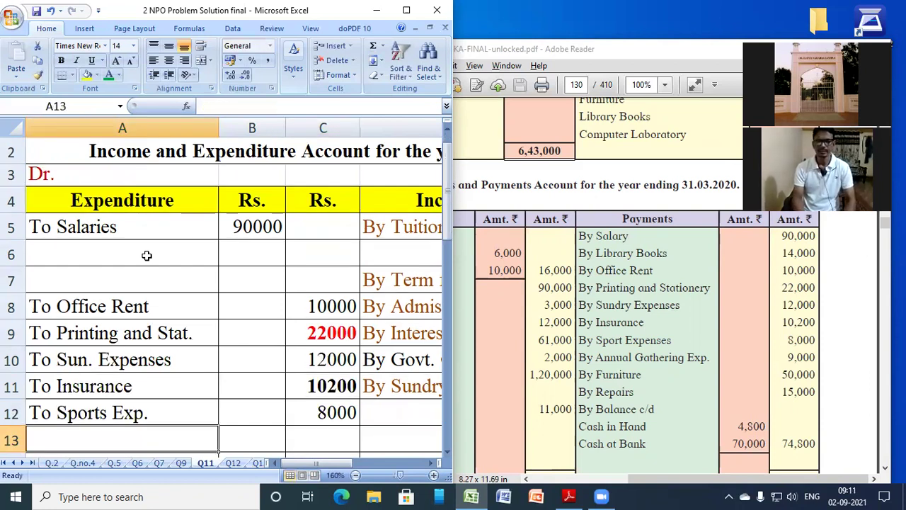
Enter "To Annual Gathering Exp." in A13 of the Expenditure section, with 9000 in the outer amount column C.
type("To Annyual")
key("BackSpace")
key("BackSpace")
key("BackSpace")
key("BackSpace")
type("ual Gather.")
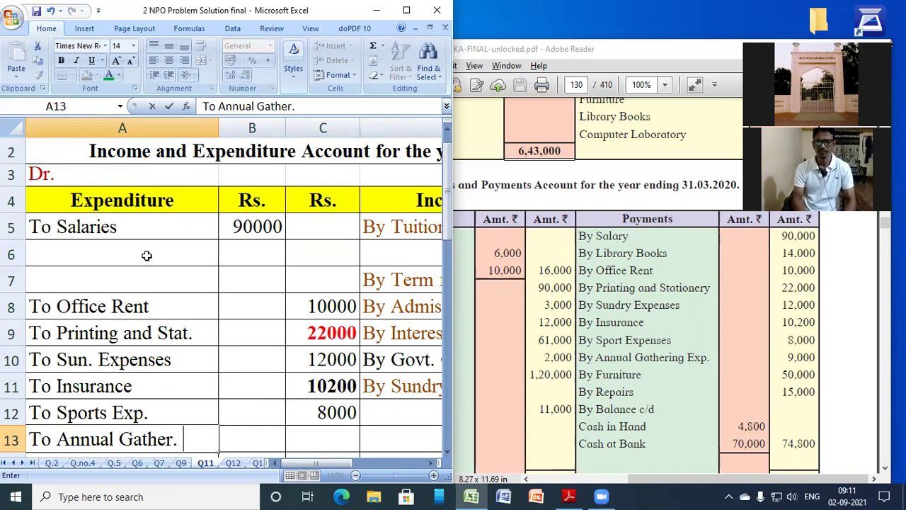
key("BackSpace")
type("ing Exp.")
key("Tab")
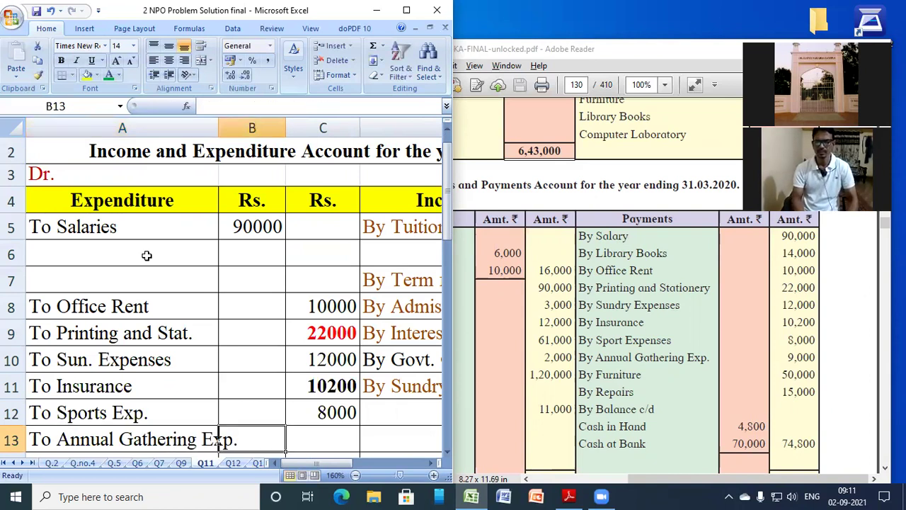
key("Tab")
type("9000")
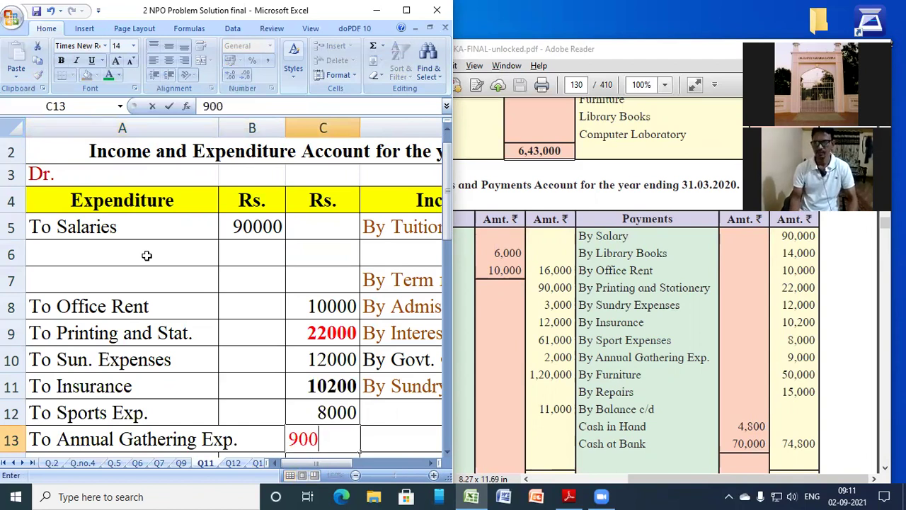
key("Return")
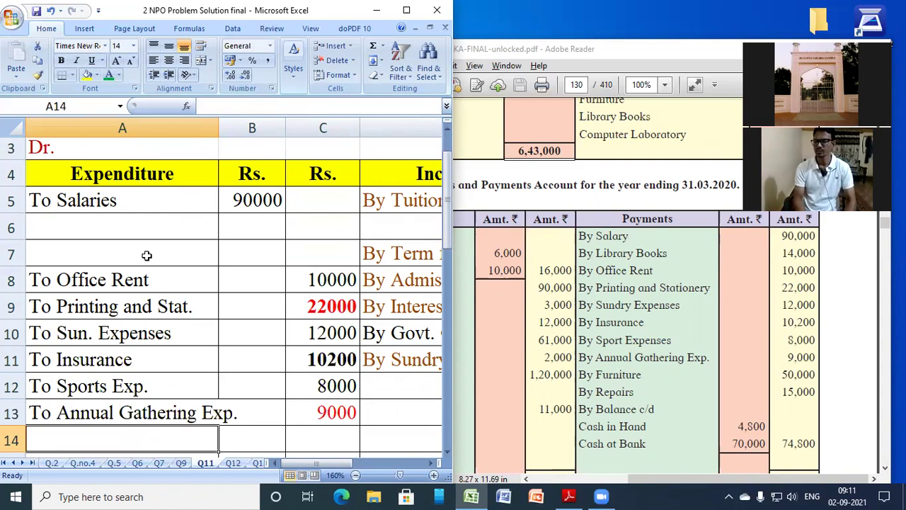
Enter "To Repairs" in A14 of the Expenditure section, with 15000 in the outer amount column C.
type("To")
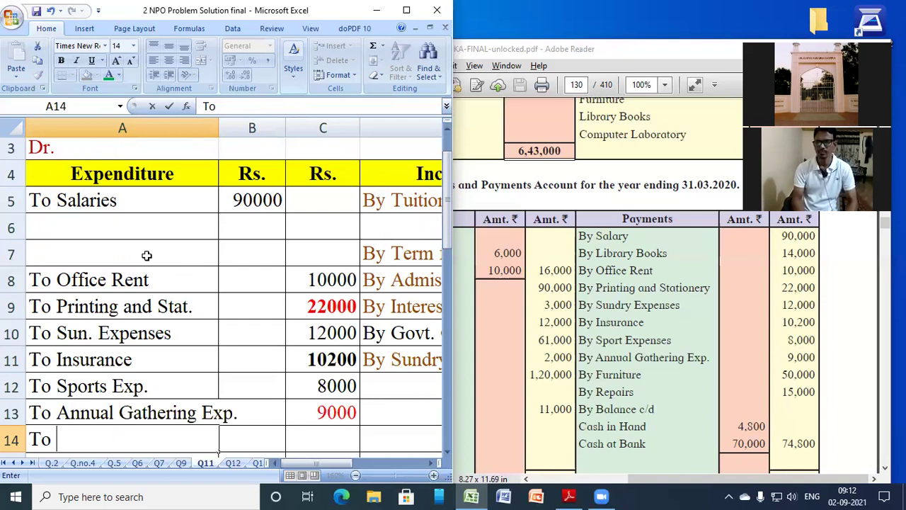
type("Repairs")
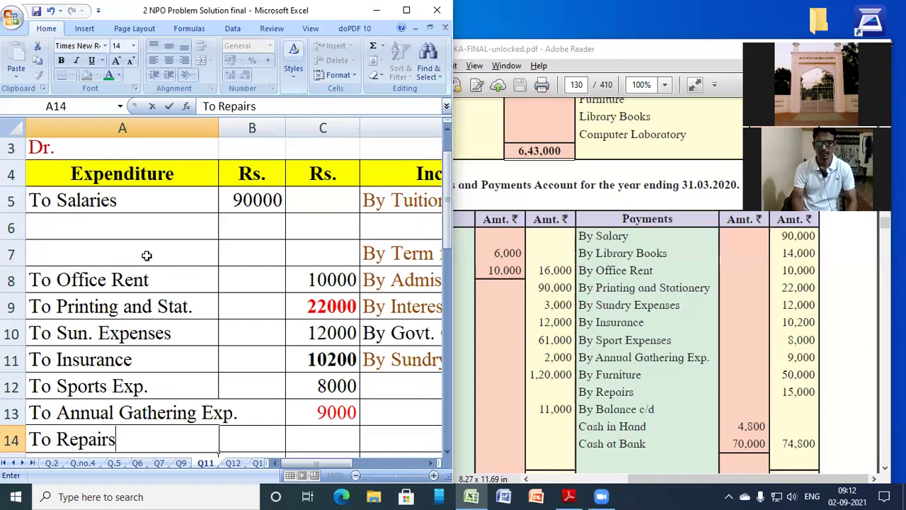
key("Tab")
key("Tab")
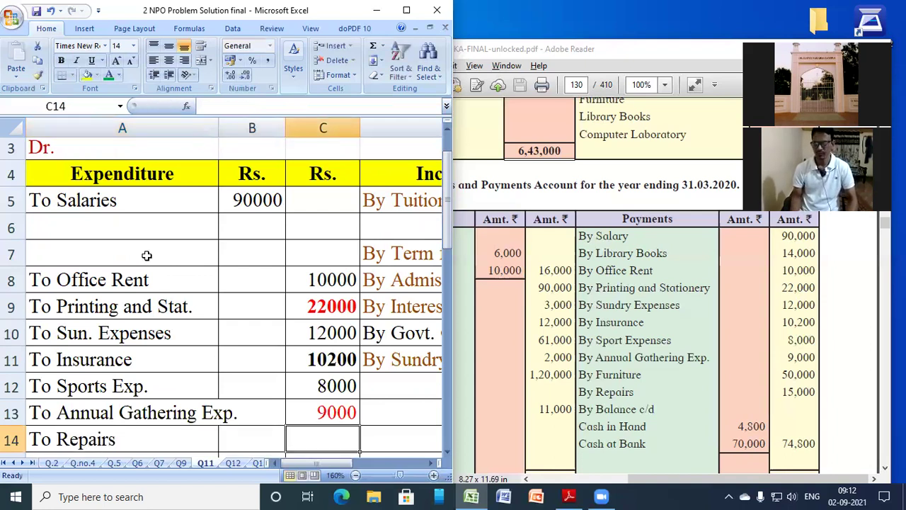
type("15000")
key("Return")
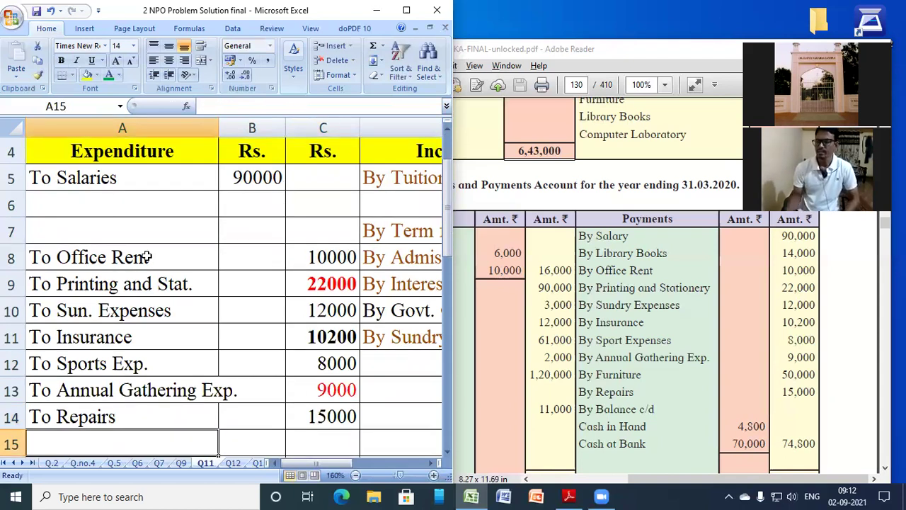
Consult the Additional Information in Adobe Reader and, back in Excel, enter "Add: O.S. Salary" in A6, 9000 in B6 and 99000 in C6.
left_click(520, 340)
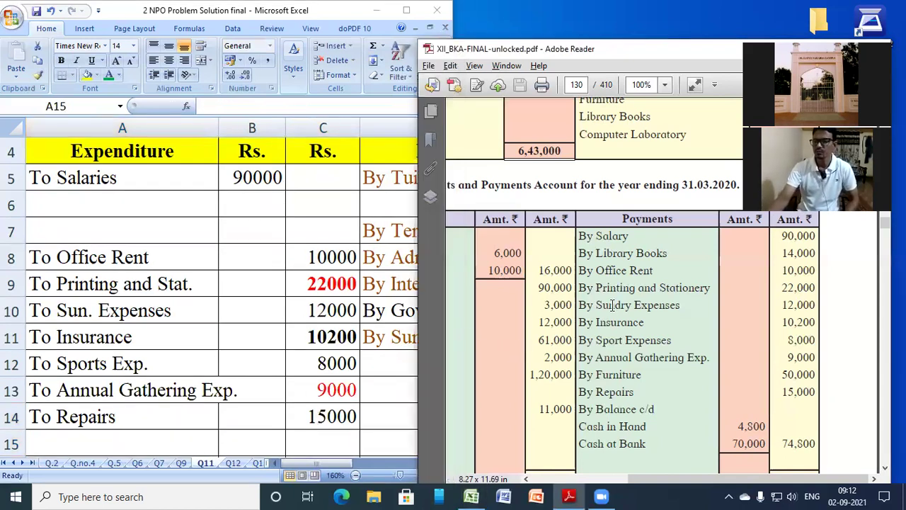
scroll(612, 304, "down", 3)
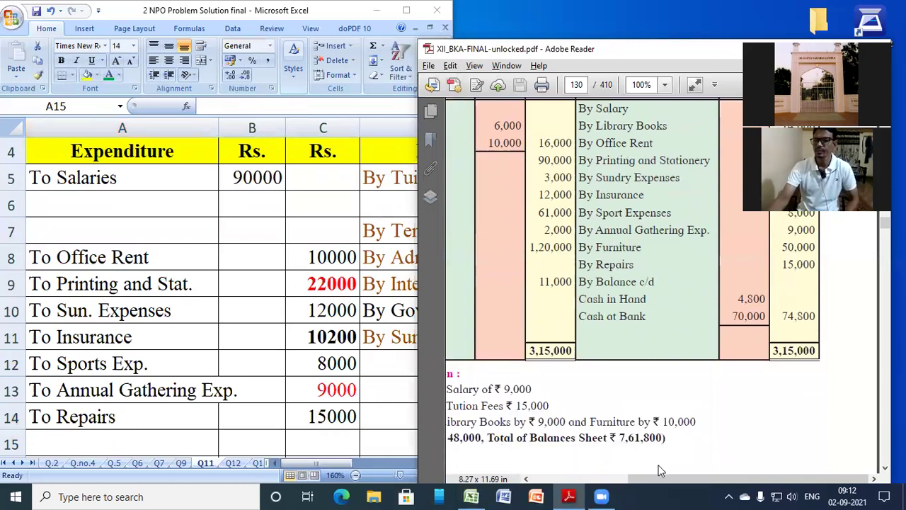
left_click_drag(658, 479, 606, 488)
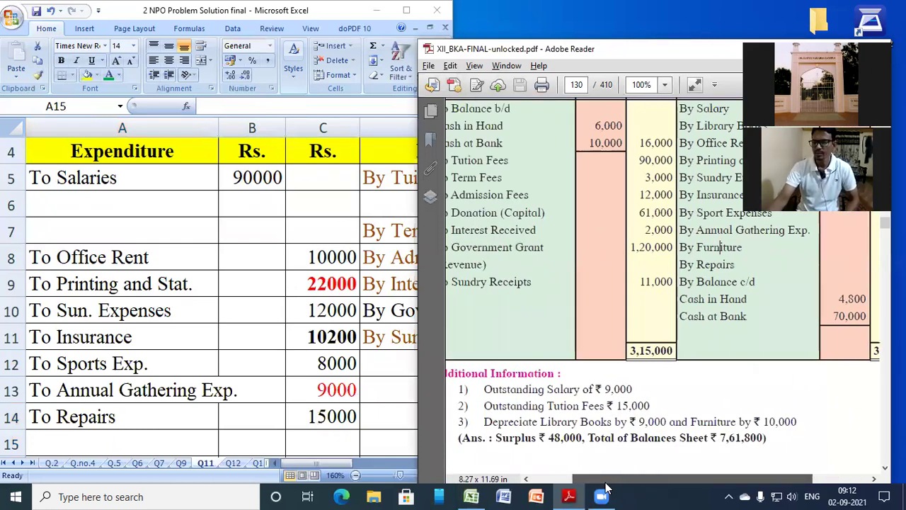
left_click(499, 391)
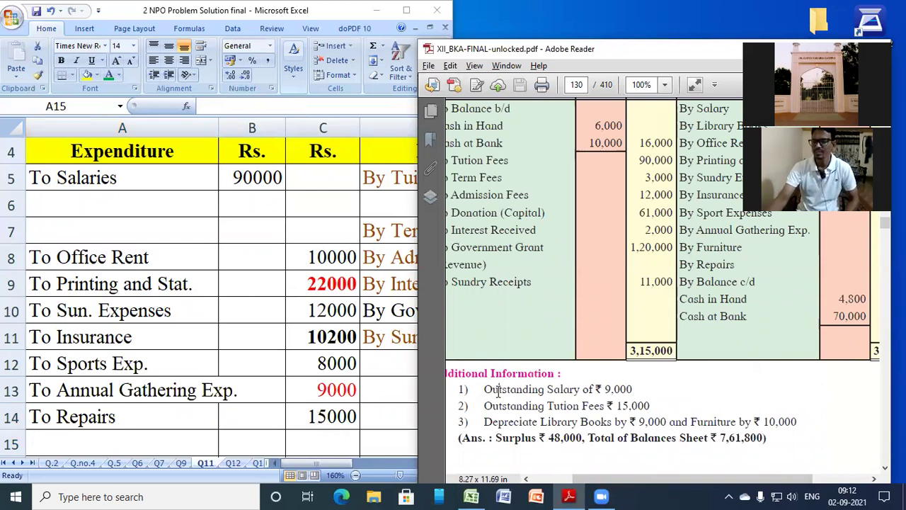
left_click(99, 206)
key("BackSpace")
left_click(99, 204)
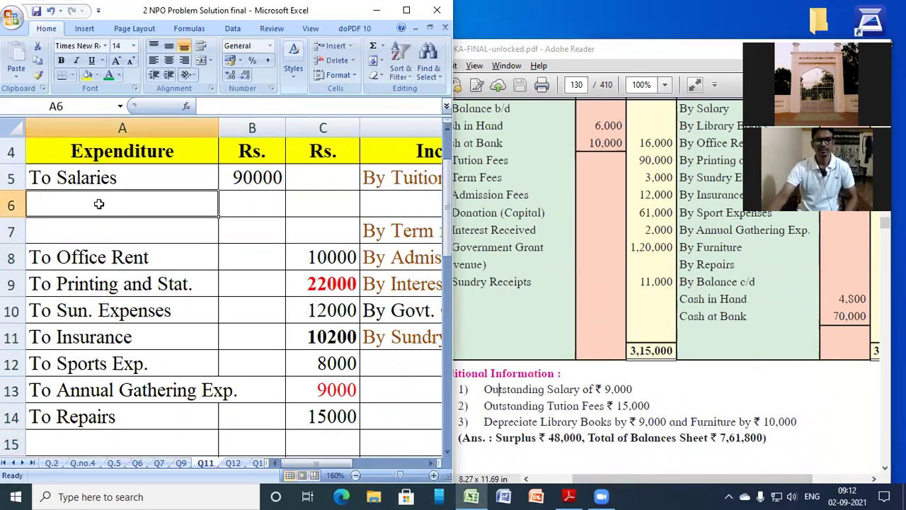
type("Add:")
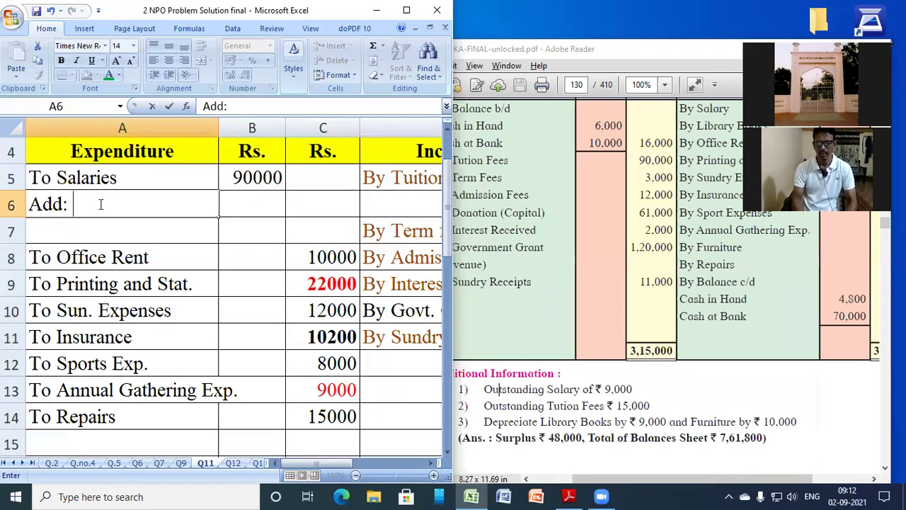
type("O.S. Salar")
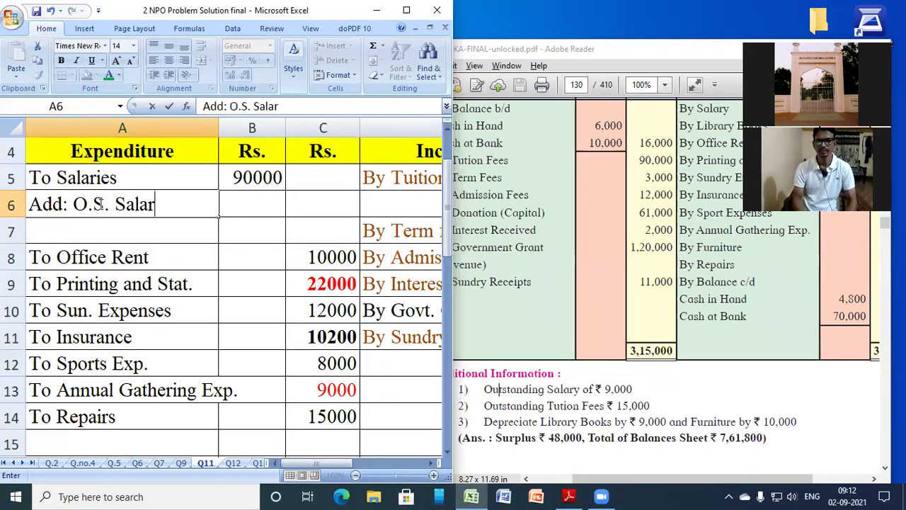
type("y")
key("Tab")
type("9000")
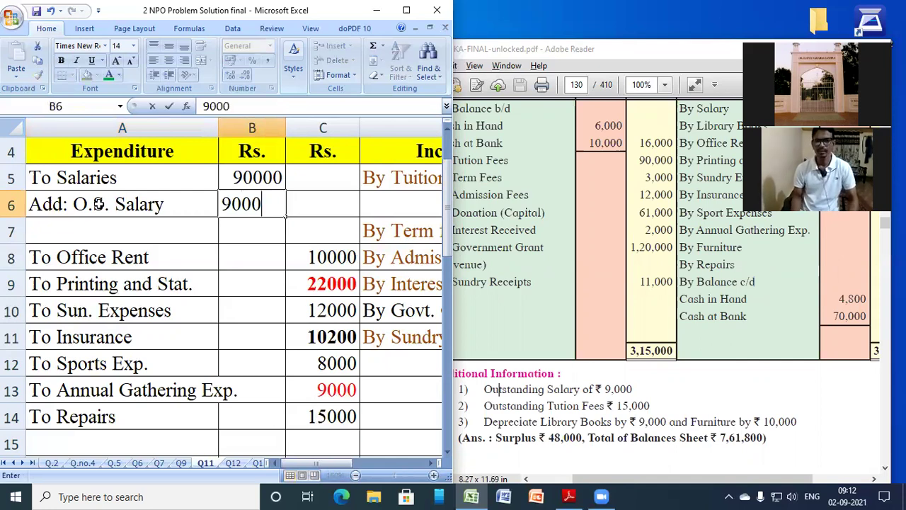
key("Tab")
type("99000")
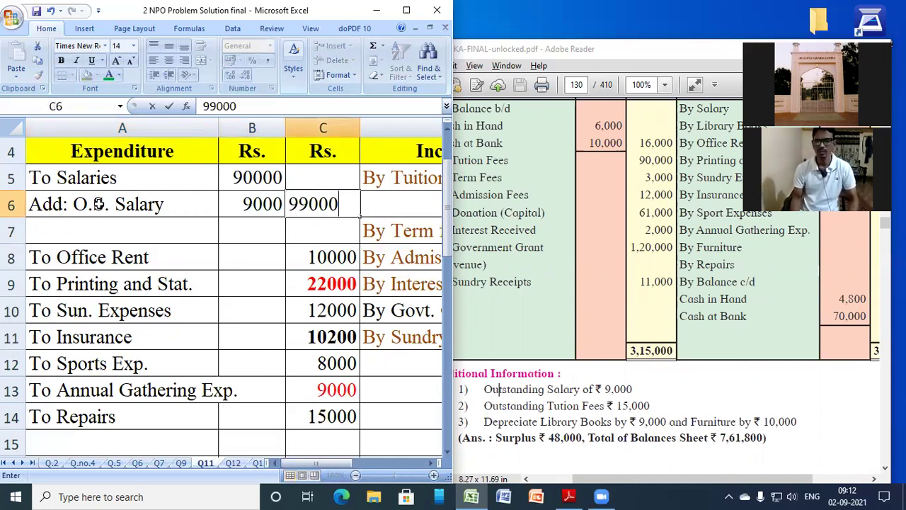
key("Return")
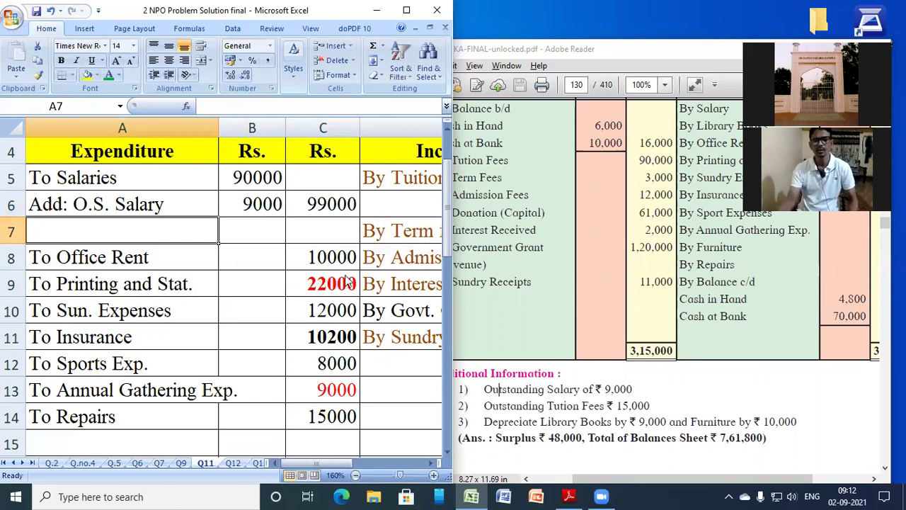
Enter "O.S. Salary" in A29 of the Balance Sheet's Liabilities, with 9000 in the outer amount column C.
left_click(157, 211)
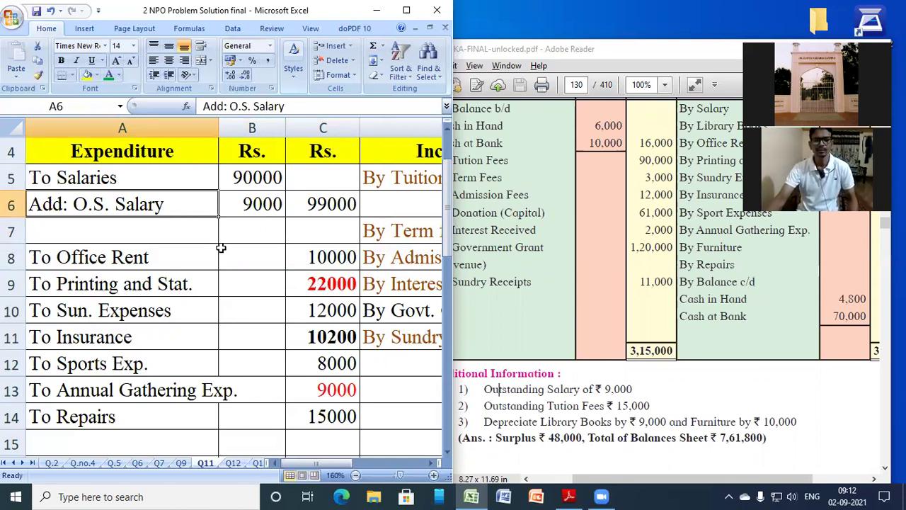
scroll(221, 247, "down", 6)
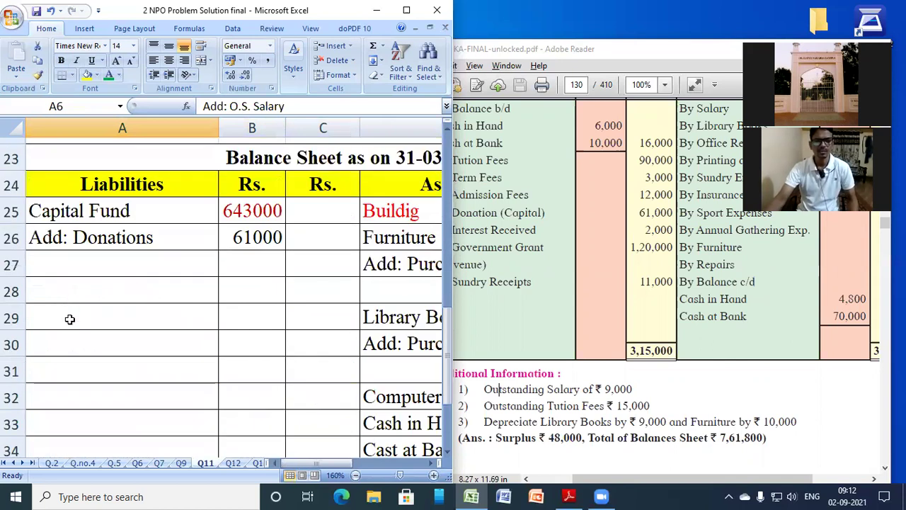
left_click(69, 319)
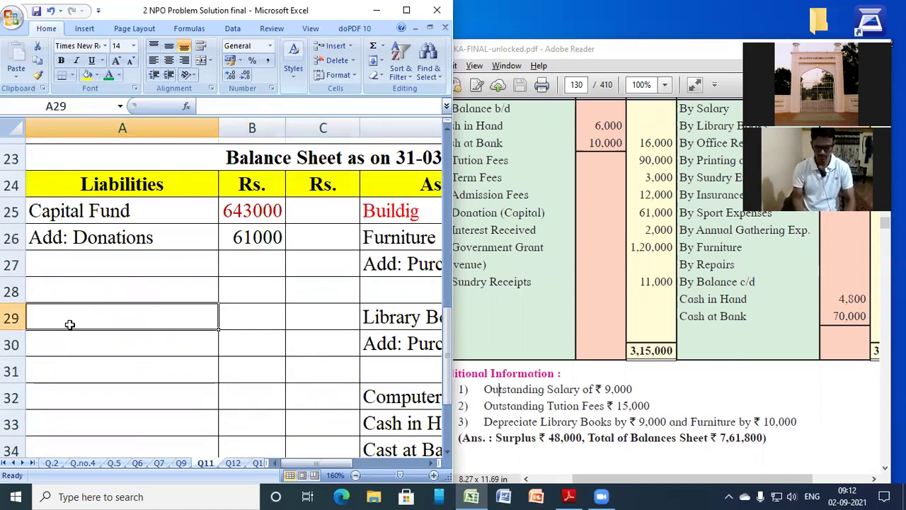
type("O.")
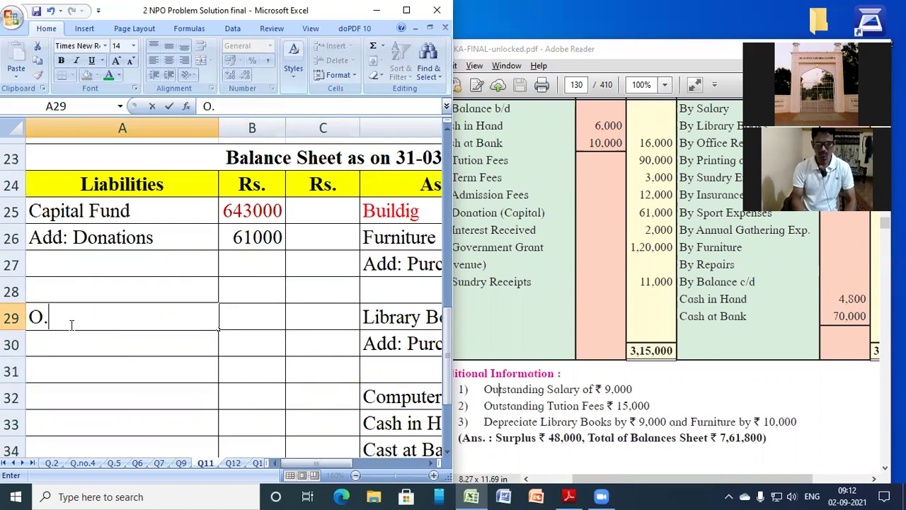
type("S. Salary")
key("Tab")
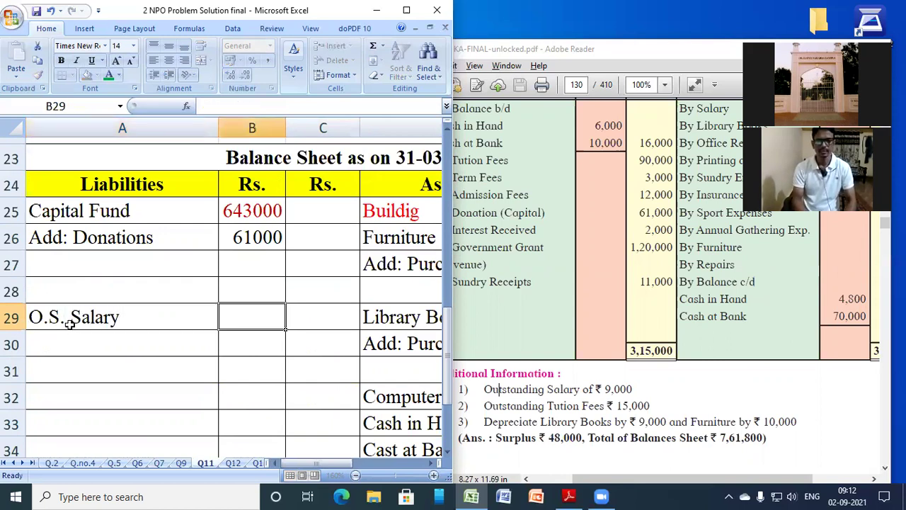
key("Tab")
type("9000")
key("Return")
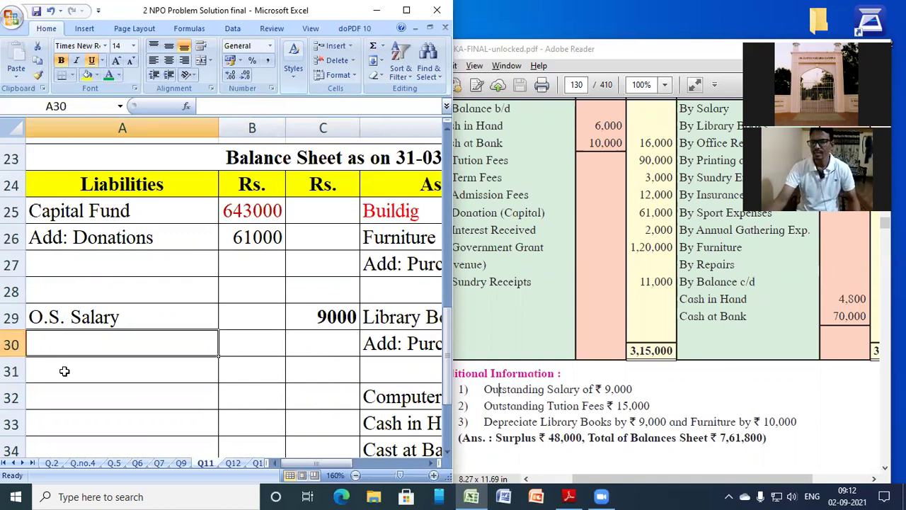
Enter "Add: O.S. Fee" in D6 of the Income section, below the tuition fees entry.
left_click(91, 325)
scroll(212, 319, "up", 4)
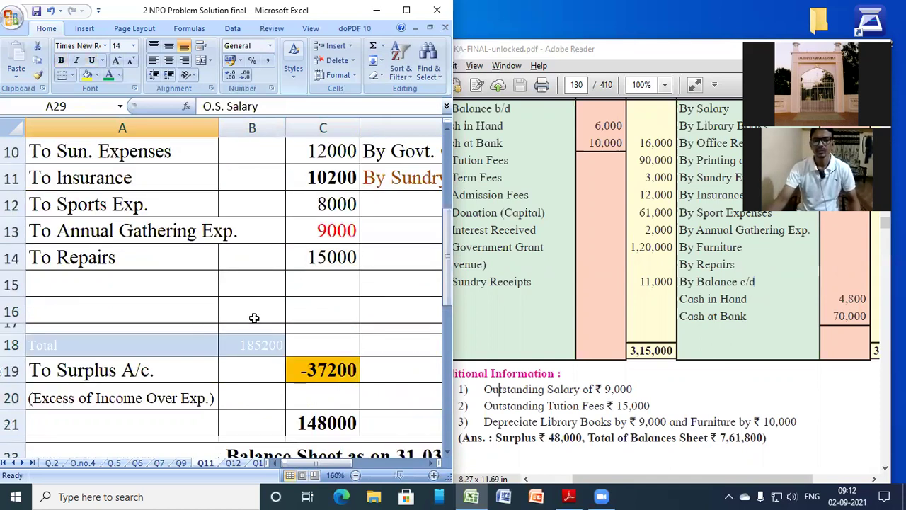
scroll(254, 318, "up", 3)
left_click(401, 282)
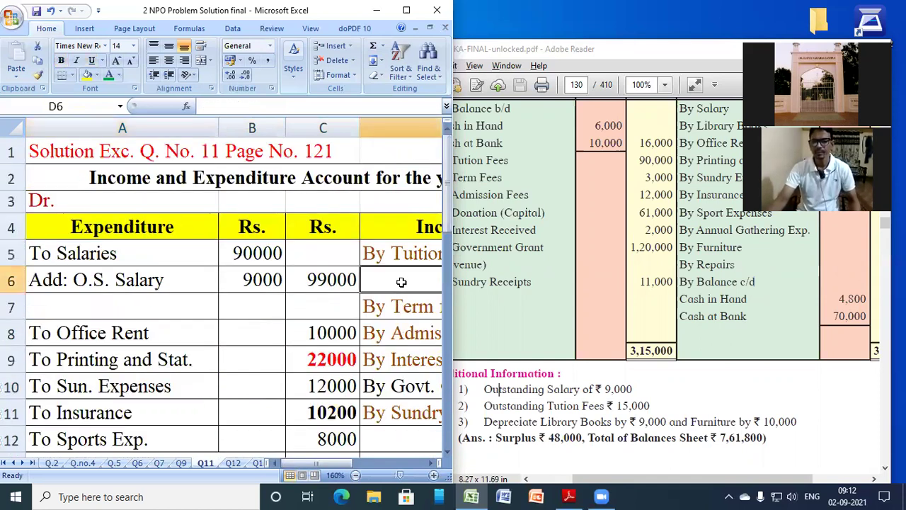
key("Right")
key("Right")
key("Left")
key("Left")
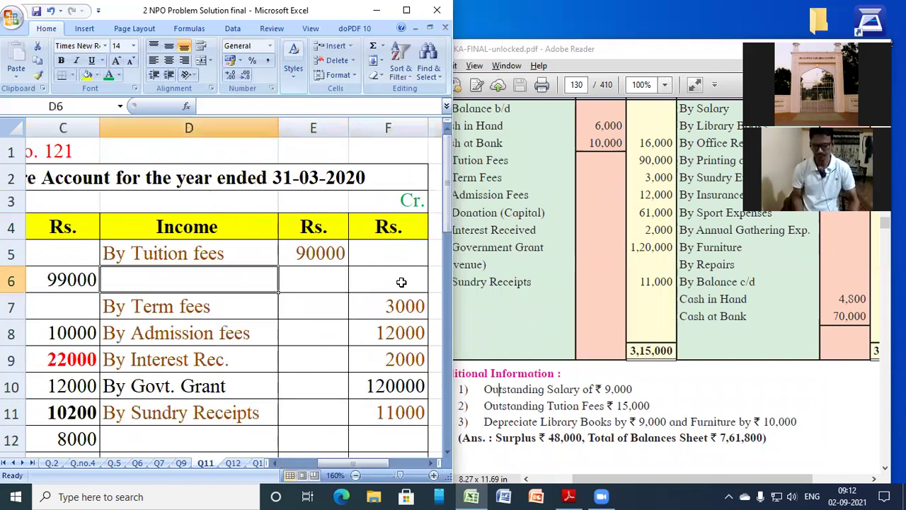
type("Add:")
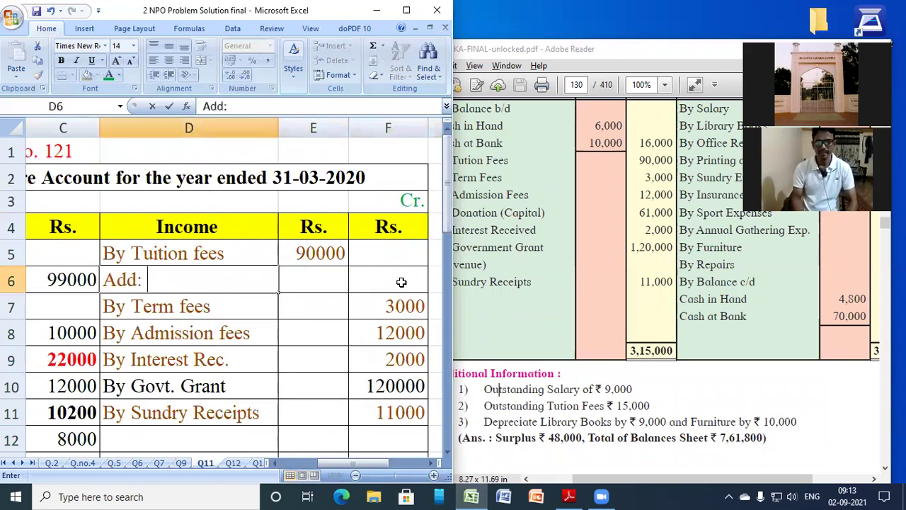
type(" O.S. Fee")
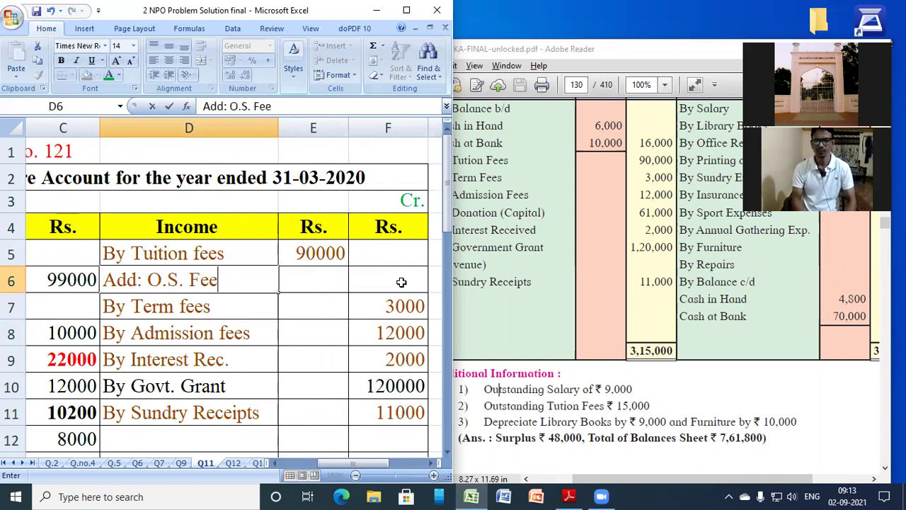
key("Tab")
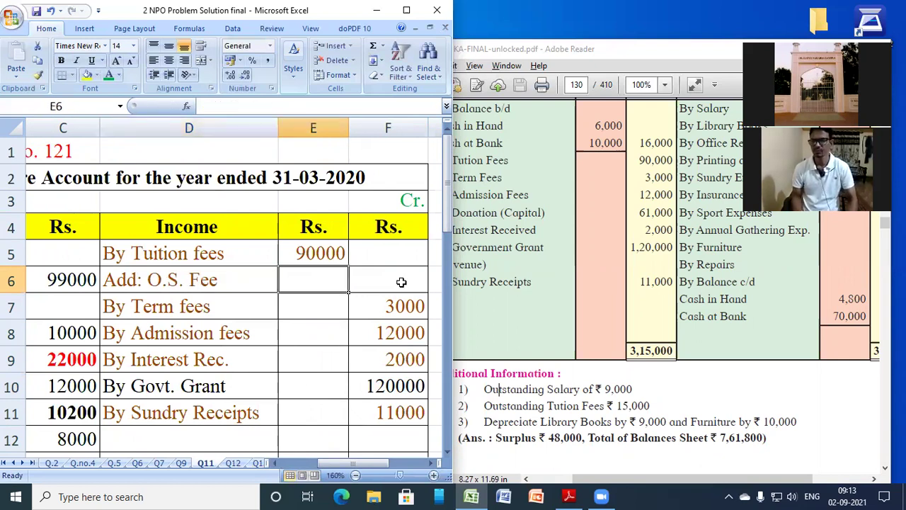
Enter the outstanding fee amount 15000 in the inner column E6 and the tuition fees total 105000 in F6.
type("15000")
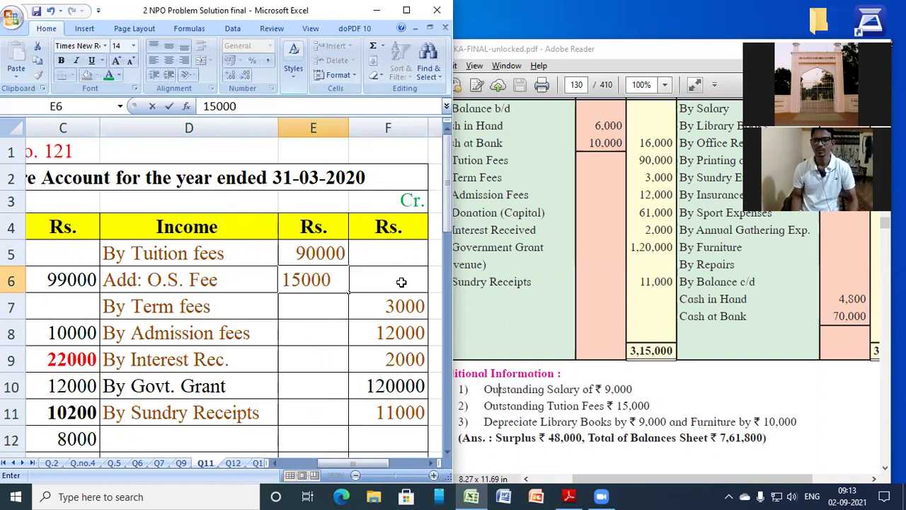
key("Tab")
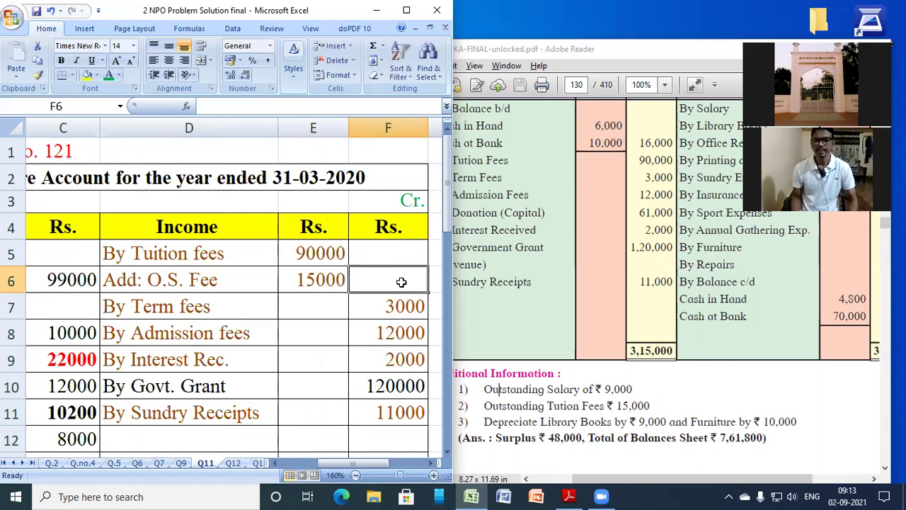
type("105000")
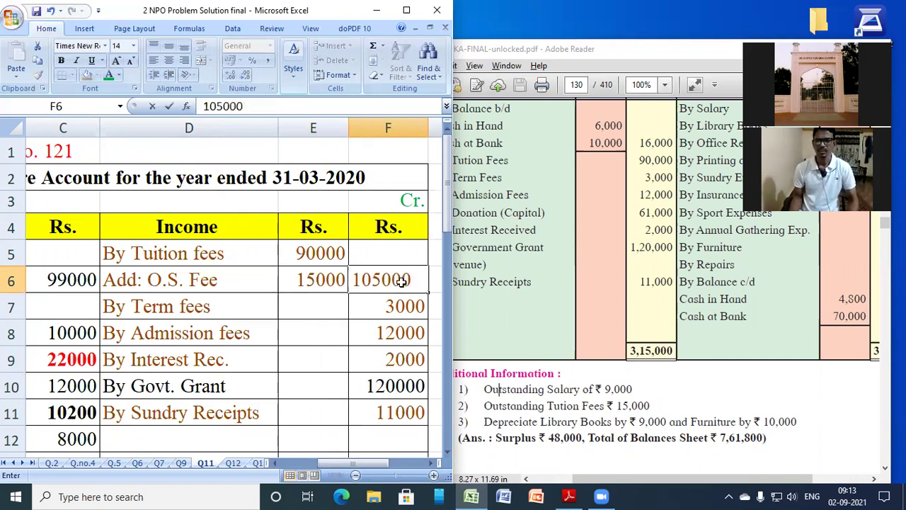
key("Return")
Copy the outstanding fee label and amount from D6:E6 to D36:E36 in the Balance Sheet's Assets.
left_click_drag(245, 277, 284, 278)
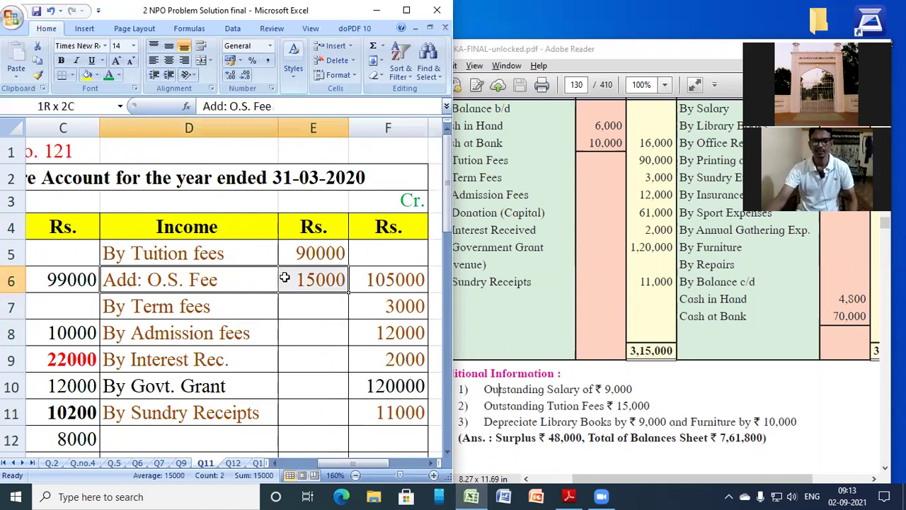
key("ctrl+c")
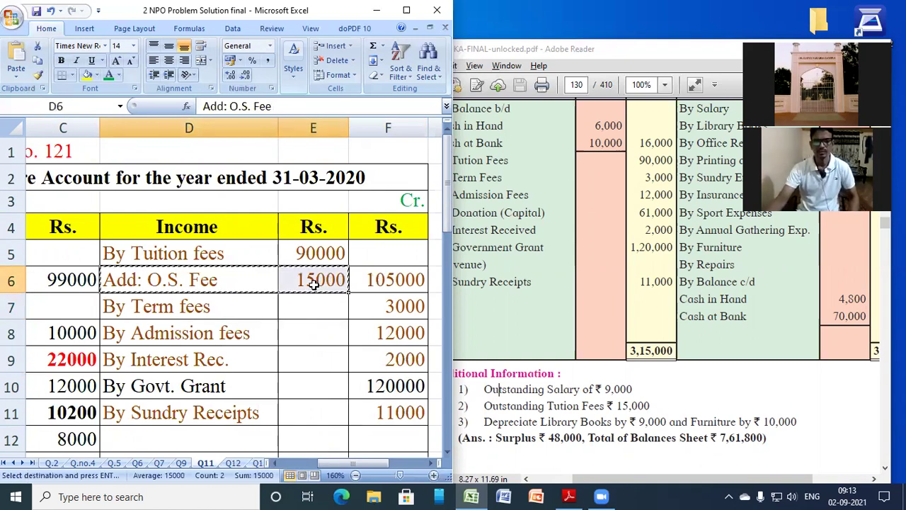
scroll(311, 284, "down", 8)
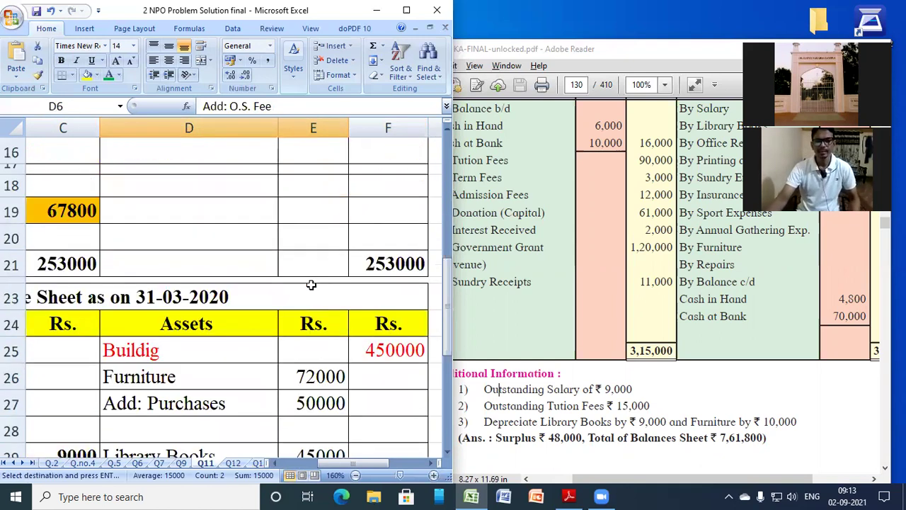
scroll(311, 284, "up", 1)
scroll(311, 284, "up", 1)
left_click(230, 264)
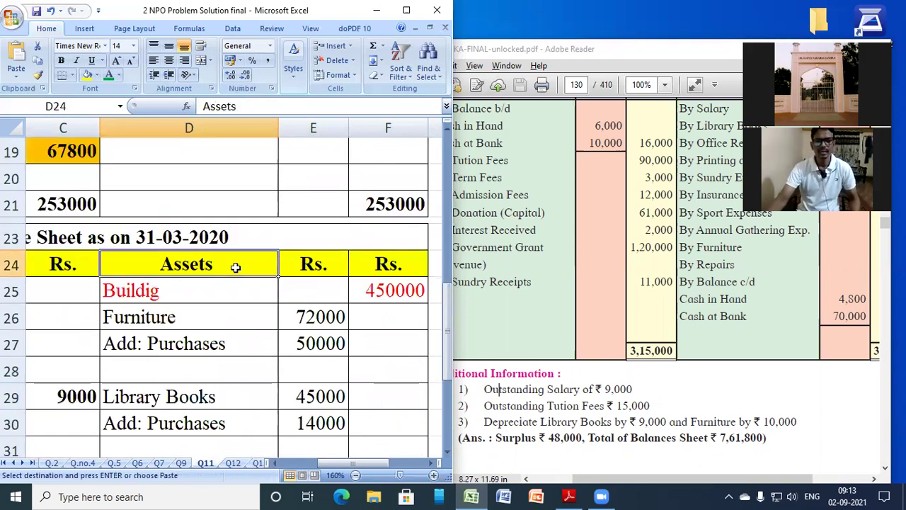
scroll(276, 309, "down", 4)
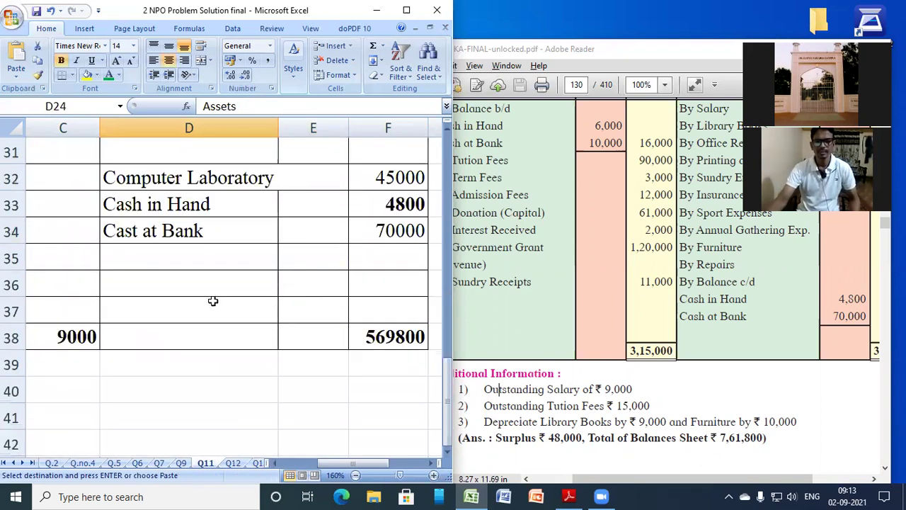
left_click(180, 280)
key("ctrl+v")
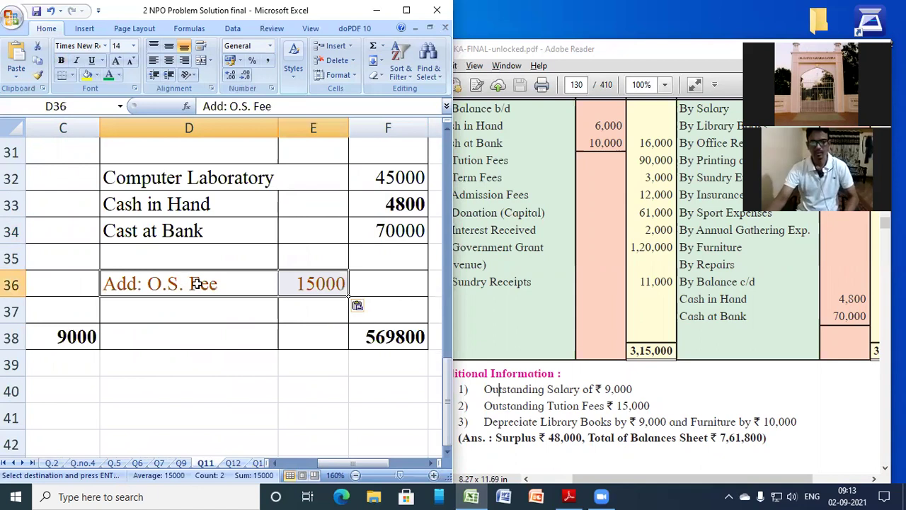
Move the copied 15000 from E36 to the outer amount column, cell F36.
left_click(314, 286)
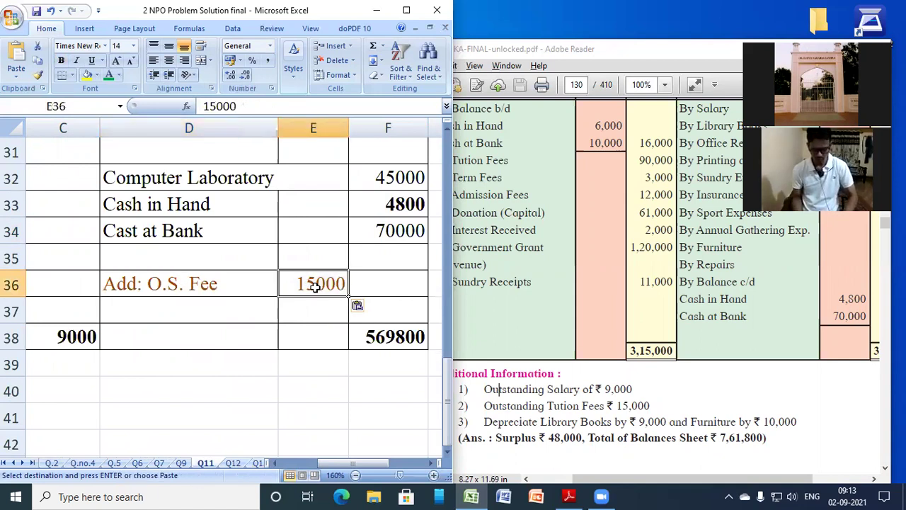
key("ctrl+x")
key("Right")
key("ctrl+v")
Change the label in D36 to "Add: O.S. Tuition Fee".
key("Left")
key("Left")
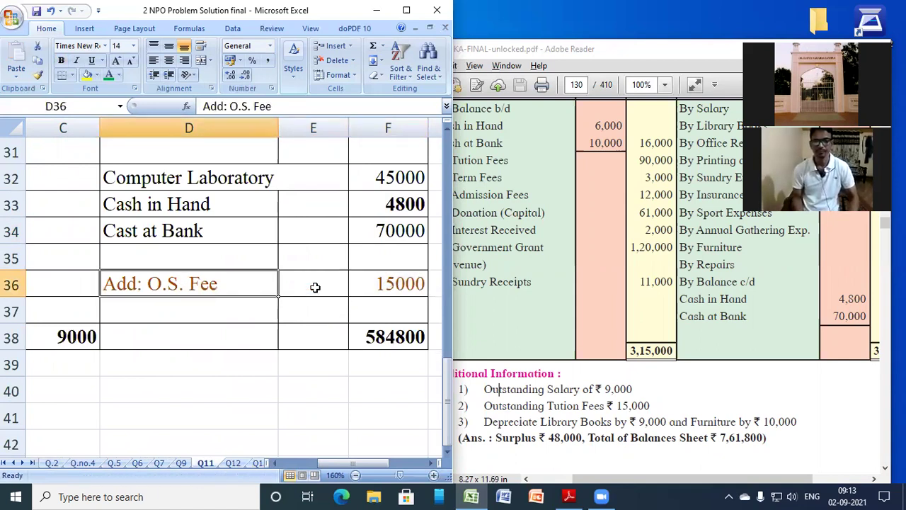
double_click(192, 283)
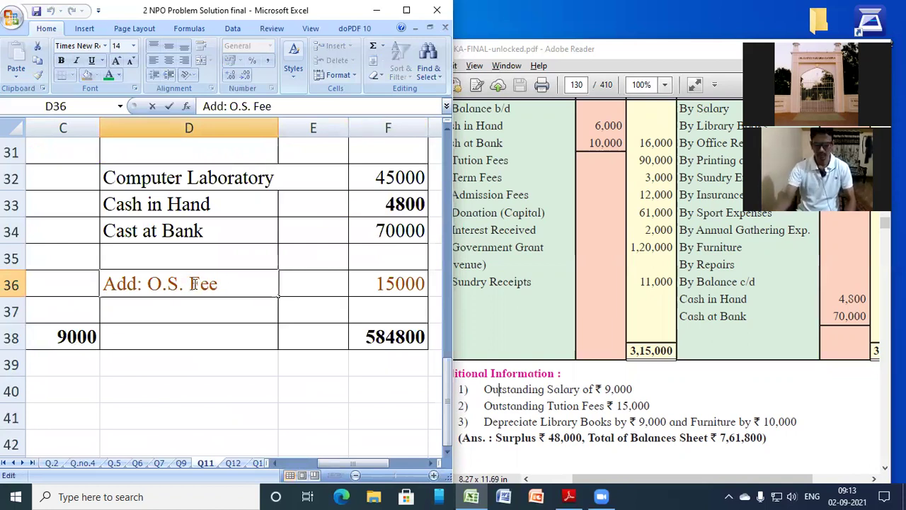
type("Tuition")
key("Return")
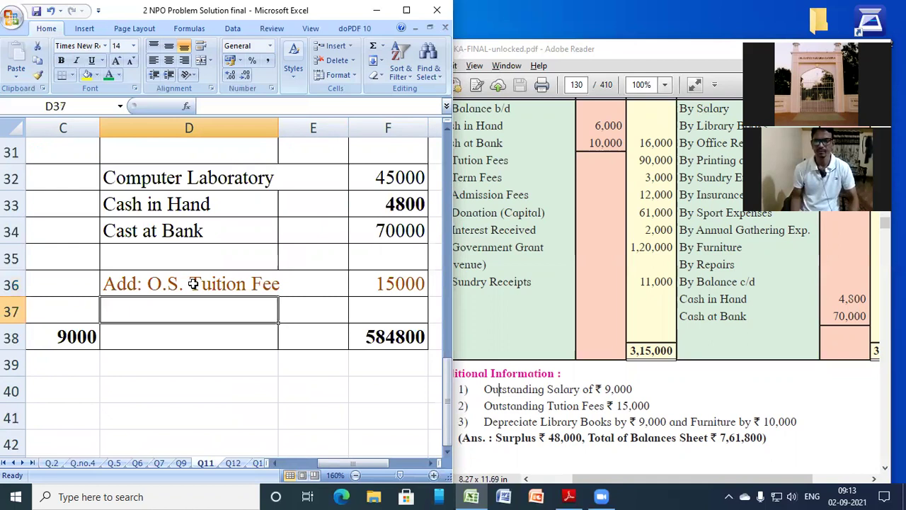
Consult the depreciation adjustment in Adobe Reader and, back in Excel, insert a blank row at row 31, below the library book purchases.
left_click(530, 402)
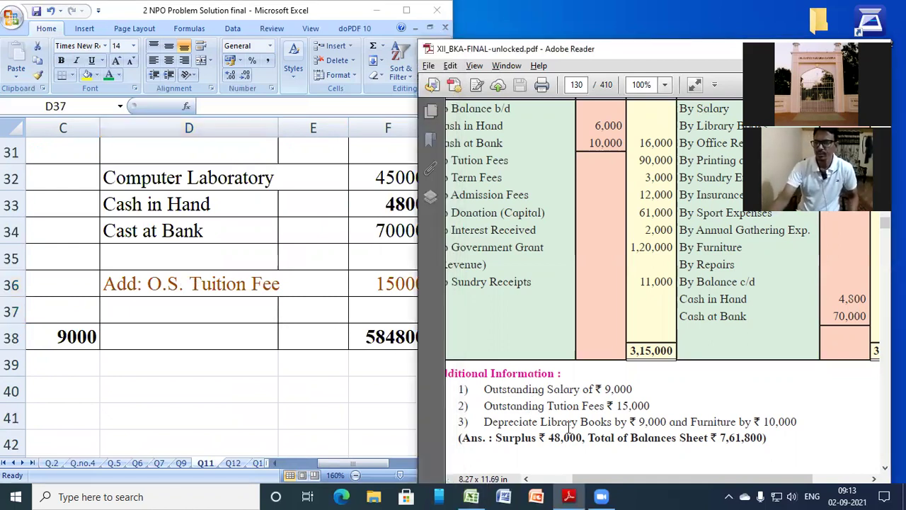
left_click_drag(515, 423, 557, 423)
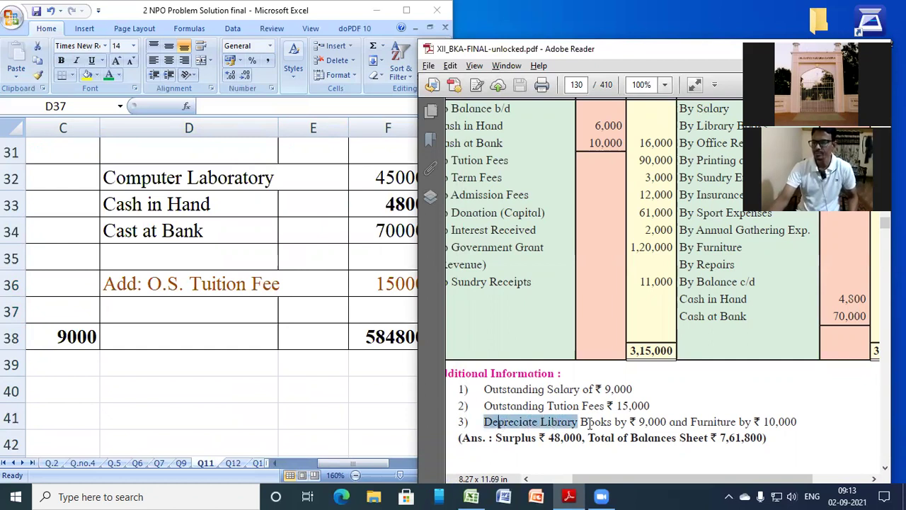
left_click(589, 422)
left_click(275, 262)
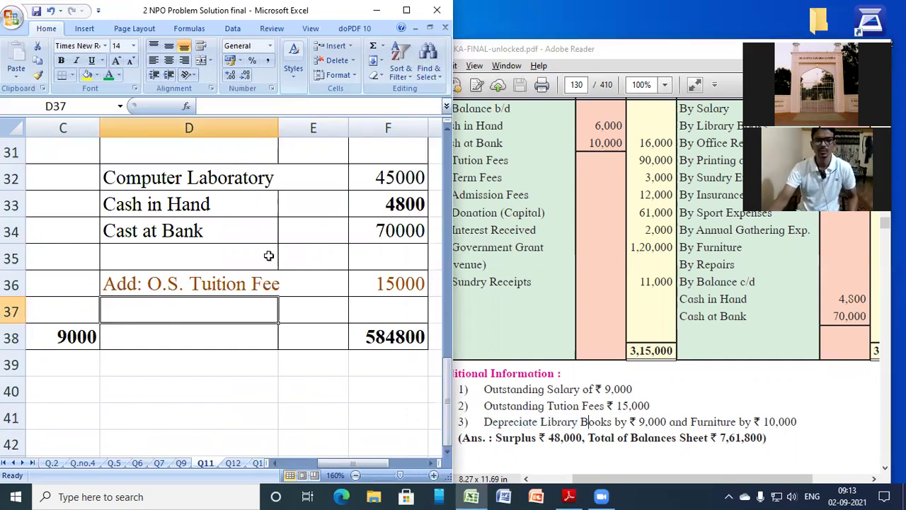
scroll(276, 258, "up", 3)
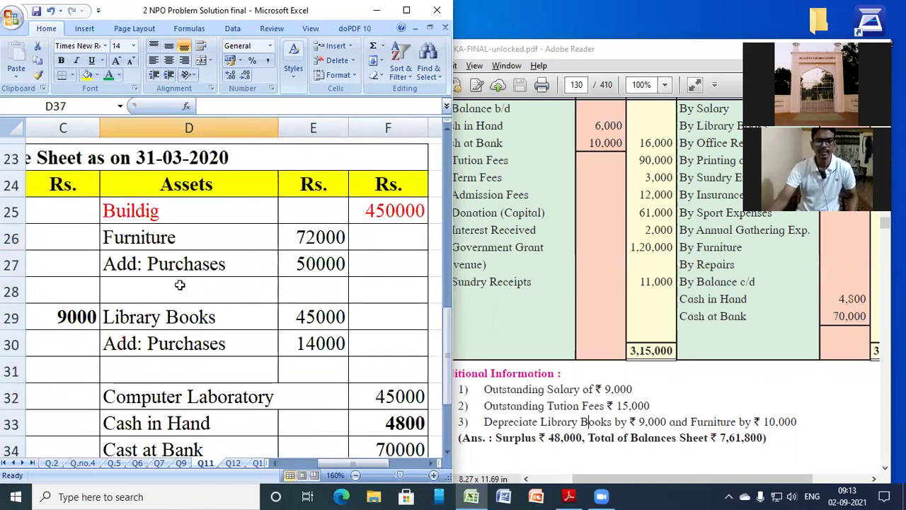
left_click(189, 368)
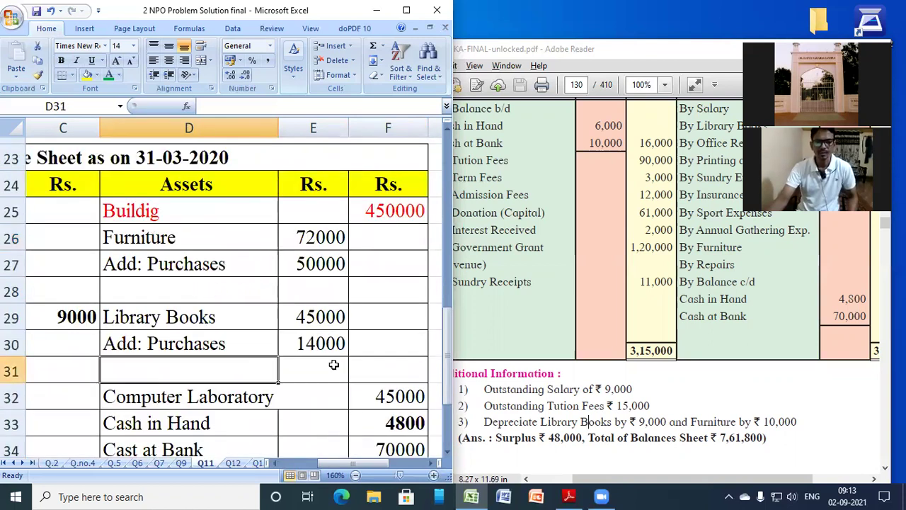
scroll(322, 357, "down", 1)
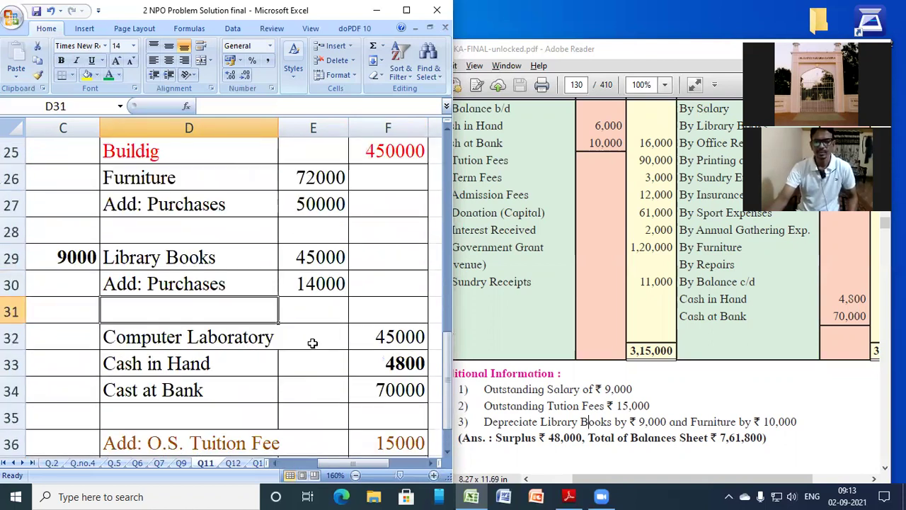
right_click(236, 310)
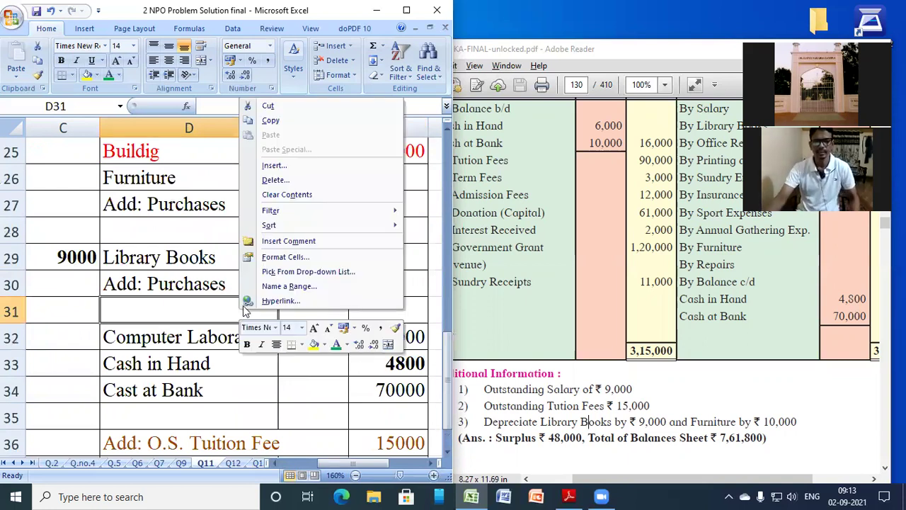
left_click(264, 172)
left_click(243, 168)
left_click(236, 204)
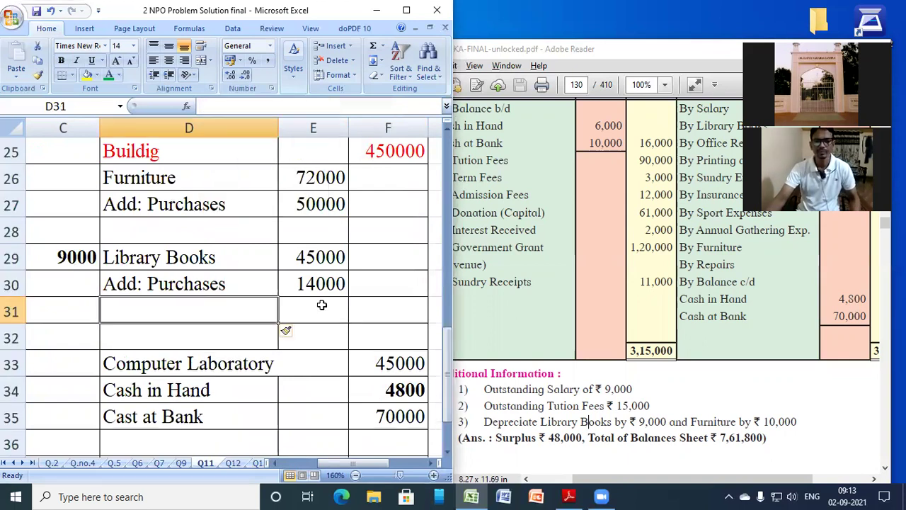
Total the library books and their purchases in E31 with =SUM(E29:E30).
key("Right")
left_click(373, 46)
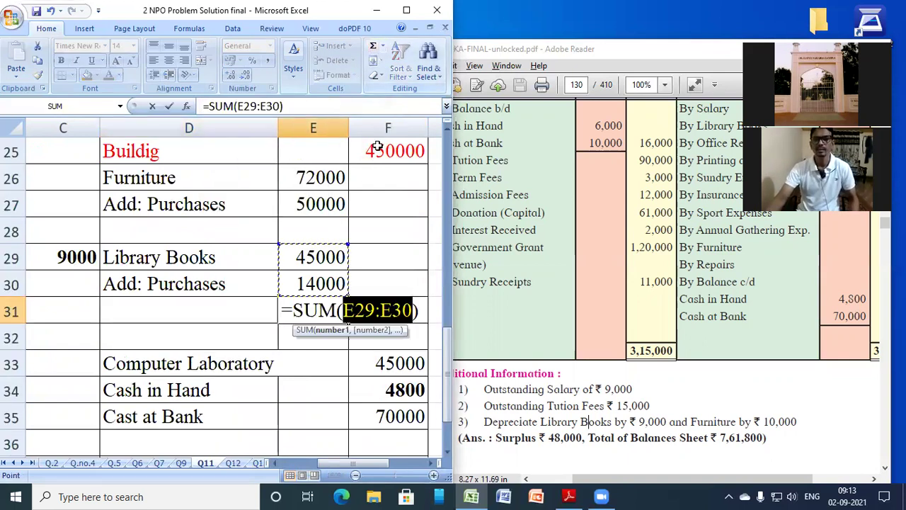
key("Return")
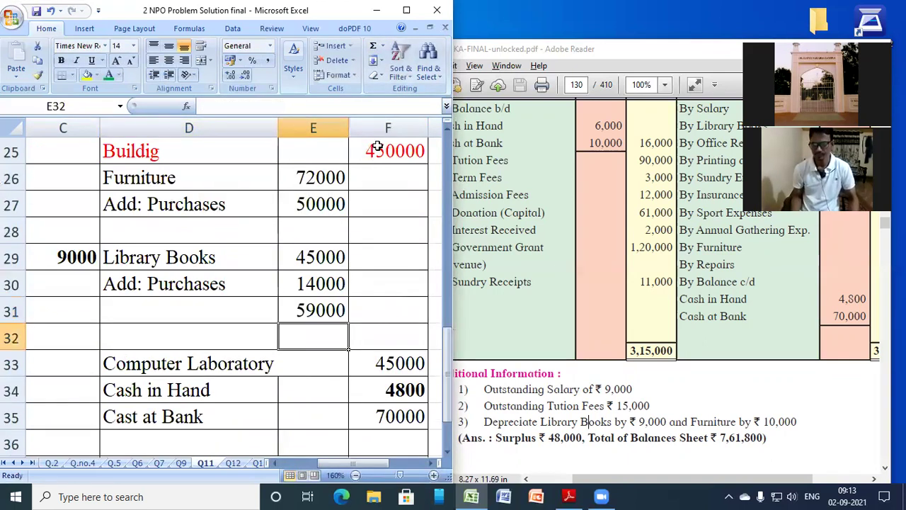
Enter "Less : Dep." in D32 under Library Books, with 9000 in the inner amount column E32.
left_click(242, 334)
type("Less : Dep")
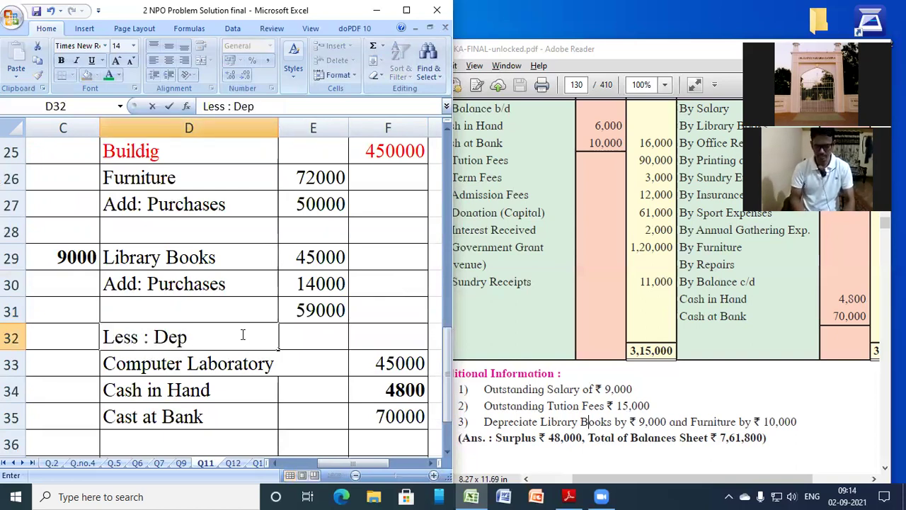
type(".")
key("Tab")
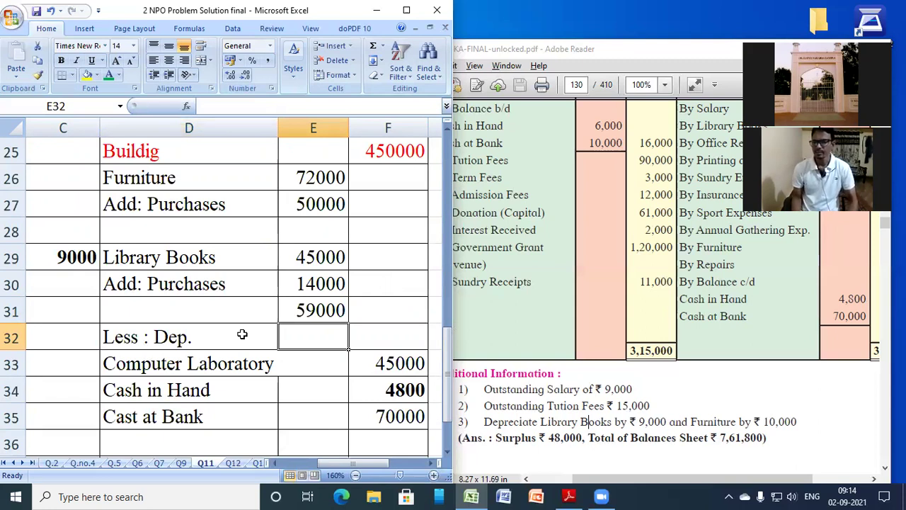
type("9000")
key("Tab")
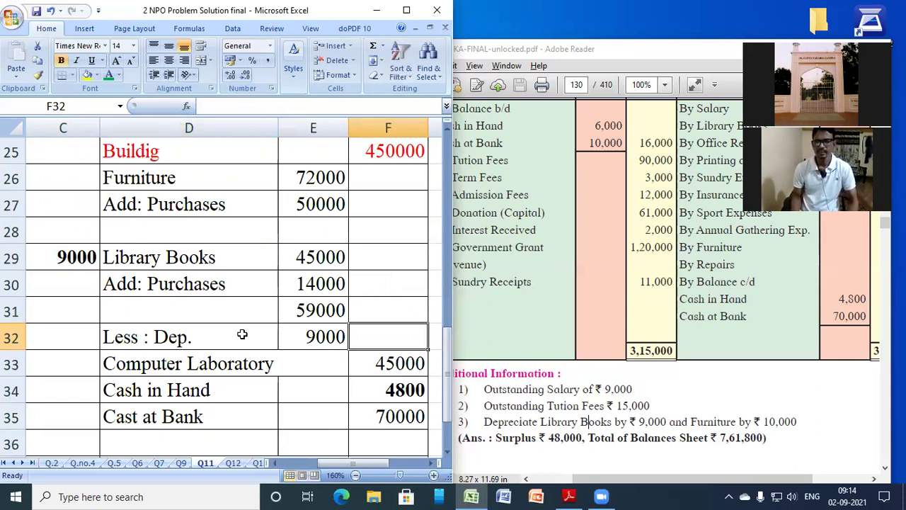
Calculate the library books' depreciated value in F32 with the formula =+E31-9000.
type("=+")
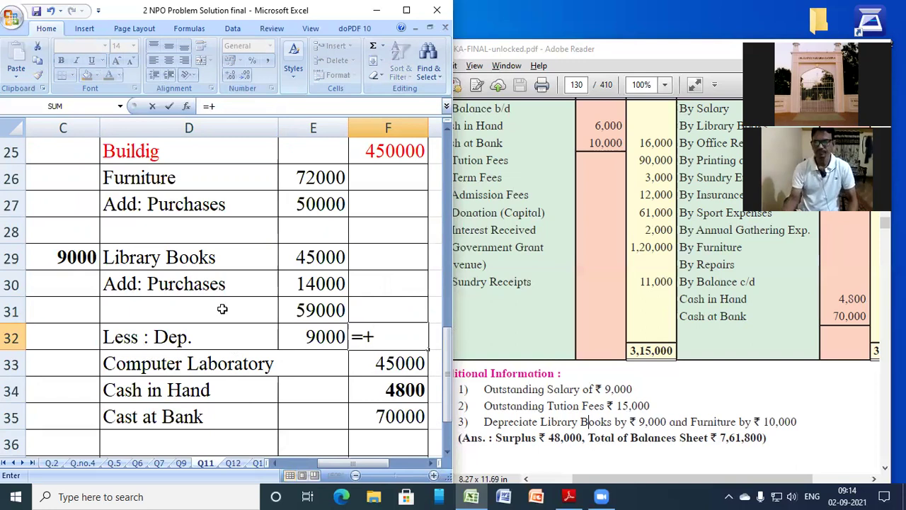
left_click(301, 309)
type("-")
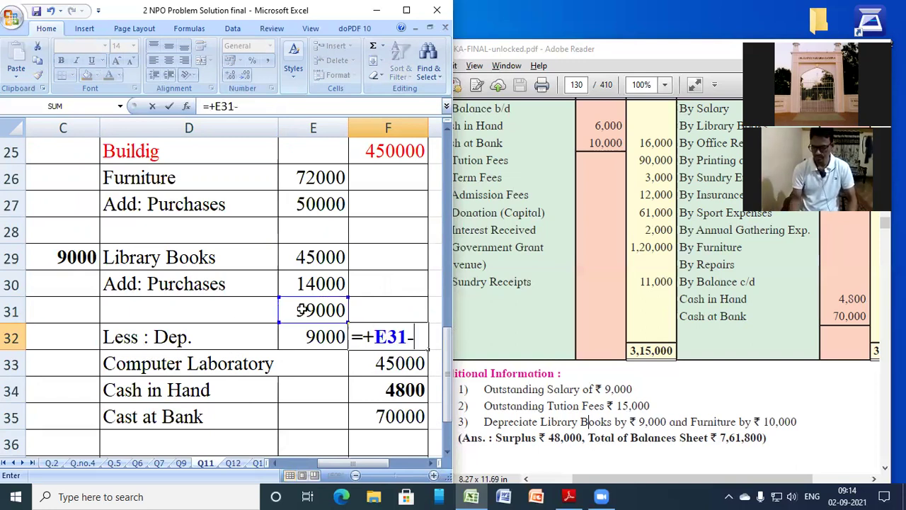
type("9000")
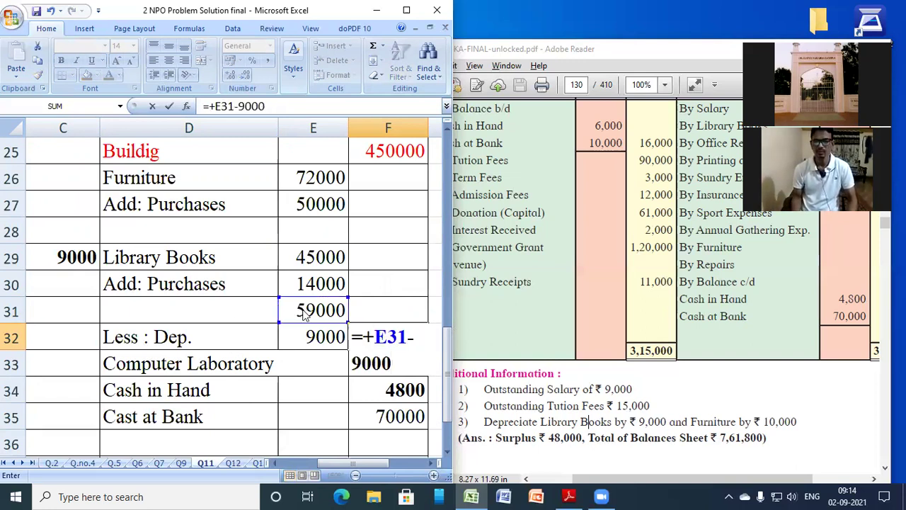
key("Return")
Color the library books depreciation label in D32 and its amount in E32 red.
left_click(324, 336)
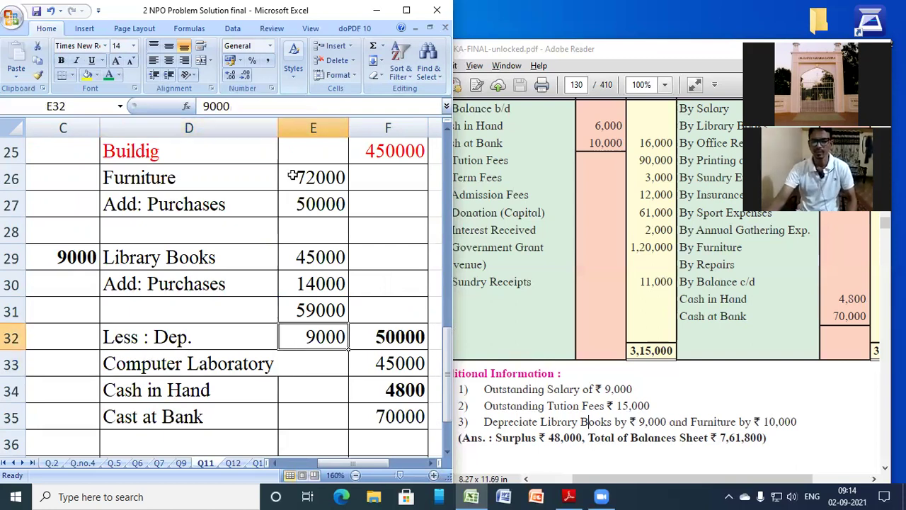
left_click(119, 75)
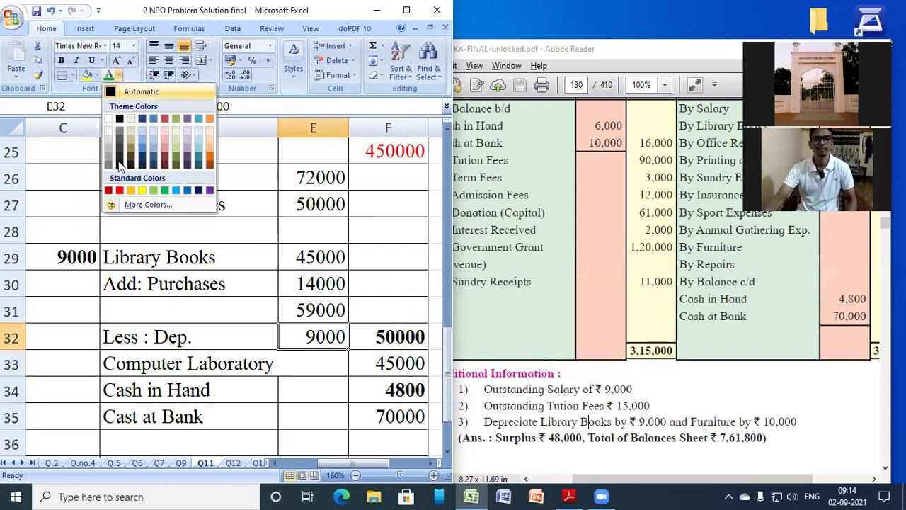
left_click(175, 341)
left_click(179, 337)
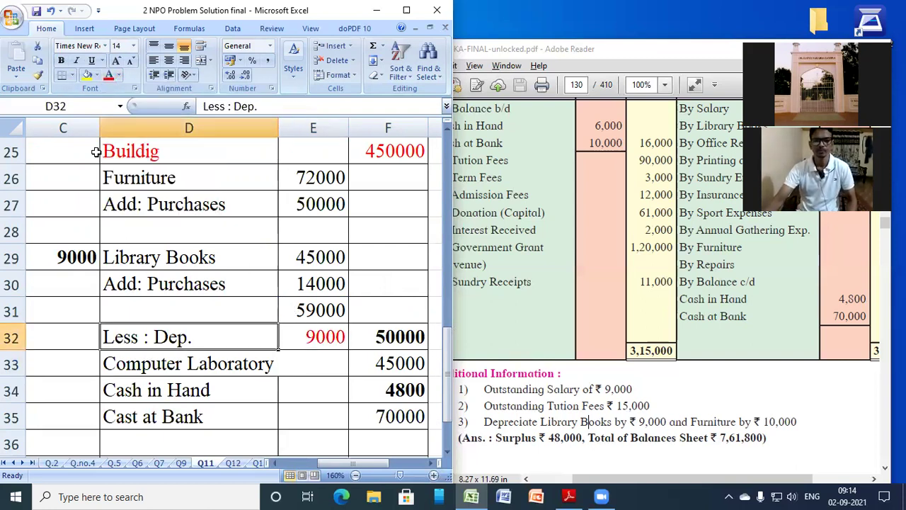
left_click(104, 78)
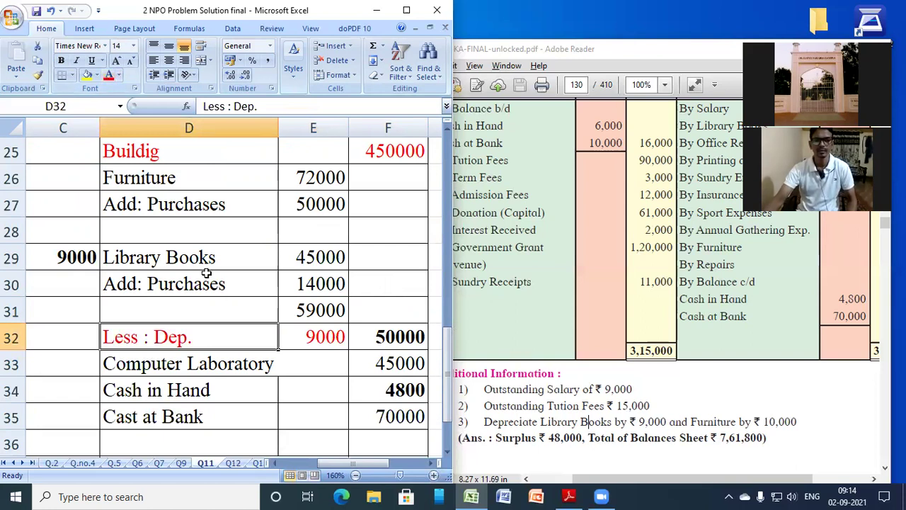
Insert an entire blank row at row 28, below the furniture purchases in the Balance Sheet.
scroll(175, 247, "up", 3)
scroll(177, 298, "down", 1)
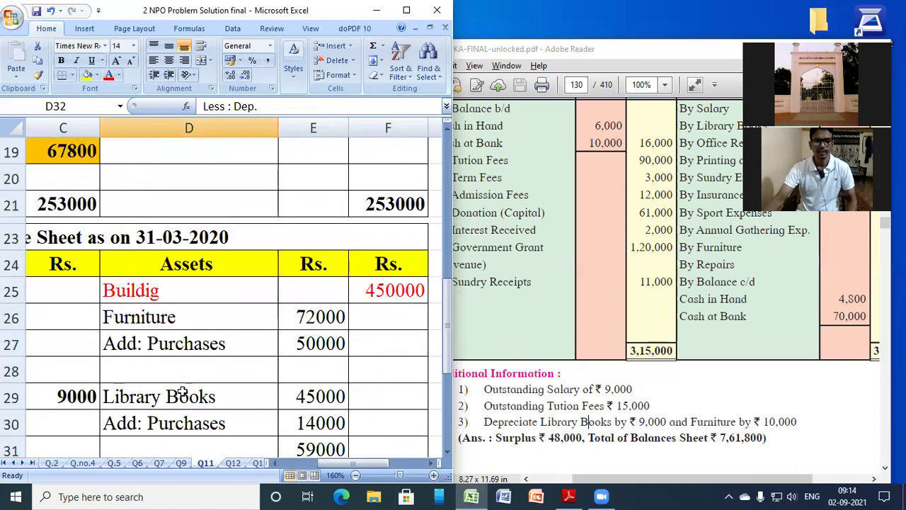
left_click(171, 371)
right_click(171, 371)
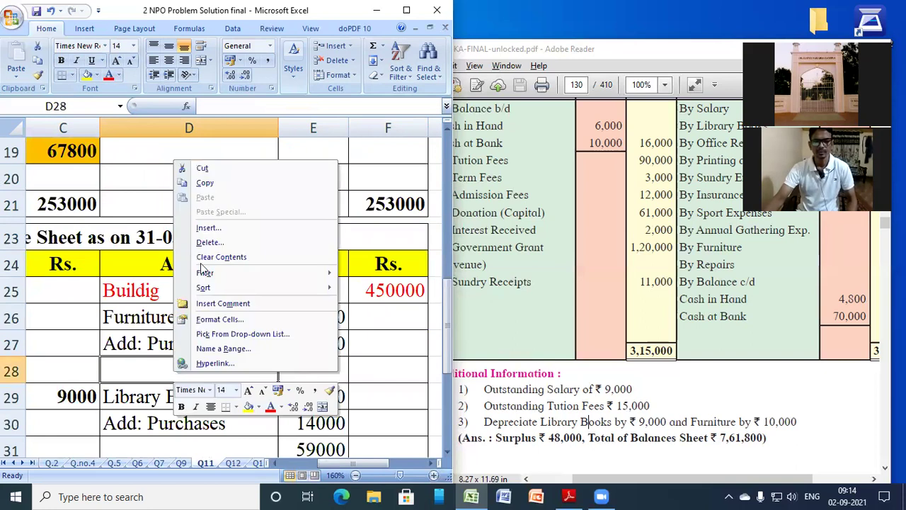
left_click(207, 228)
left_click(170, 210)
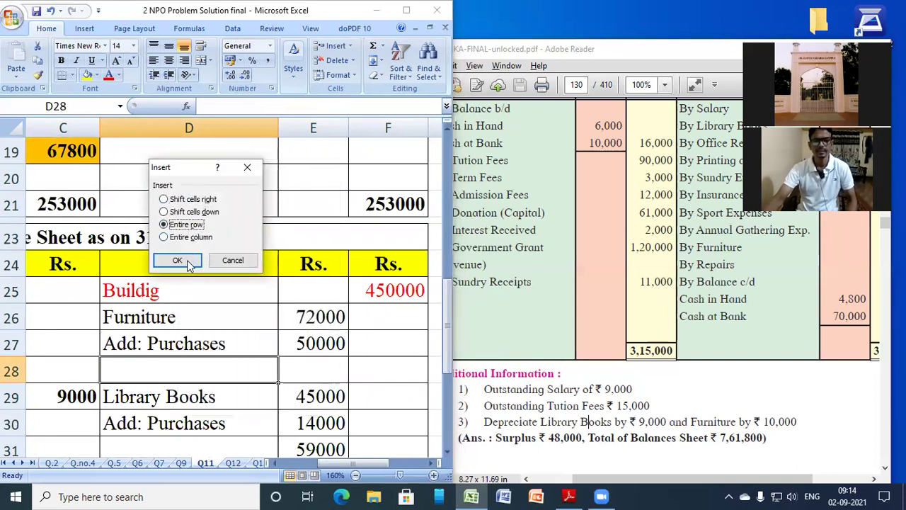
left_click(183, 260)
Total the furniture and its purchases in E28 with =SUM(E26:E27).
left_click(320, 365)
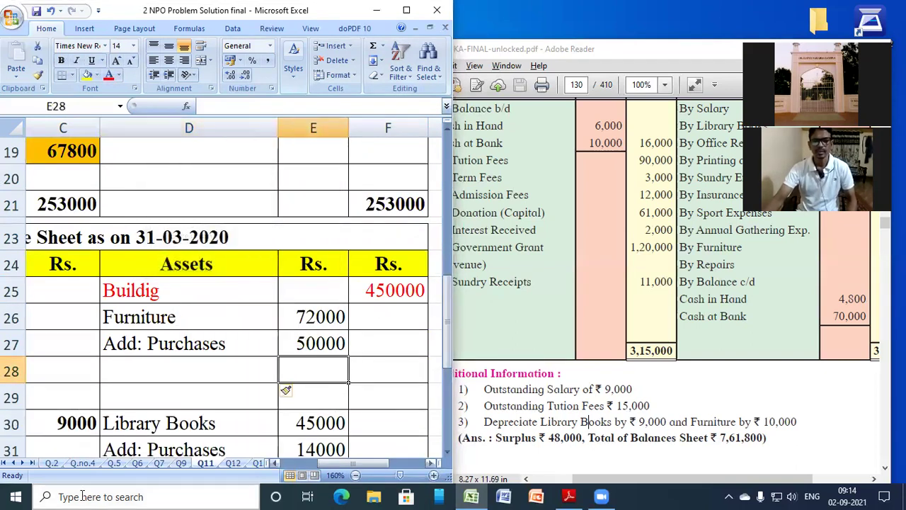
left_click(375, 47)
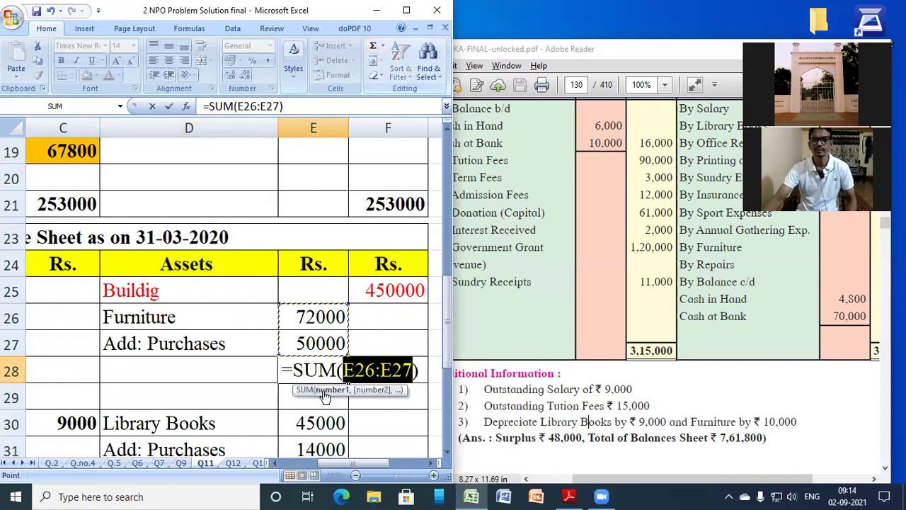
key("Return")
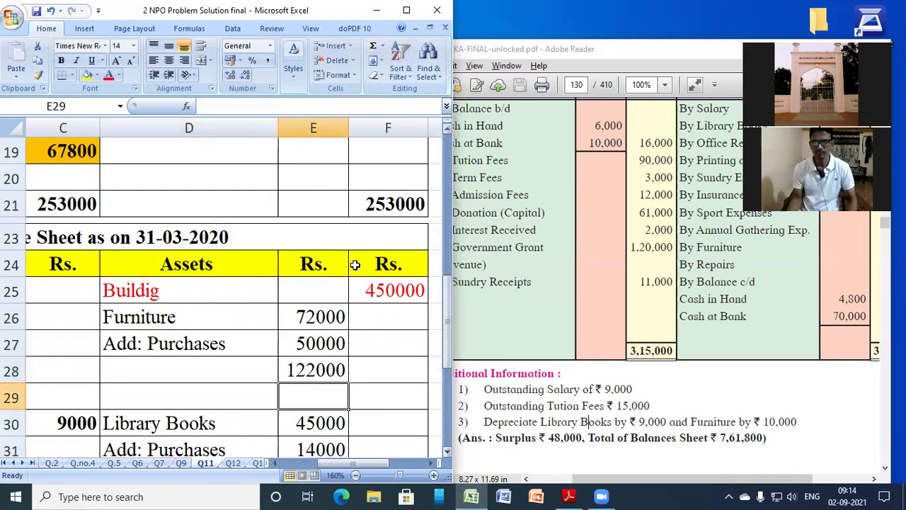
Enter "Less: Dep." in D29 under Furniture, with 10000 in the inner amount column E29.
left_click(181, 394)
type("Less: Dep")
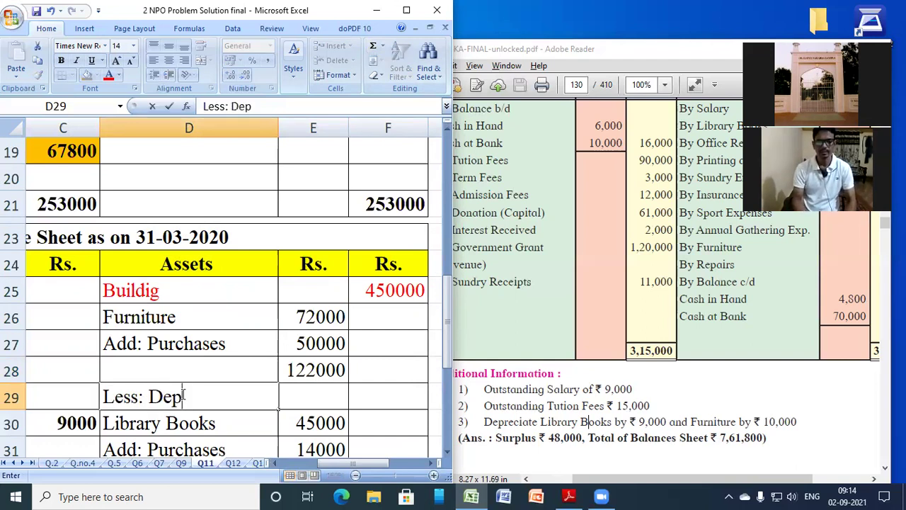
type(".")
key("Tab")
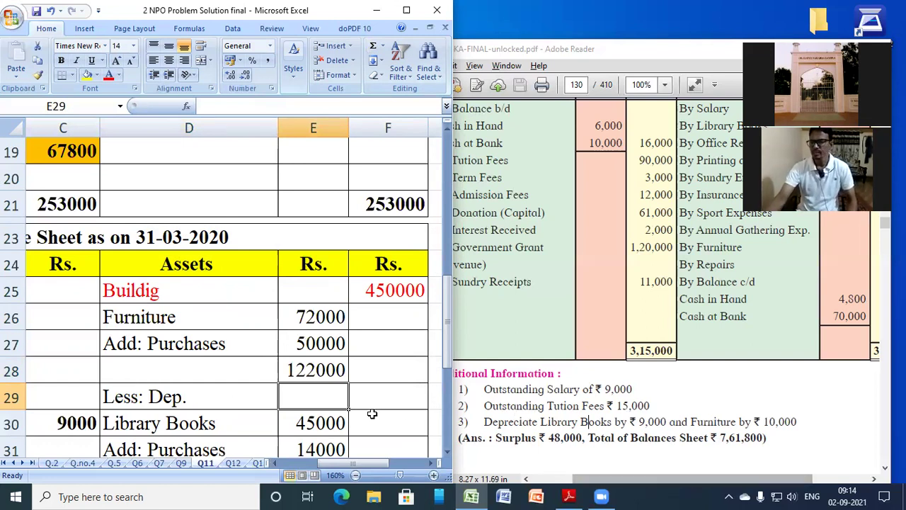
type("10000")
key("Tab")
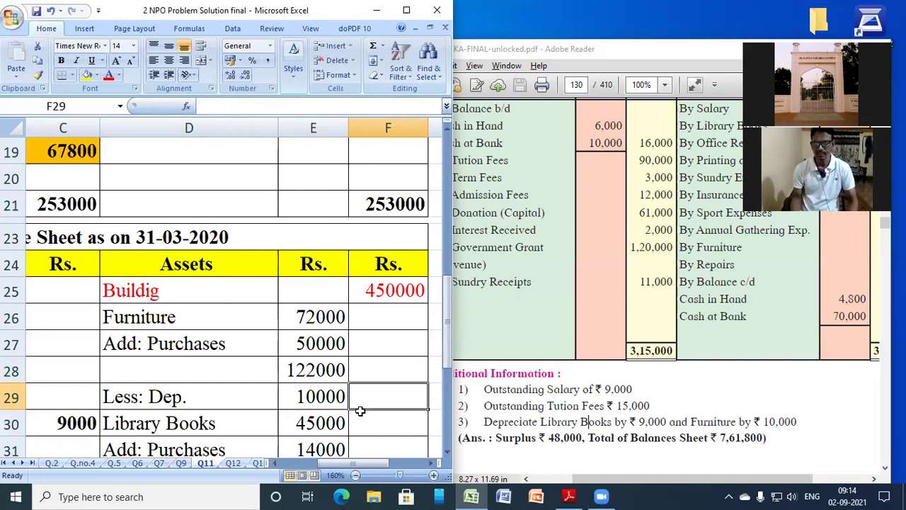
Calculate the furniture's depreciated value in F29 with the formula =+E28-E29.
type("=+")
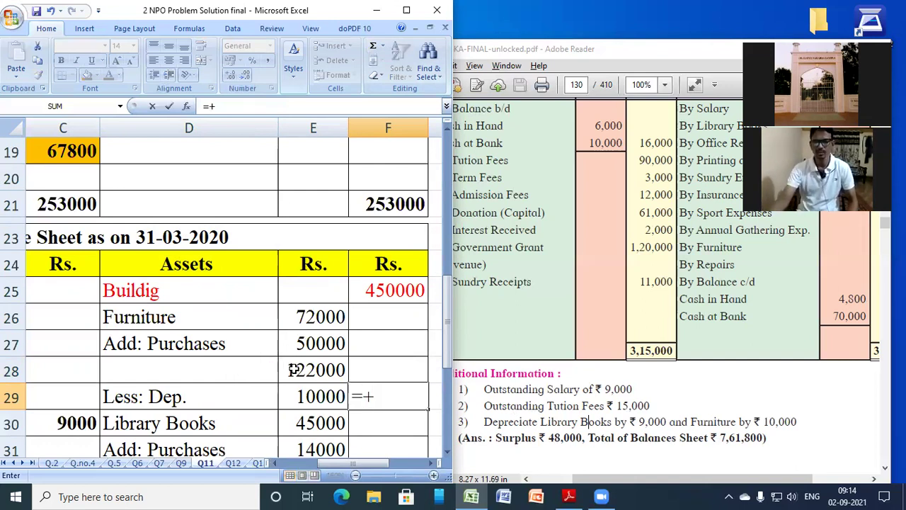
left_click(294, 370)
type("-")
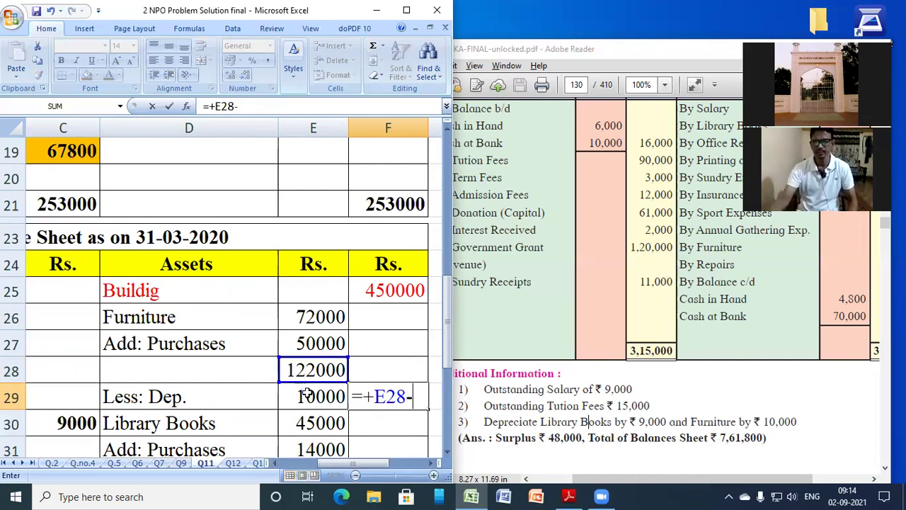
left_click(306, 396)
key("Return")
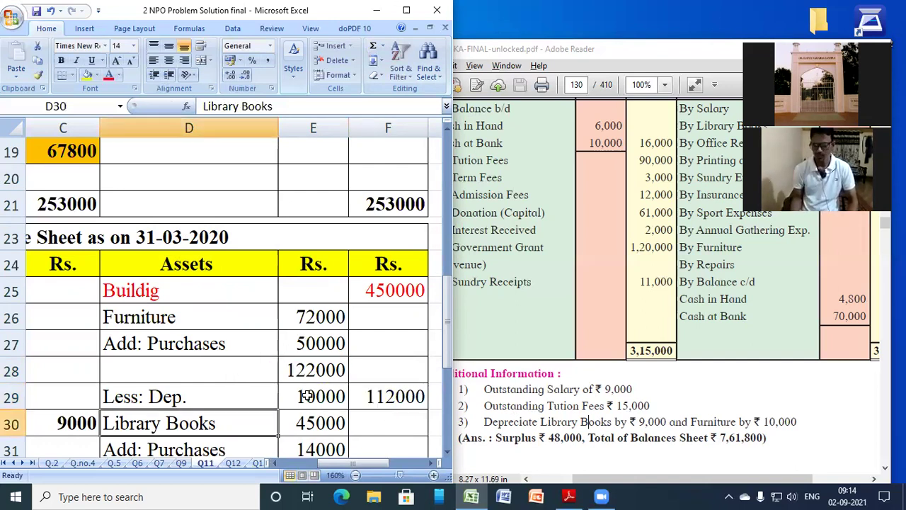
Color the furniture depreciation label and amount in D29:E29 red and copy the two cells.
left_click(391, 396)
left_click_drag(183, 399, 285, 396)
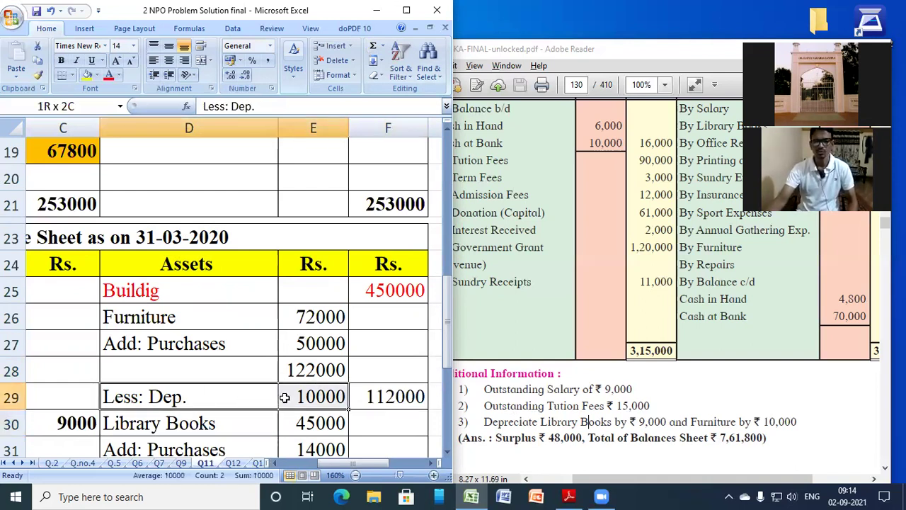
left_click(108, 77)
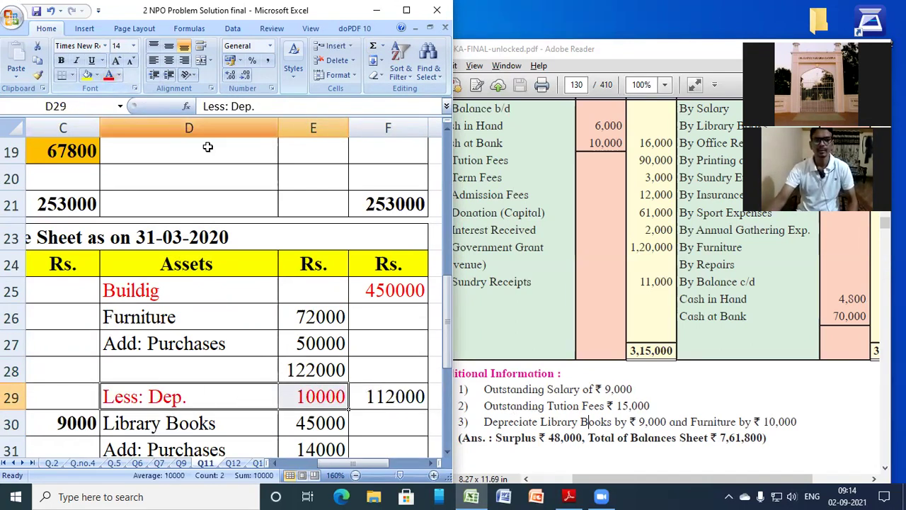
key("ctrl+c")
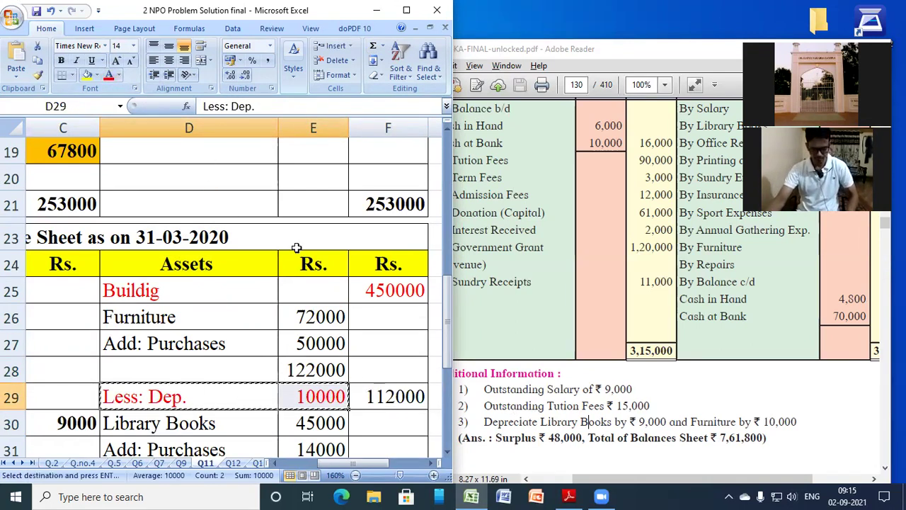
left_click(163, 291)
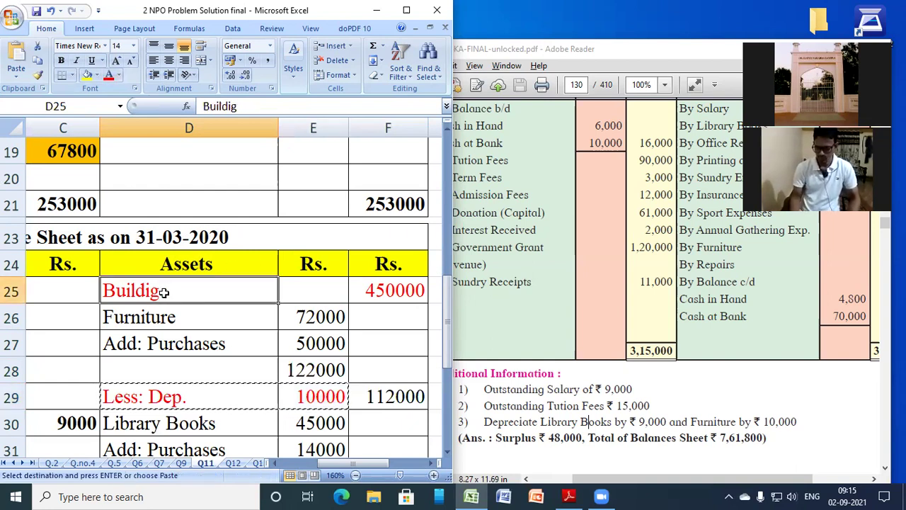
Add "To Dep on Furniture" in A15 of the Income and Expenditure Account, with 10000 in C15.
key("ctrl+Home")
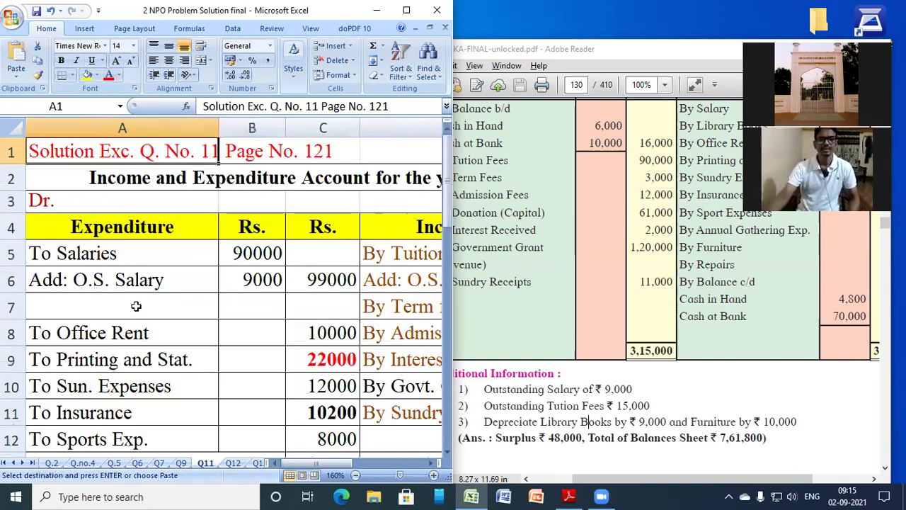
scroll(113, 302, "down", 3)
left_click(75, 287)
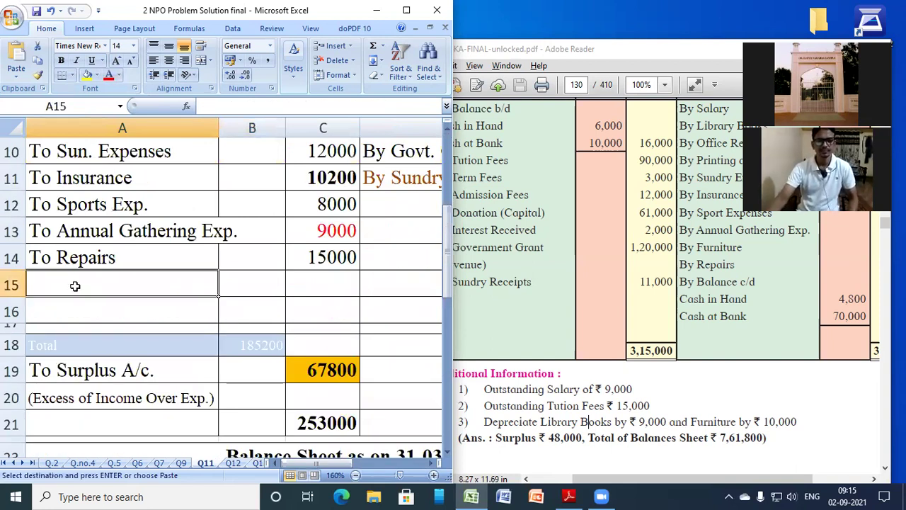
type("To Dep")
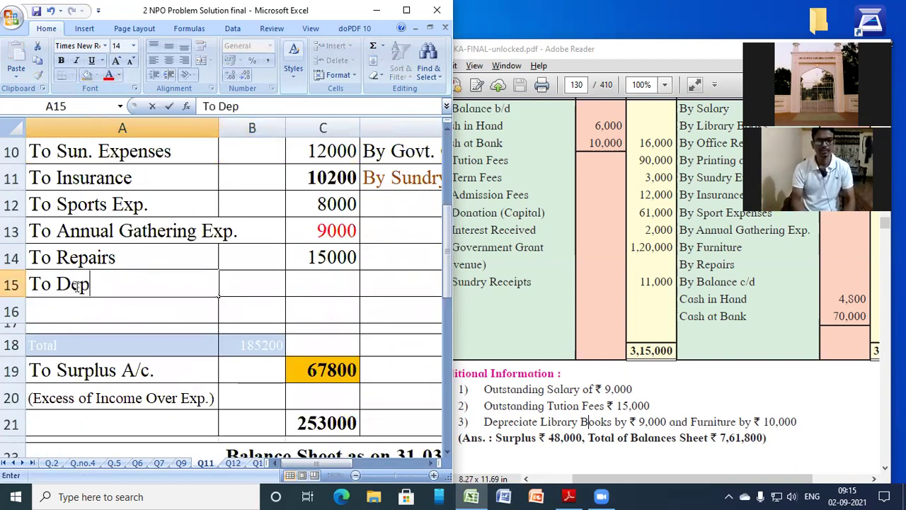
type(" on Furniture")
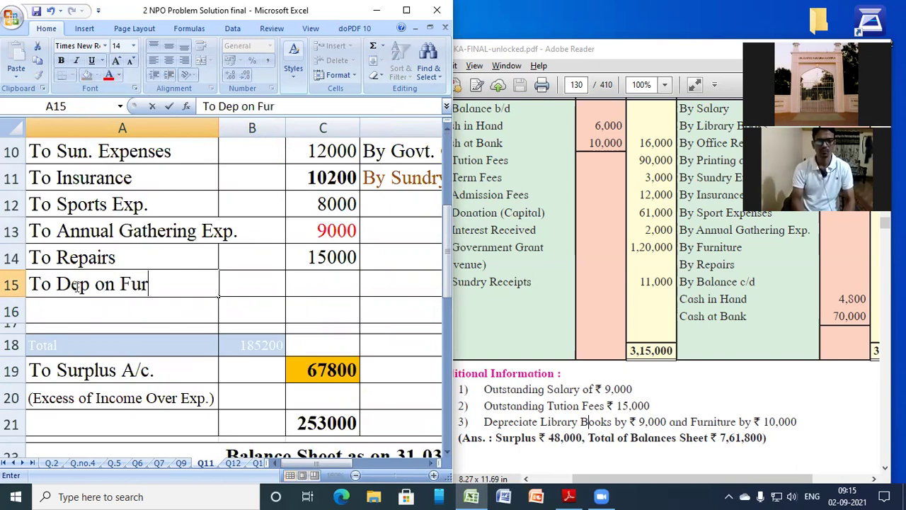
key("Tab")
key("Tab")
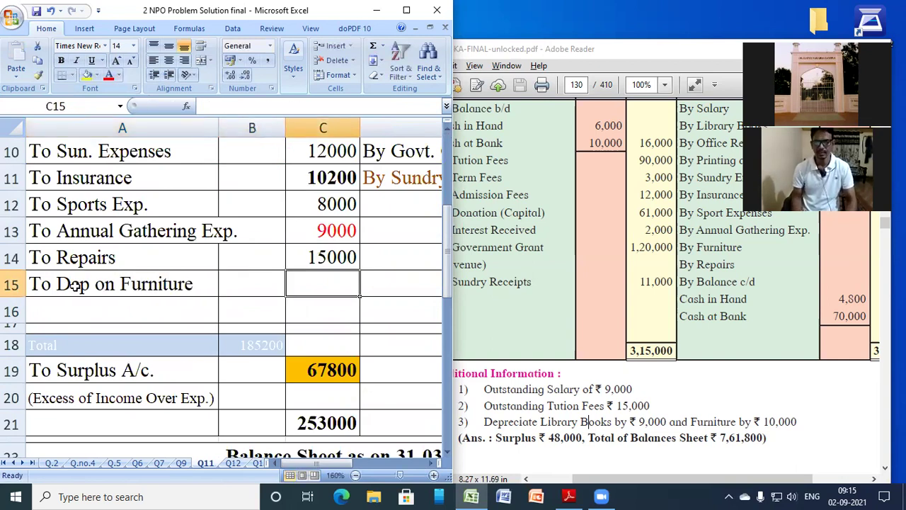
key("Left")
key("Right")
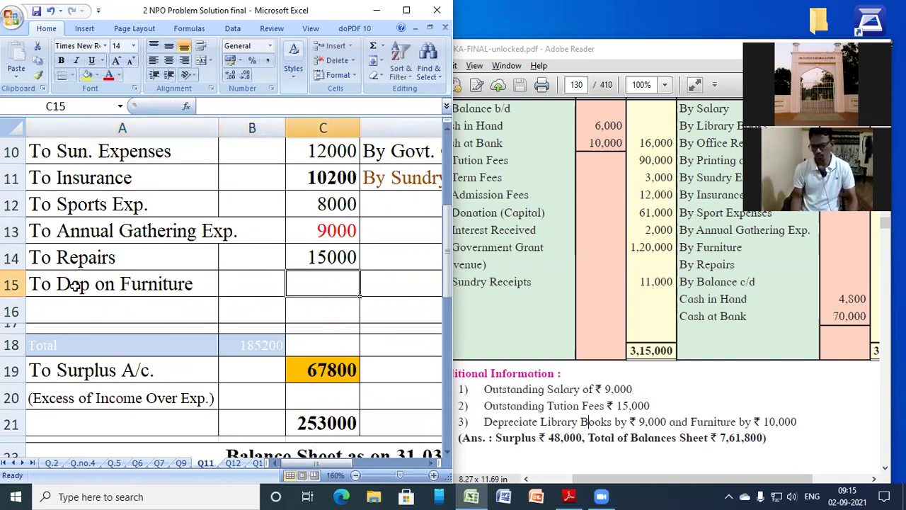
type("10000")
key("Return")
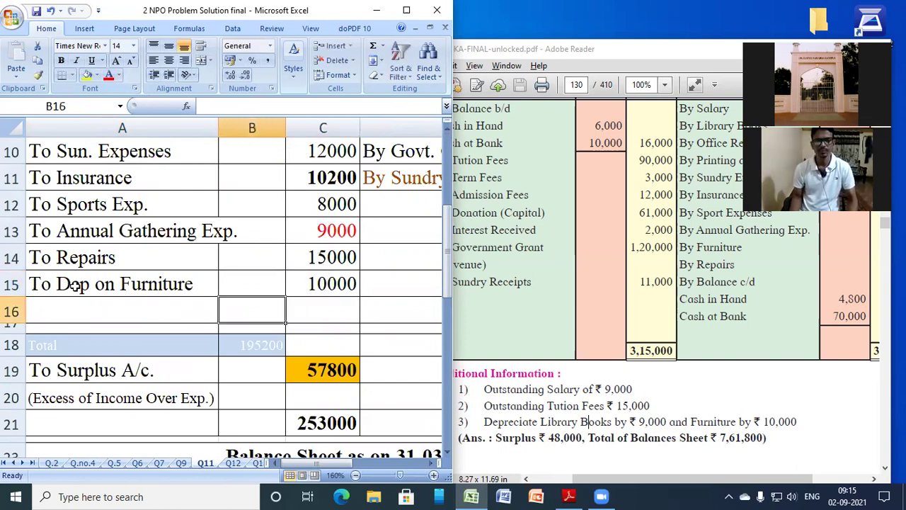
Enter the expenditure label "To Dep. On Lib. Book" in A16, below the furniture depreciation.
key("Left")
type("To ")
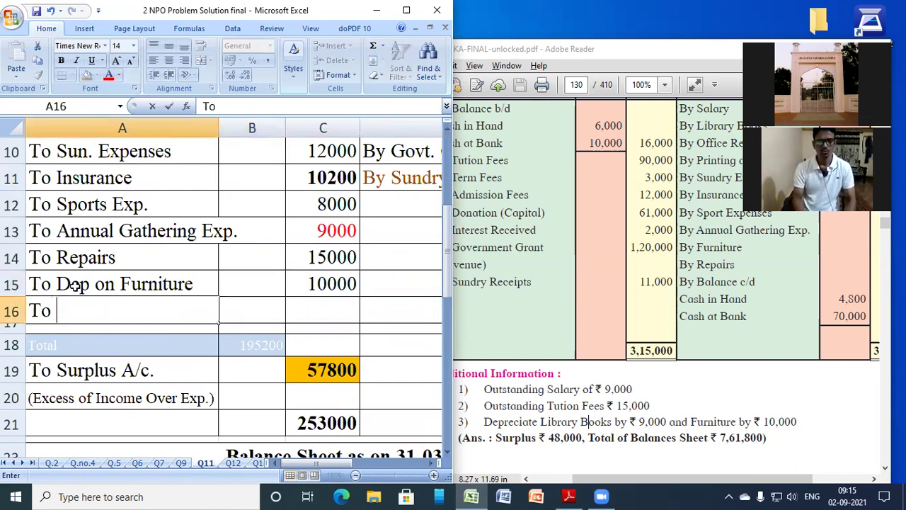
type("Dep. On Lib. Book")
key("Tab")
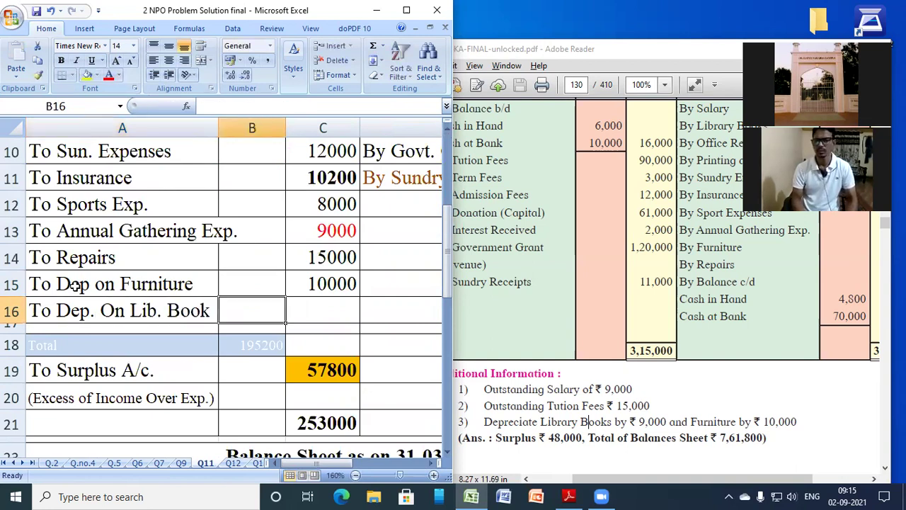
Check the library books depreciation in the Balance Sheet and enter 9000 in C16 beside "To Dep. On Lib. Book".
left_click(377, 341)
scroll(377, 325, "down", 2)
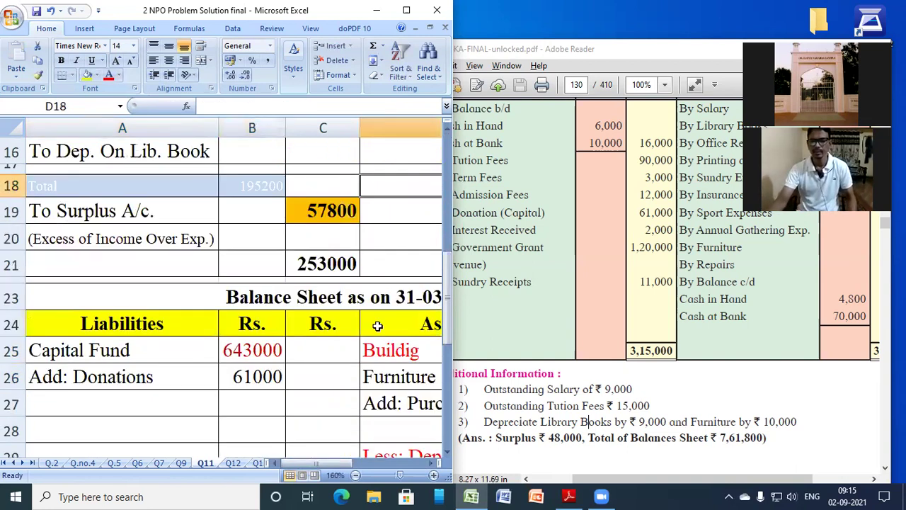
scroll(377, 325, "down", 2)
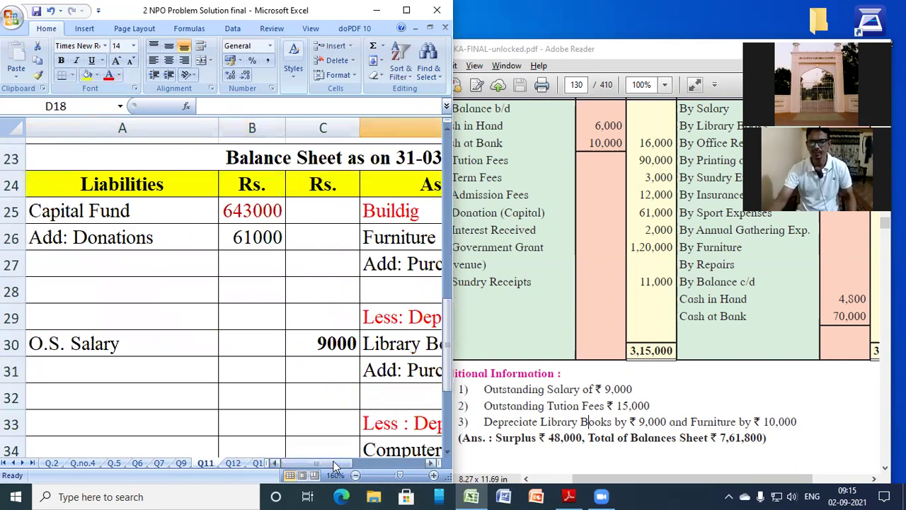
left_click_drag(335, 466, 343, 461)
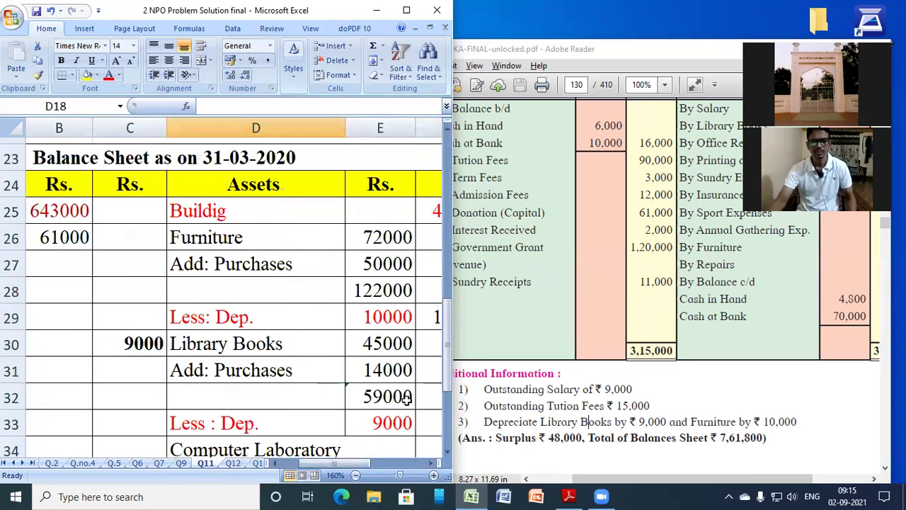
left_click(389, 424)
scroll(287, 400, "up", 3)
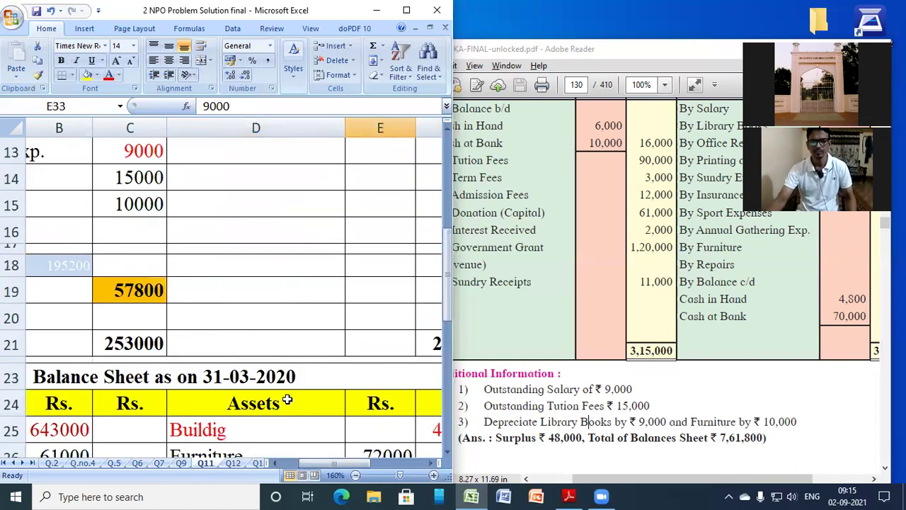
scroll(287, 400, "up", 2)
left_click(141, 359)
key("Left")
key("Left")
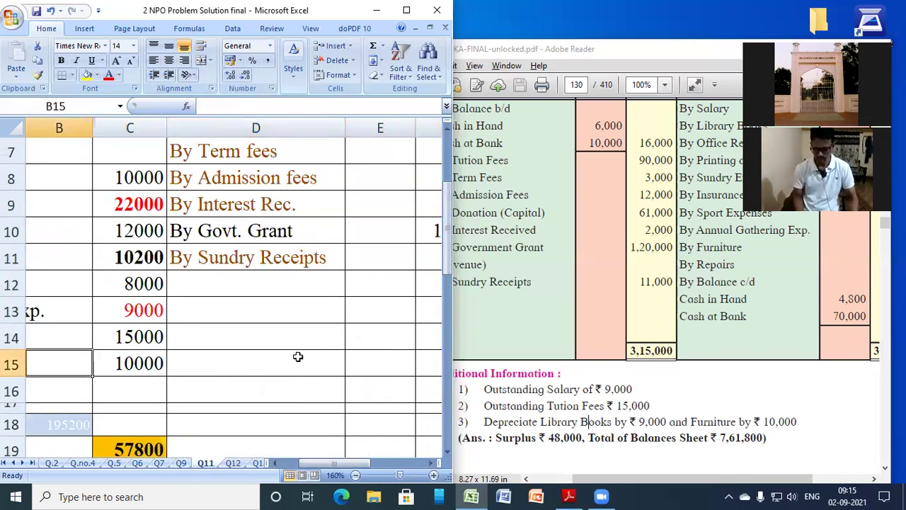
key("Down")
key("Right")
key("Right")
type("9000")
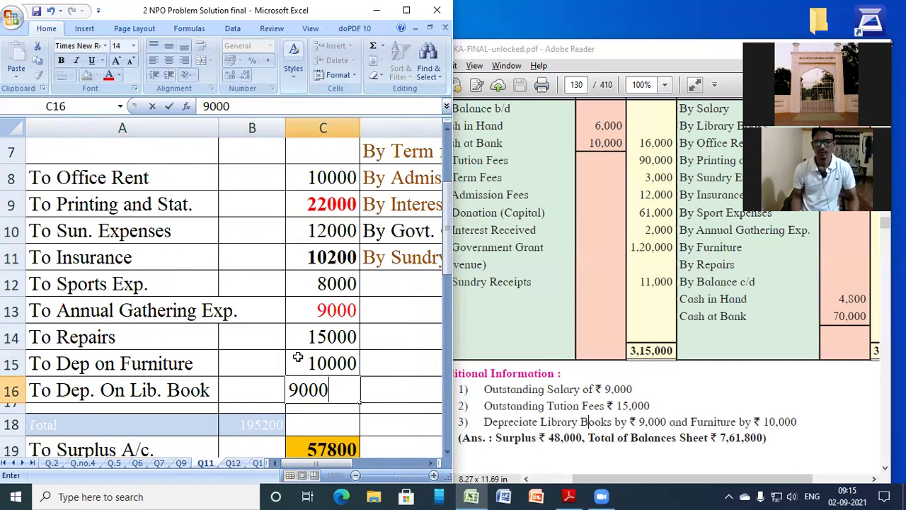
key("Return")
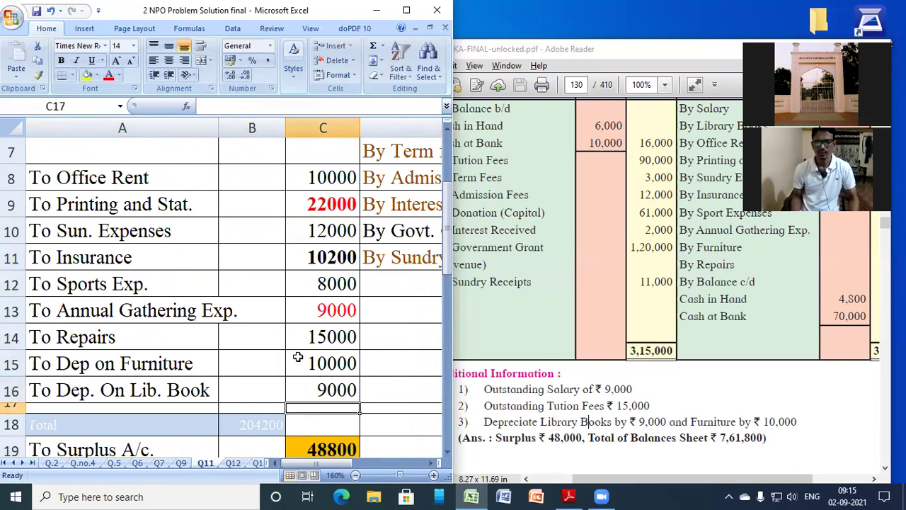
Inspect which cells the income total formula in F21 adds up, leaving the formula as it is.
scroll(425, 327, "down", 1)
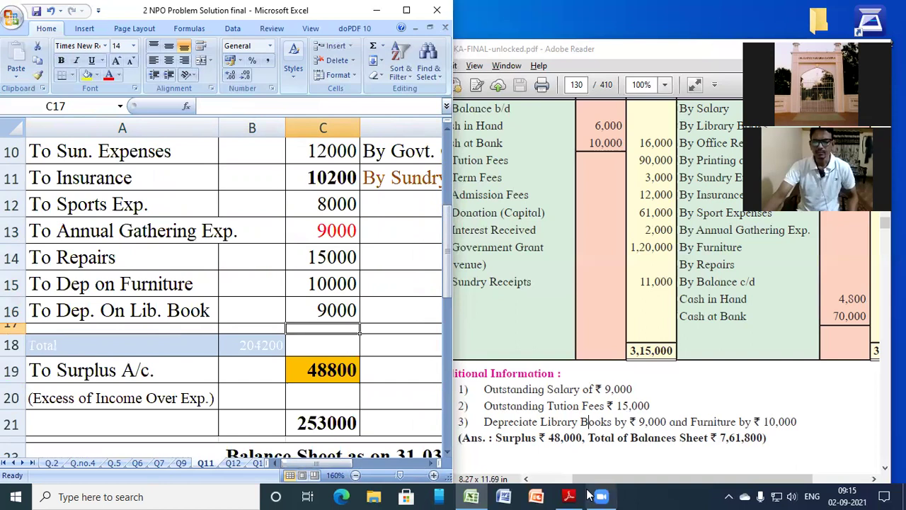
left_click_drag(349, 464, 374, 470)
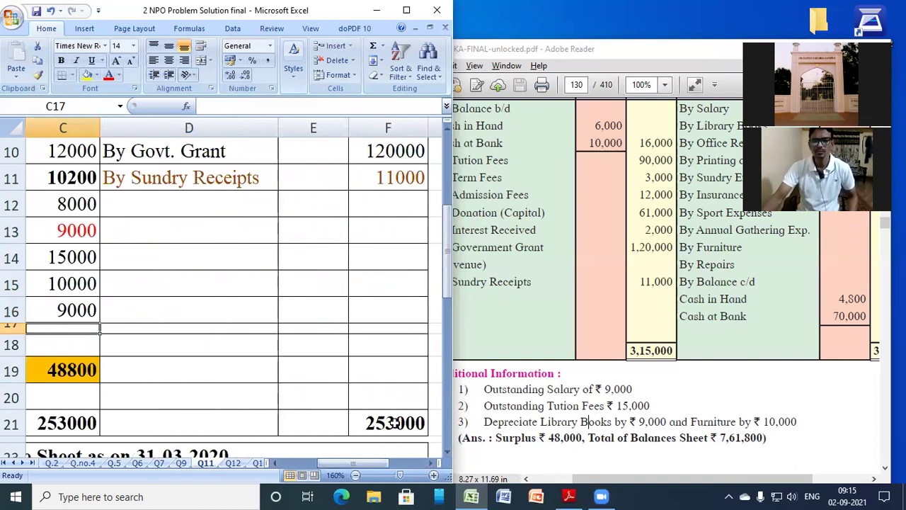
double_click(395, 423)
scroll(396, 411, "up", 3)
scroll(400, 409, "down", 2)
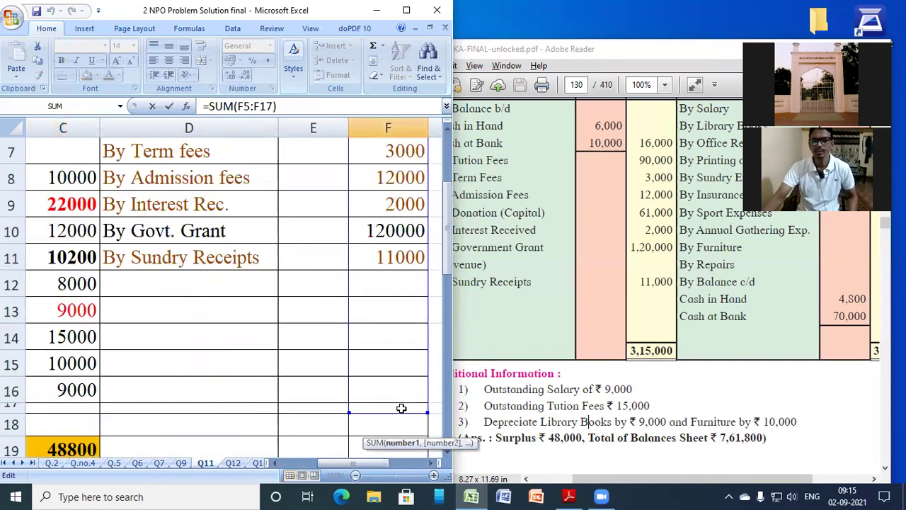
scroll(393, 385, "down", 1)
key("Return")
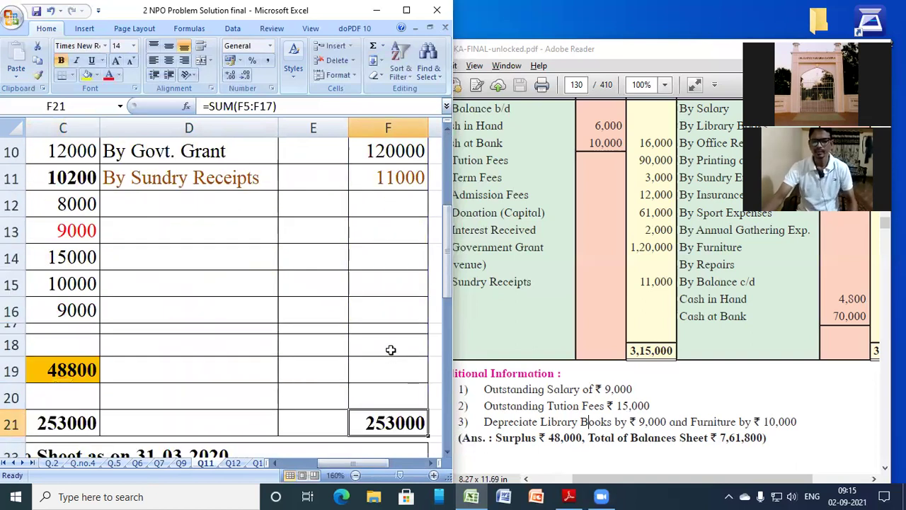
Maximize the workbook window and go through the Income and Expenditure Account from its heading to the surplus rows.
scroll(390, 347, "down", 2)
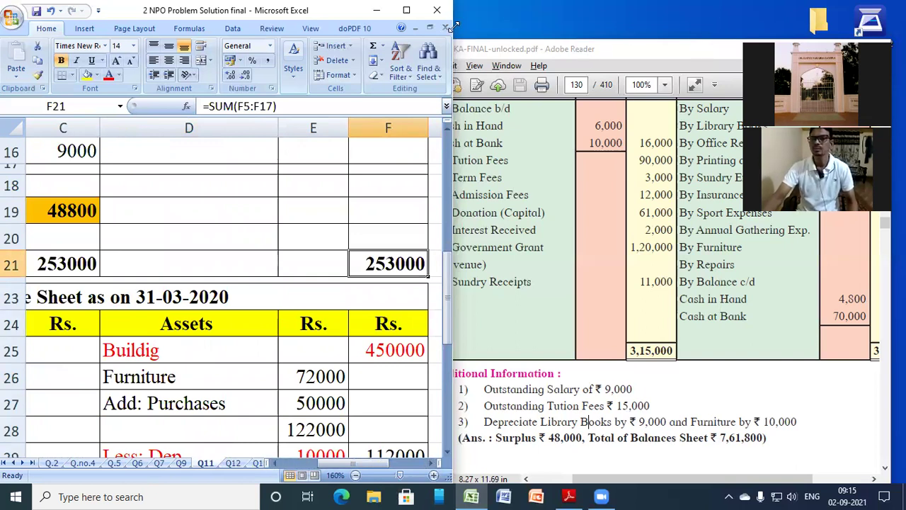
left_click(406, 10)
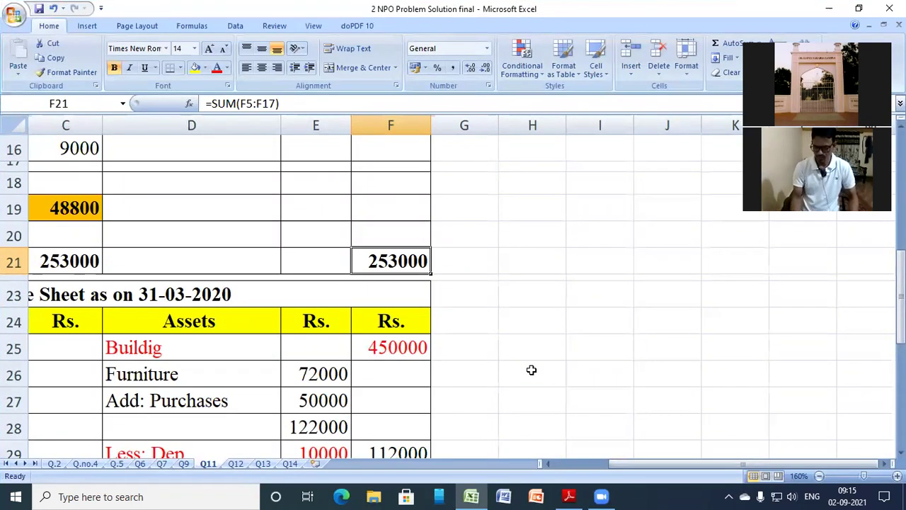
key("ctrl+Home")
scroll(347, 213, "down", 1)
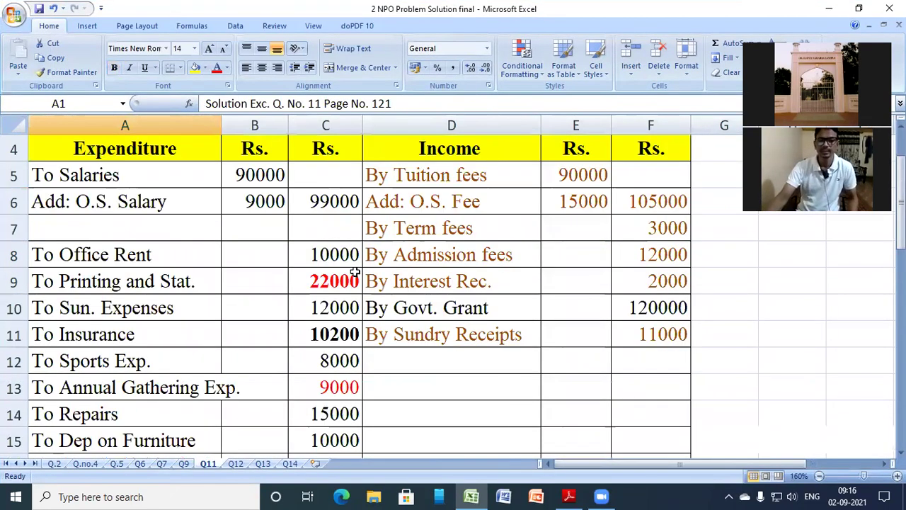
scroll(404, 298, "down", 1)
scroll(404, 264, "down", 2)
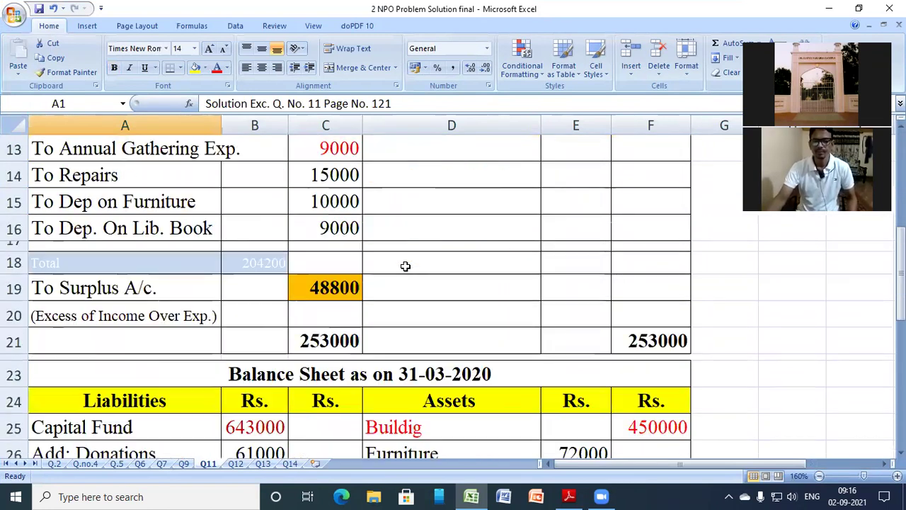
Switch to Adobe Reader, highlight the surplus figure in exercise 11's printed answer, and return to Excel.
left_click(570, 496)
scroll(549, 426, "down", 1)
left_click_drag(548, 405, 580, 405)
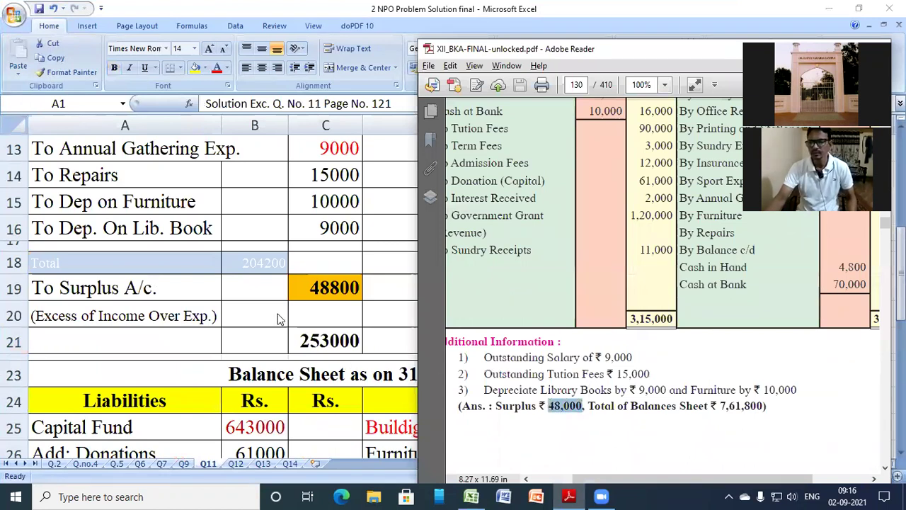
key("alt+Tab")
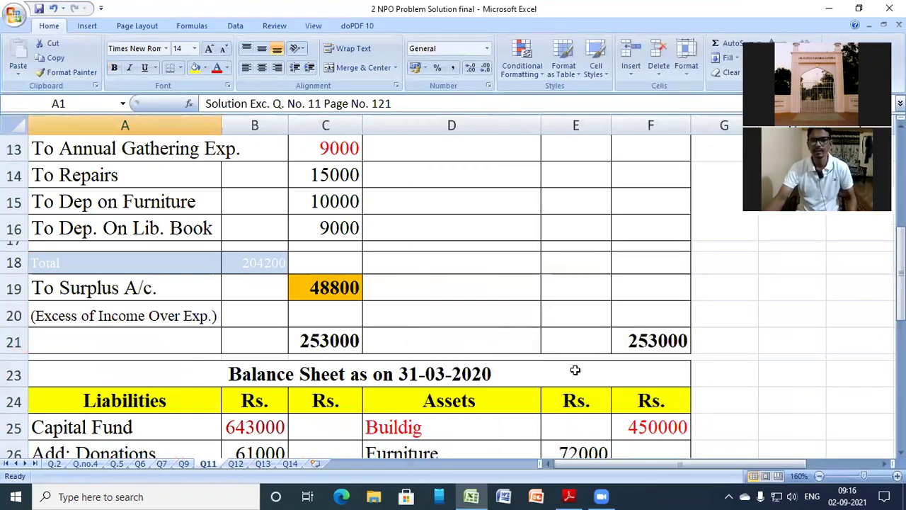
Inspect the surplus formula in C19 without changing it.
left_click(337, 342)
double_click(331, 287)
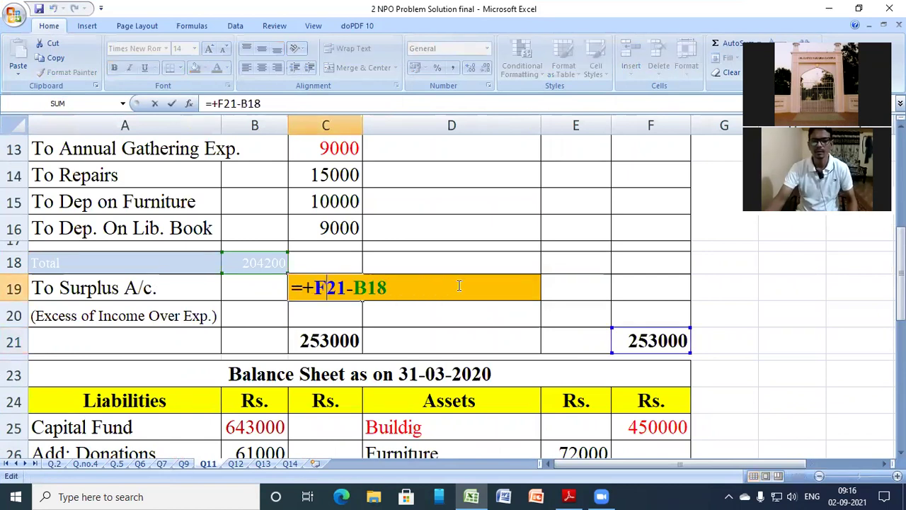
key("Escape")
Examine the range covered by the expenditure total formula in B18 against the account's expenditure entries.
scroll(441, 276, "up", 3)
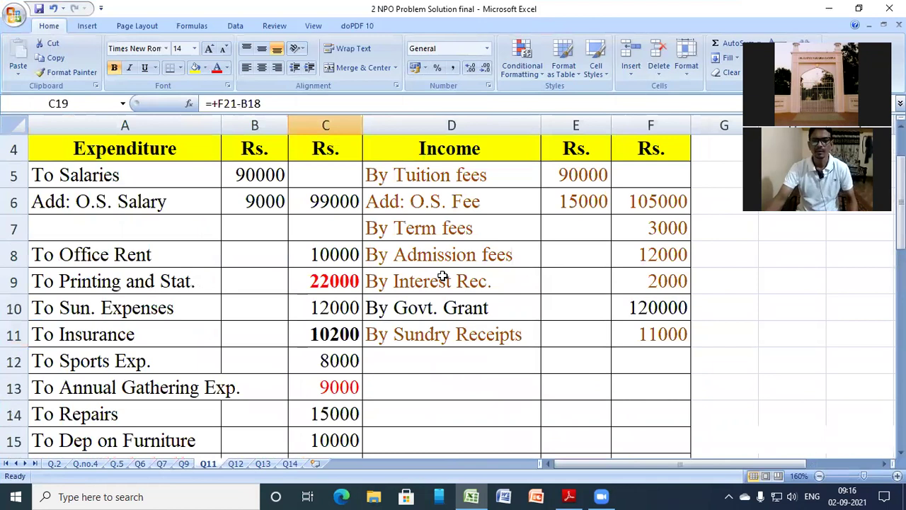
scroll(299, 341, "down", 2)
double_click(273, 345)
scroll(514, 313, "up", 3)
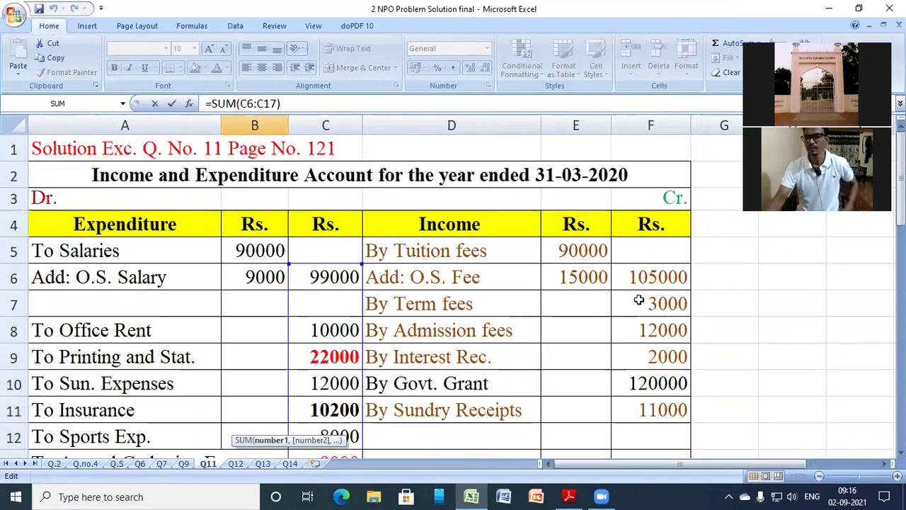
scroll(637, 300, "down", 1)
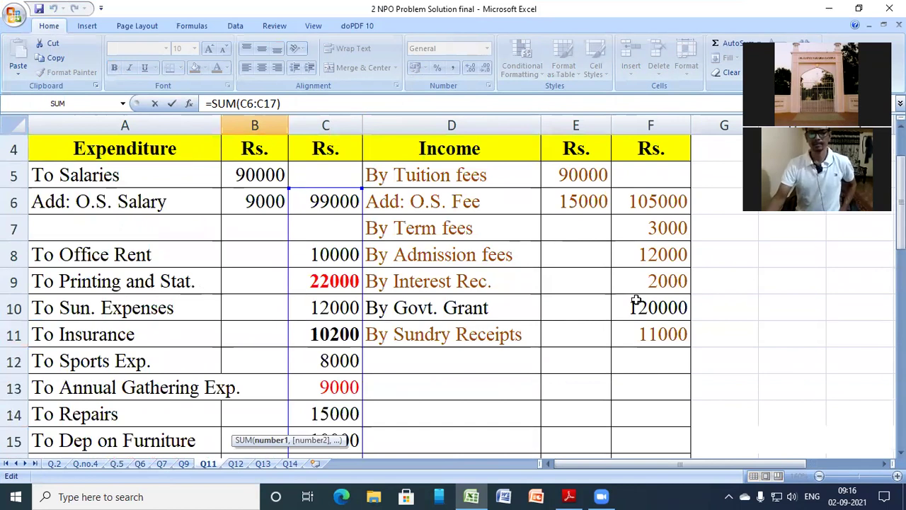
scroll(637, 299, "down", 2)
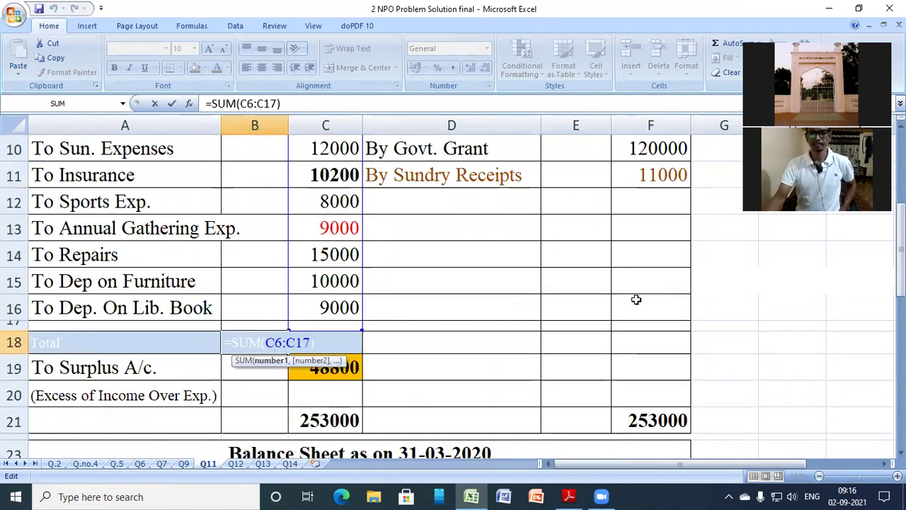
left_click(581, 300)
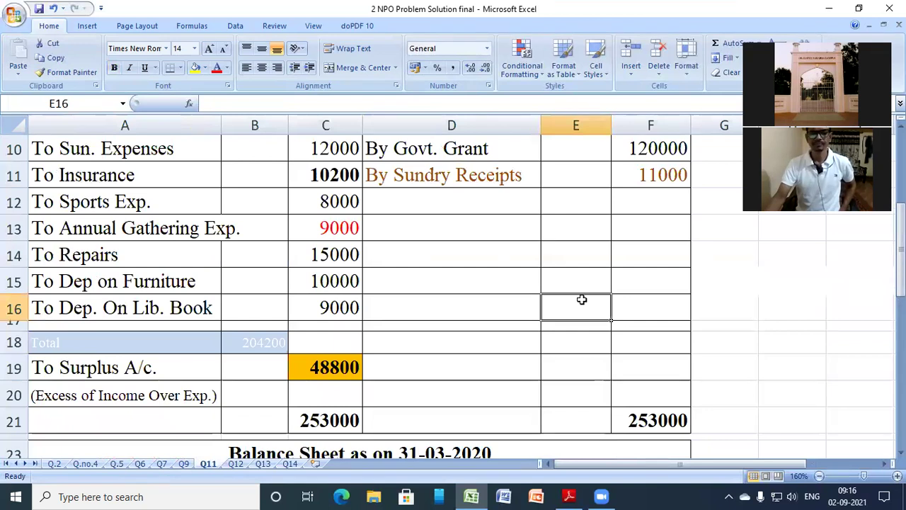
Add "Add: Surplus" in A27 of the Balance Sheet's liabilities, with 48800 in B27.
scroll(581, 300, "down", 1)
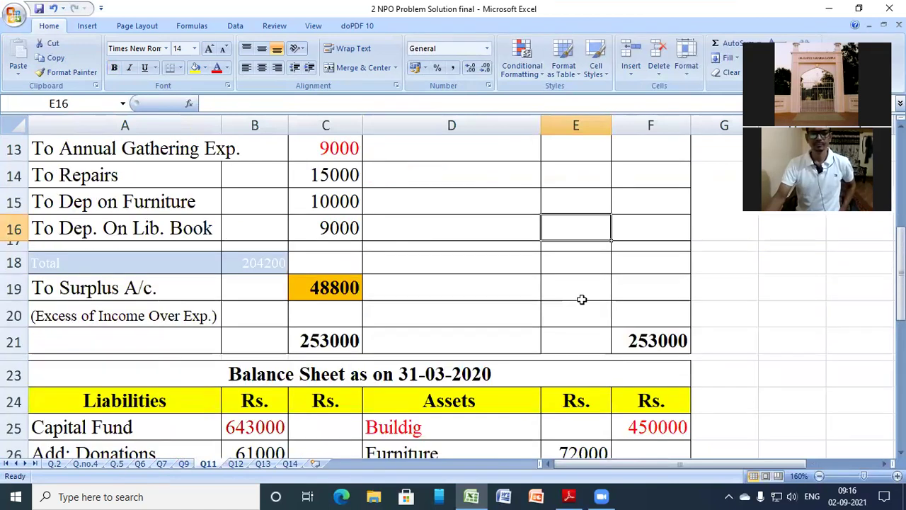
left_click(402, 288)
scroll(495, 331, "down", 1)
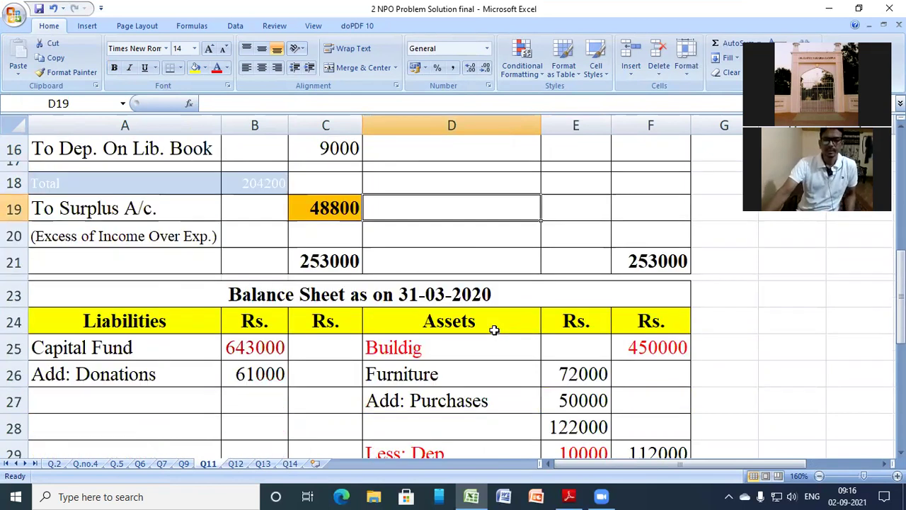
left_click(161, 398)
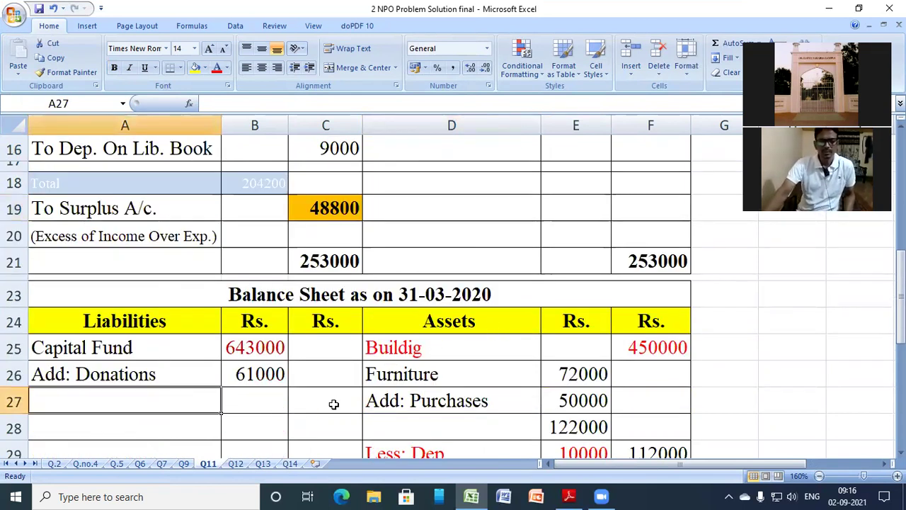
type("Add: ")
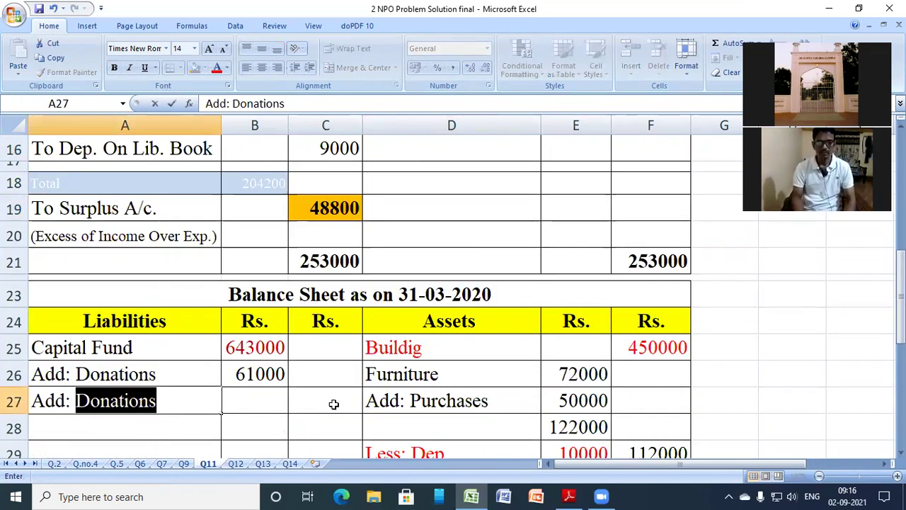
type("Surplus")
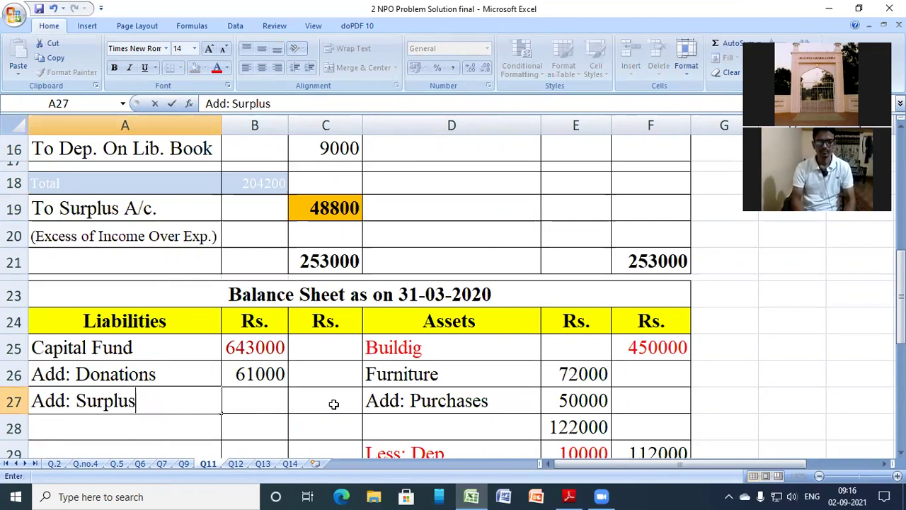
key("Tab")
type("48")
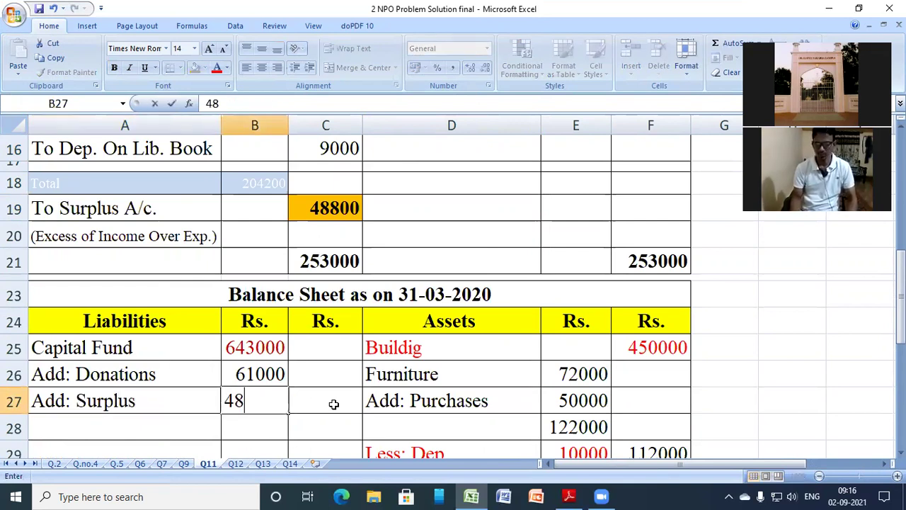
type("800")
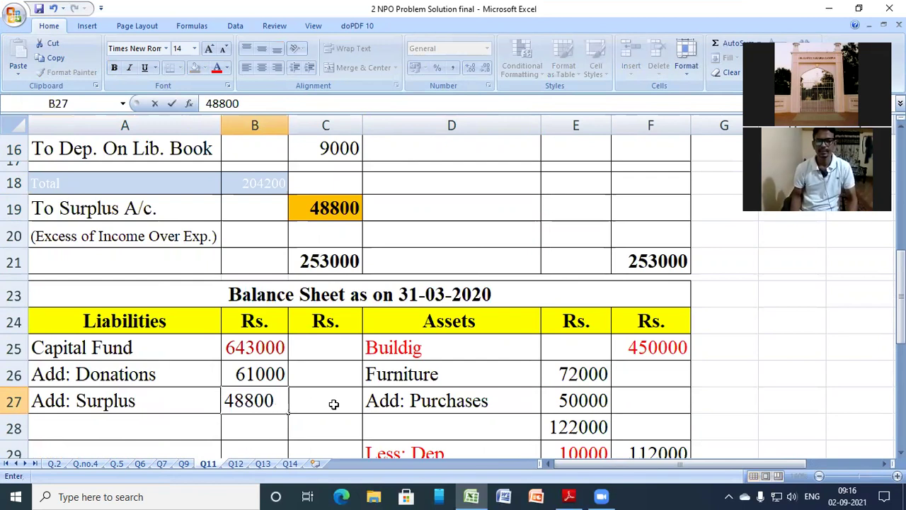
key("Tab")
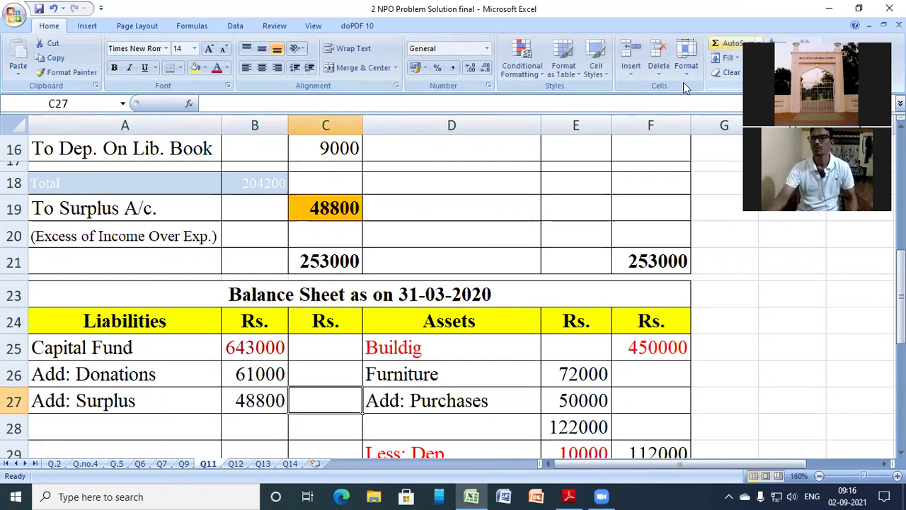
Total the capital fund, donations and surplus in C27 with the formula =SUM(B25:B27).
left_click(715, 43)
left_click_drag(258, 347, 260, 398)
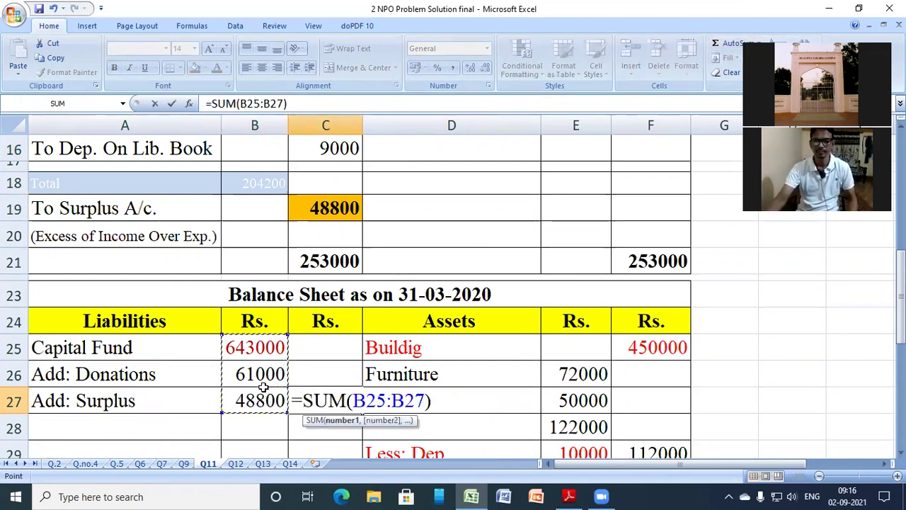
key("Return")
Examine the range covered by the assets total formula in F40 against the Balance Sheet's asset entries.
scroll(461, 364, "down", 4)
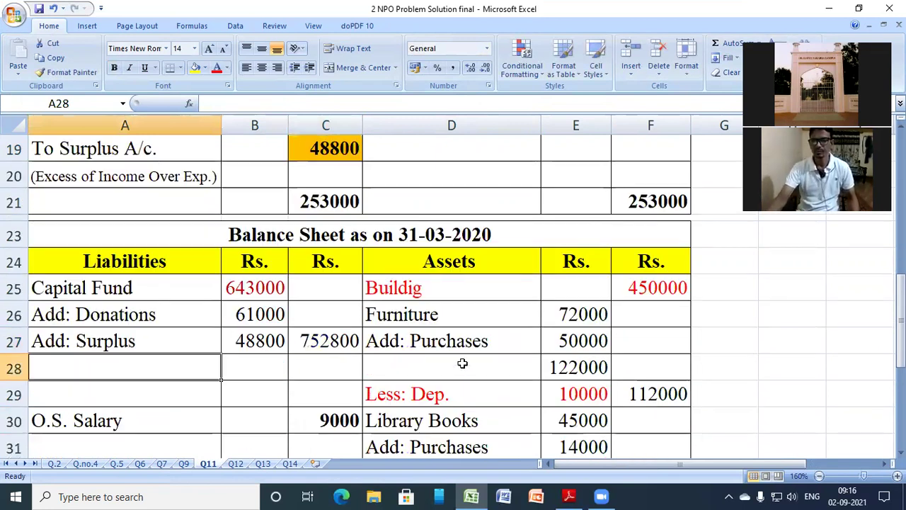
scroll(484, 366, "down", 2)
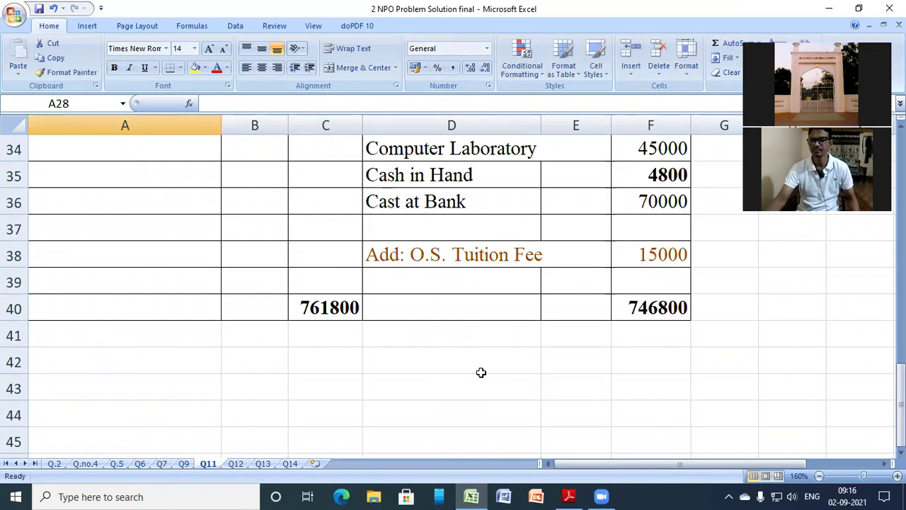
double_click(650, 310)
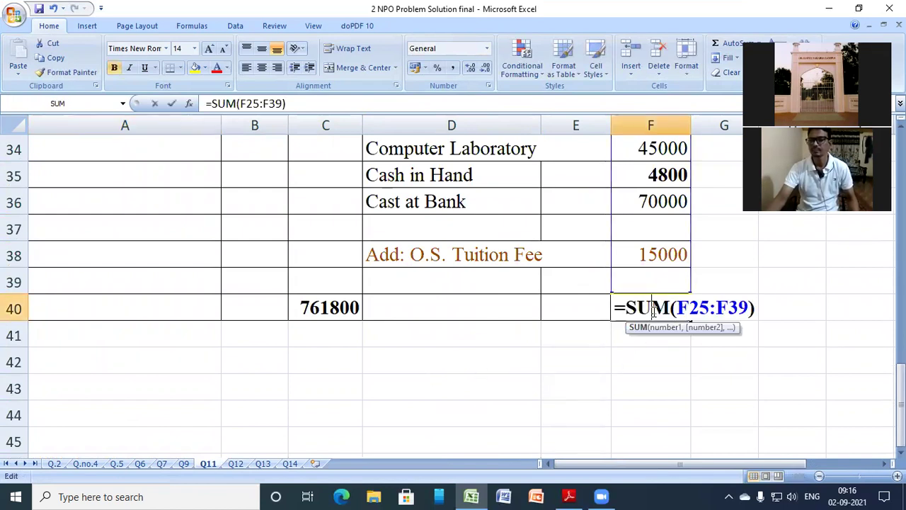
scroll(781, 328, "up", 5)
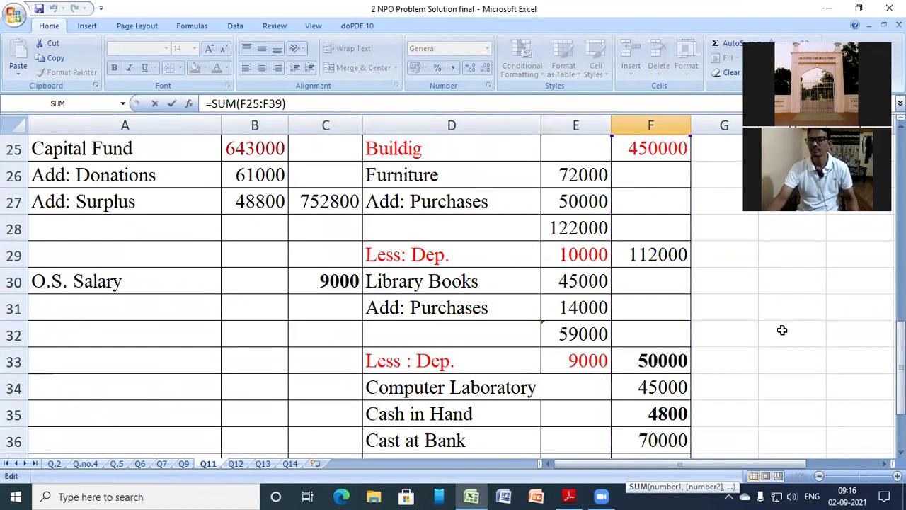
scroll(782, 332, "down", 3)
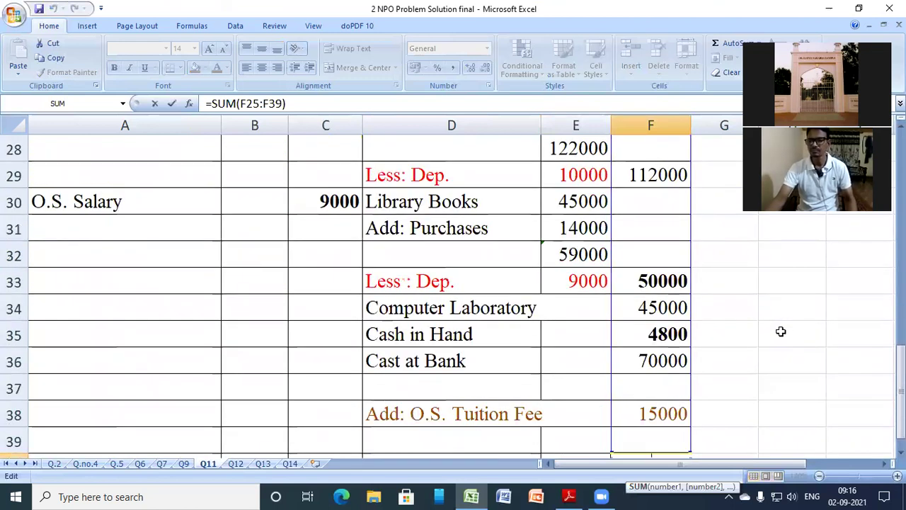
key("Return")
Examine the range covered by the liabilities total formula in C40 against the Balance Sheet's liability entries.
scroll(313, 287, "up", 2)
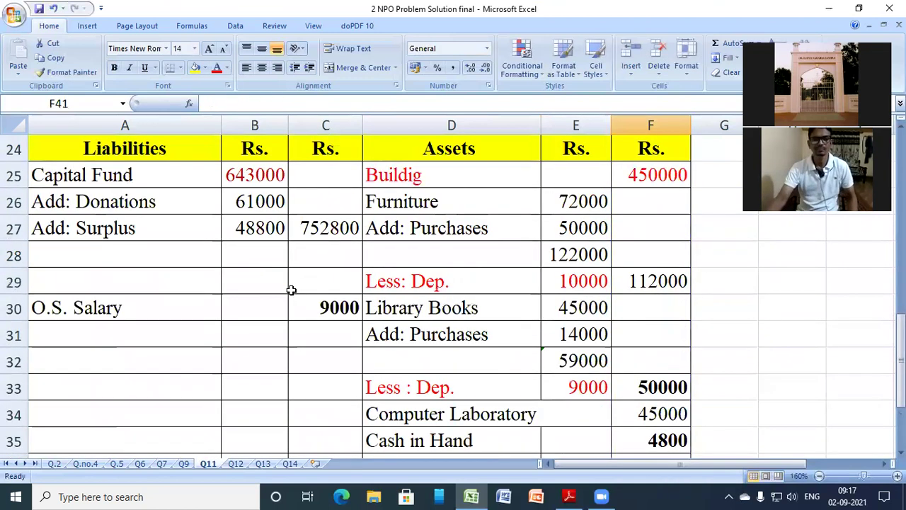
scroll(330, 315, "down", 3)
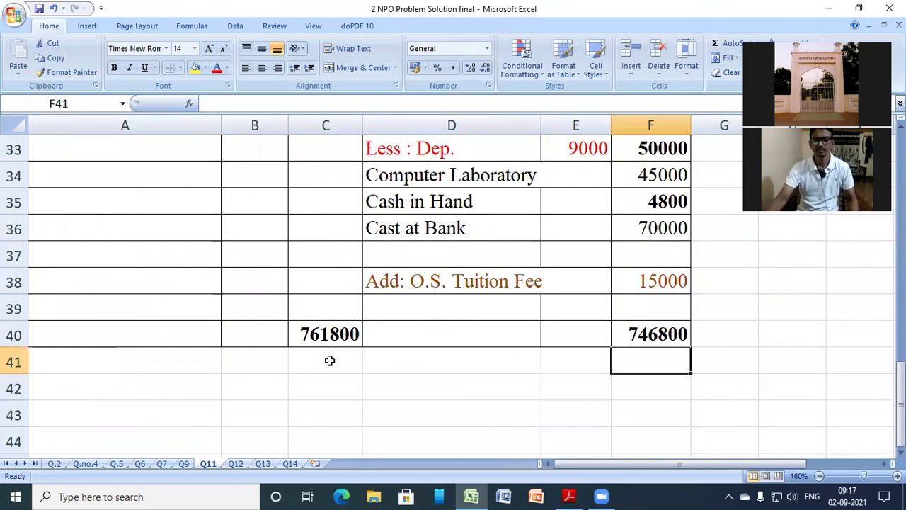
double_click(328, 333)
scroll(397, 340, "up", 3)
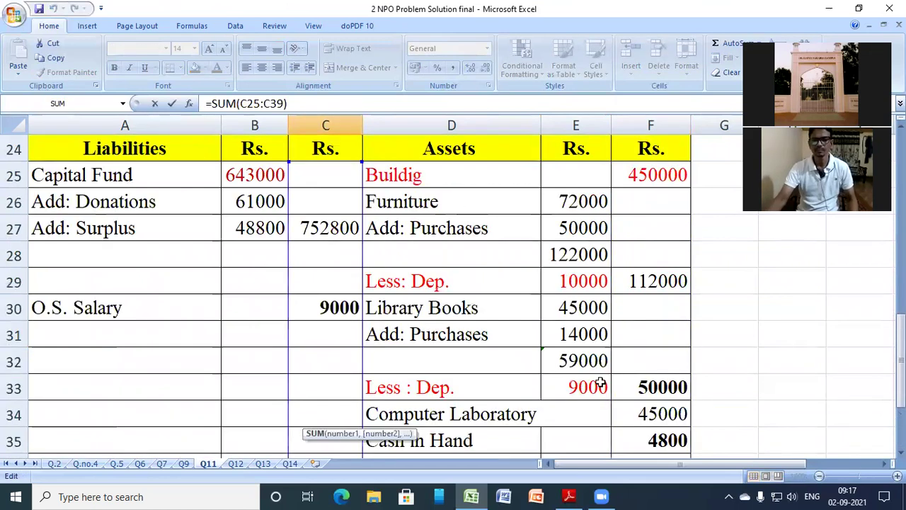
left_click(737, 336)
scroll(724, 340, "down", 4)
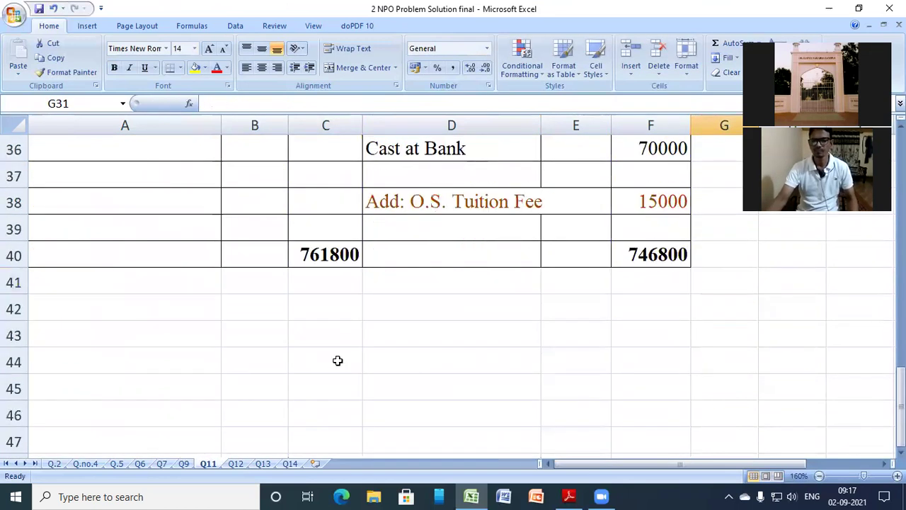
left_click(377, 318)
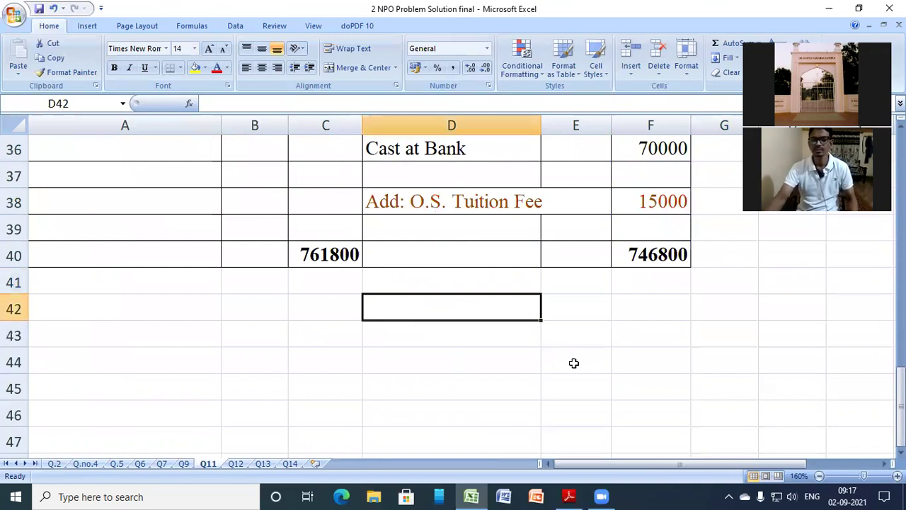
Switch to the textbook PDF in Adobe Reader and look up the Computer Laboratory amount in the opening Balance Sheet.
scroll(585, 354, "up", 2)
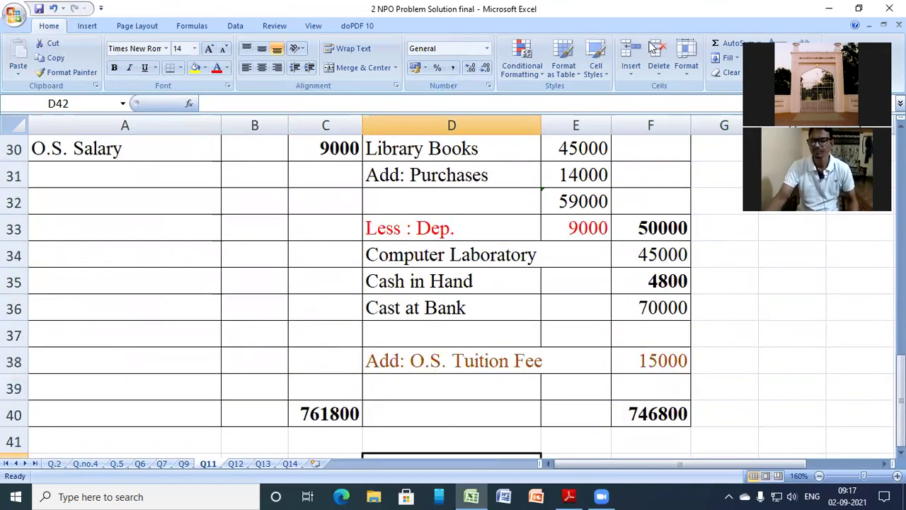
key("alt+Tab")
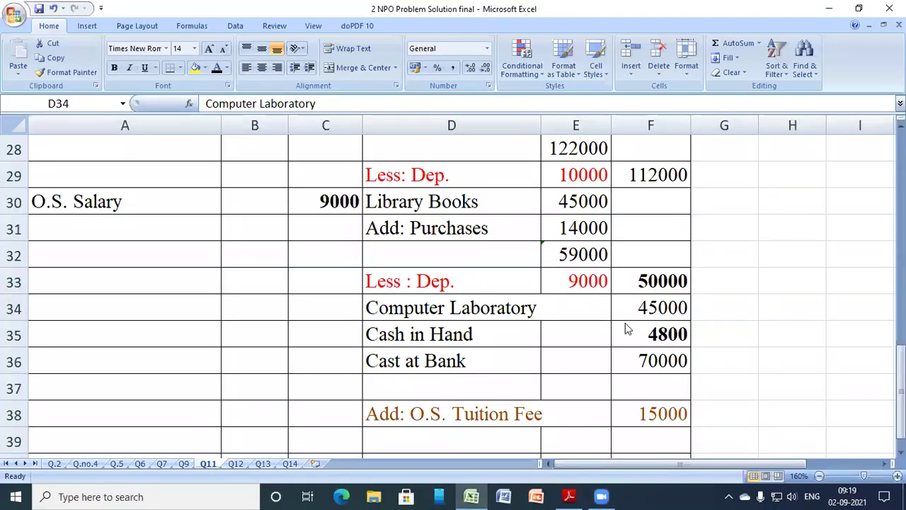
left_click(571, 496)
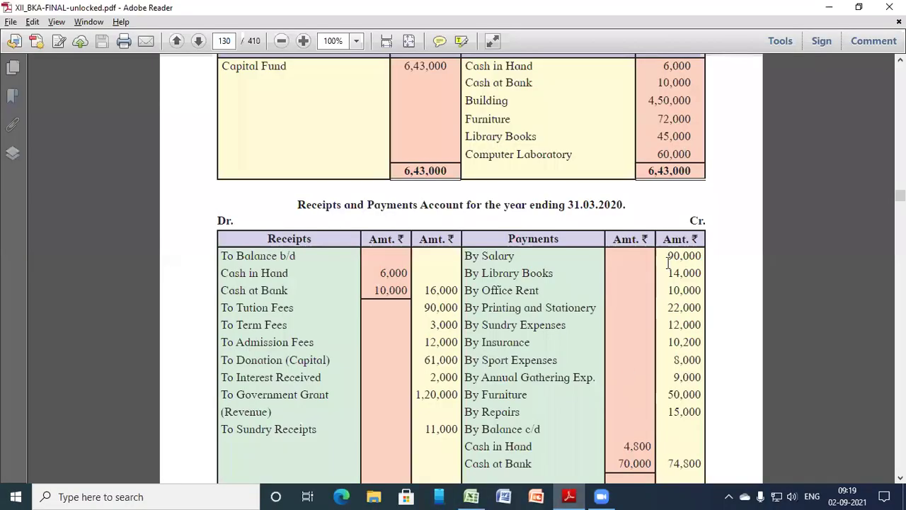
scroll(677, 196, "up", 3)
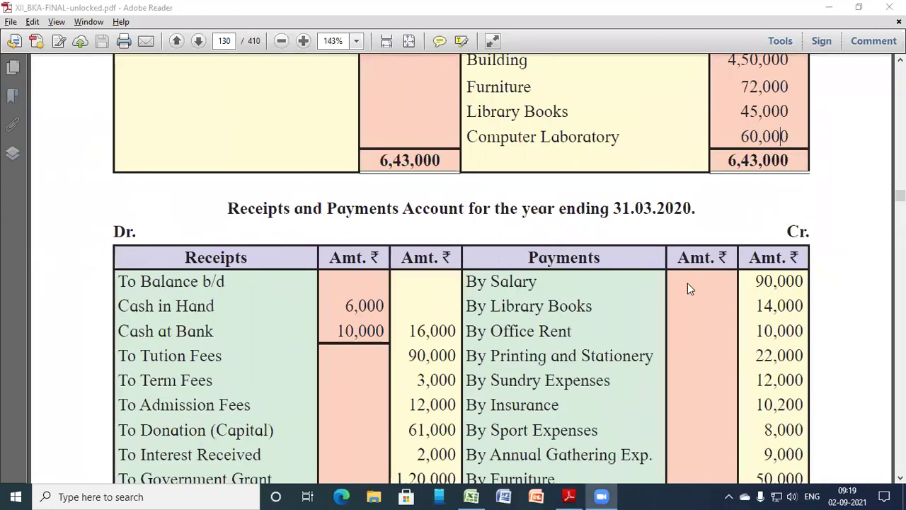
Return to the Excel workbook, set the Computer Laboratory amount in F34 to 60000, and compare the totals in C40 and F40.
left_click(471, 496)
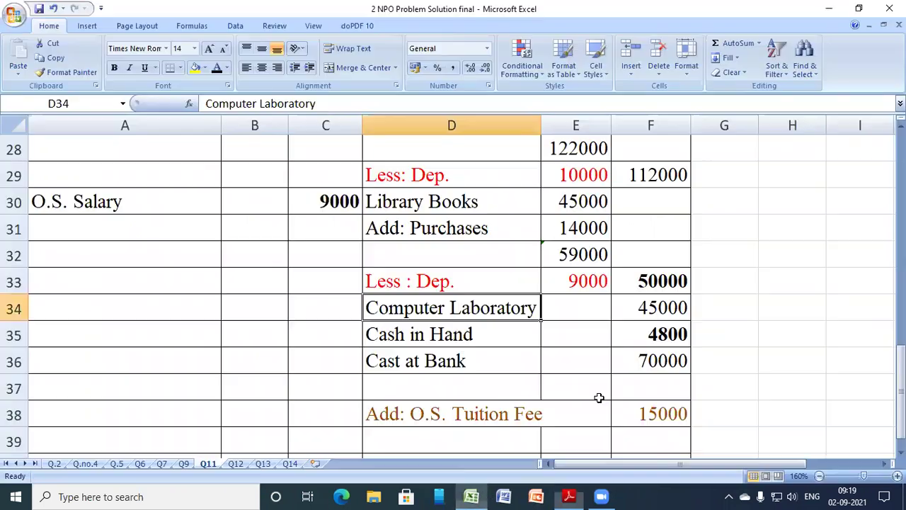
left_click(648, 307)
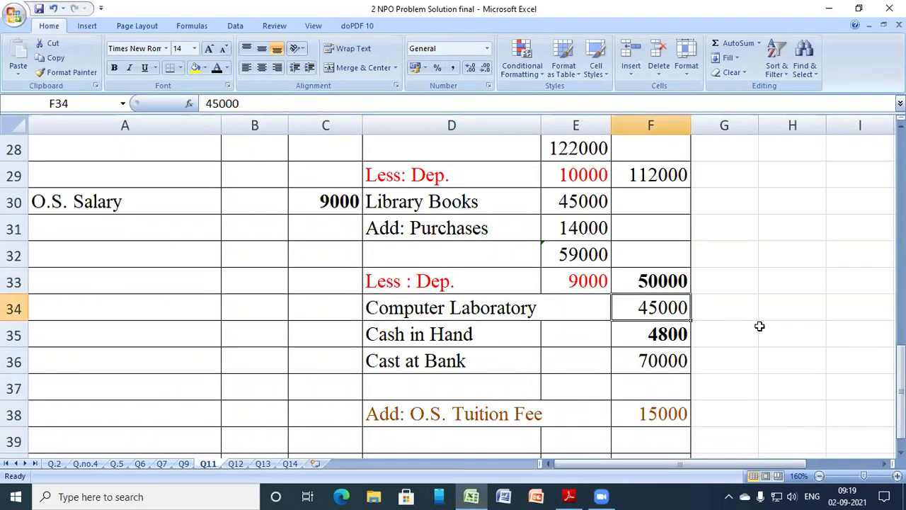
type("60000")
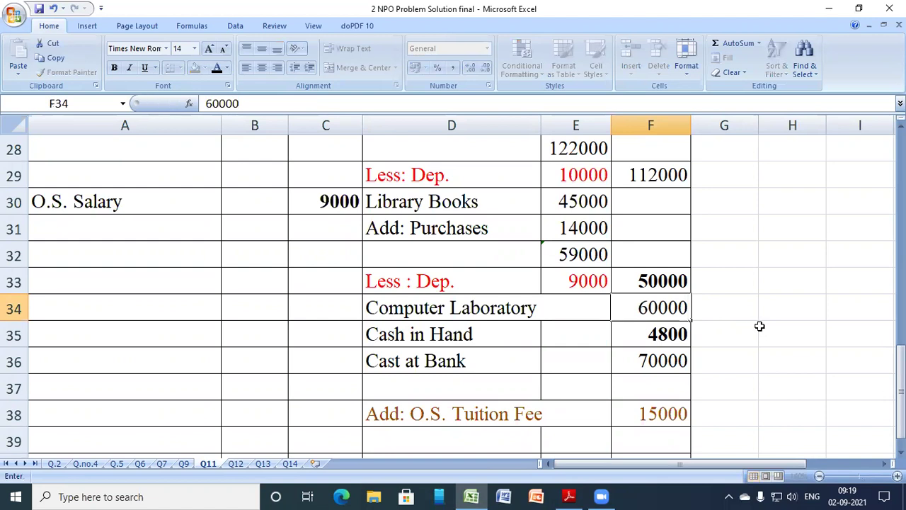
key("Return")
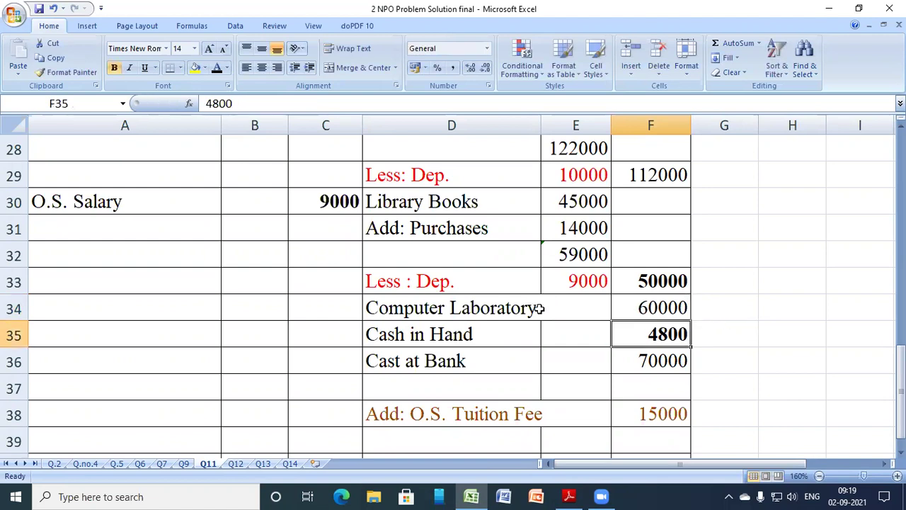
scroll(630, 305, "down", 3)
left_click_drag(330, 227, 622, 225)
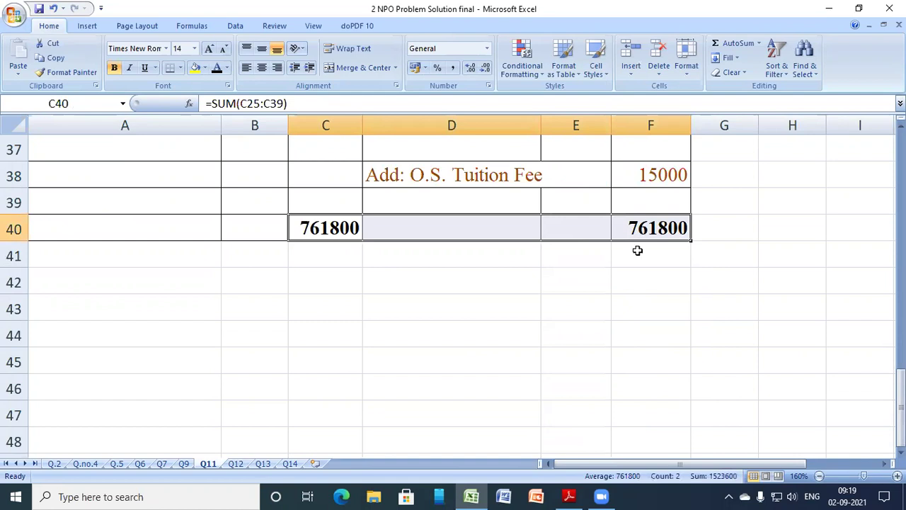
Change the font colour to black for expenditure amounts C9:C13 and income entries D5:F11 in the Income and Expenditure Account.
scroll(637, 252, "up", 3)
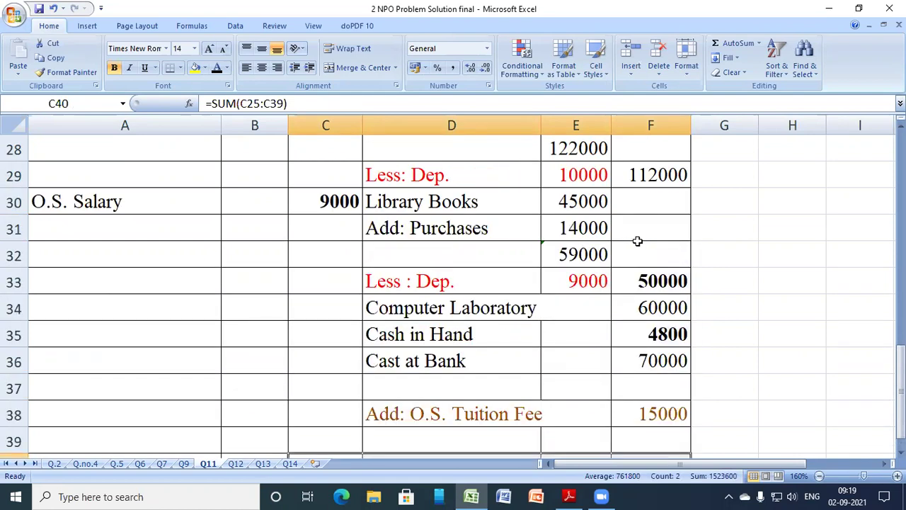
scroll(577, 258, "up", 9)
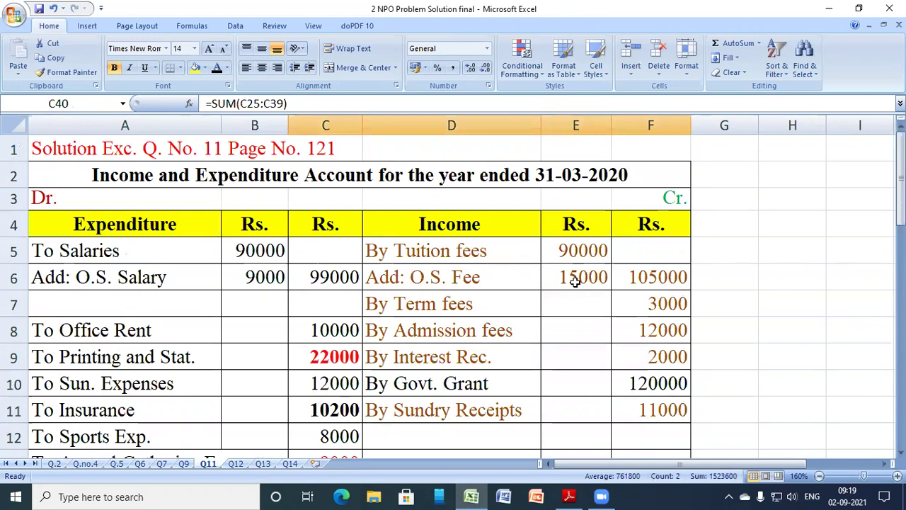
scroll(542, 280, "down", 1)
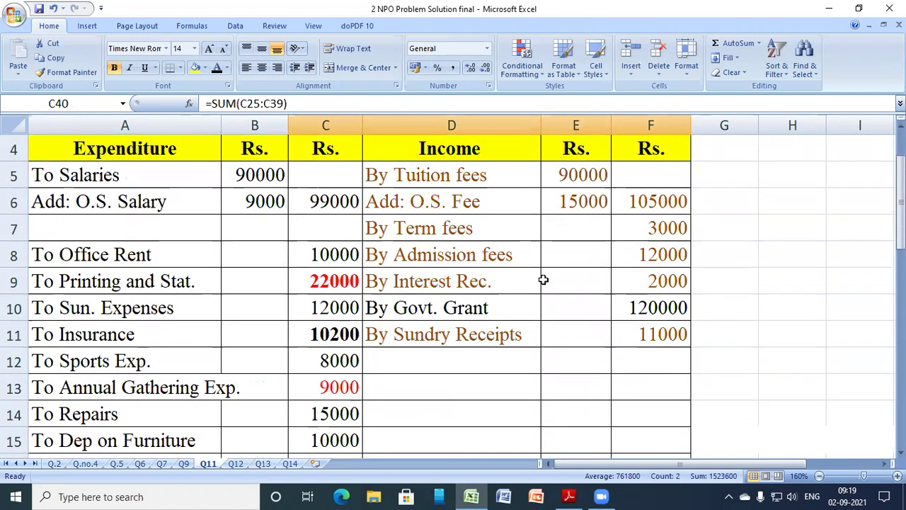
left_click_drag(330, 283, 331, 389)
key("ctrl+z")
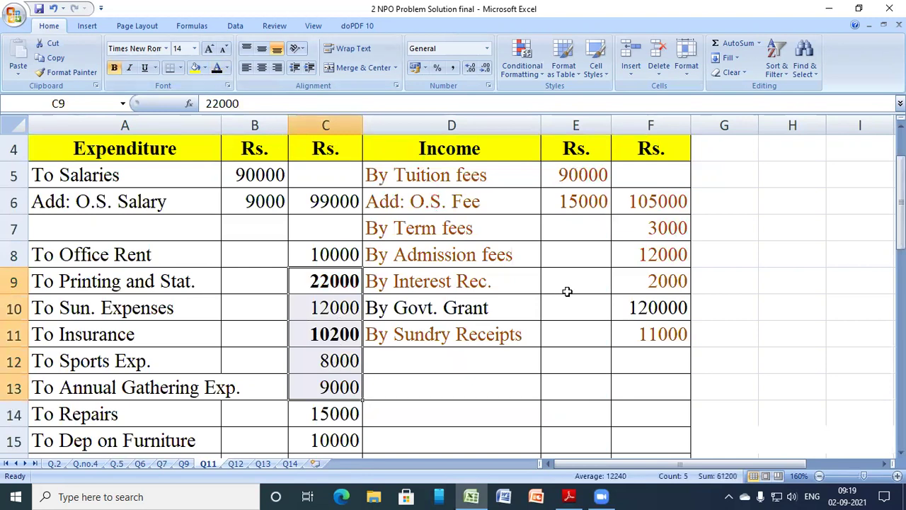
left_click_drag(424, 174, 620, 344)
key("ctrl+z")
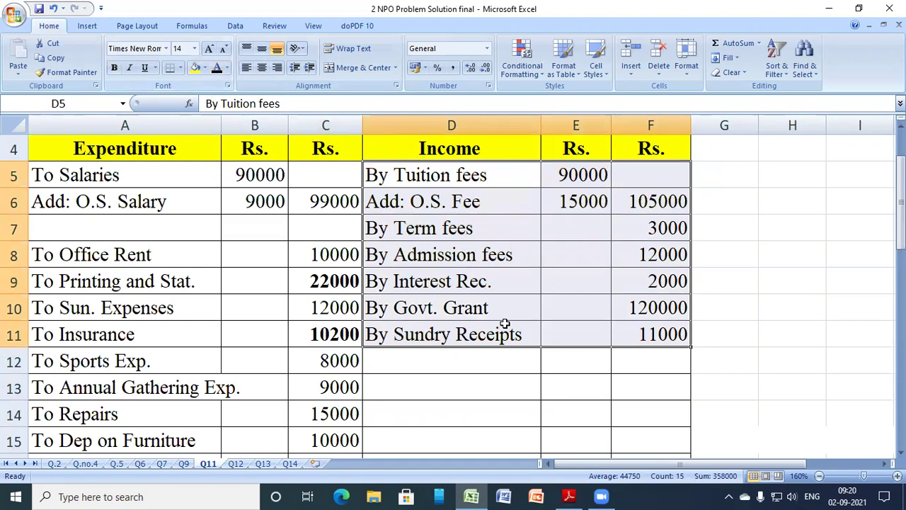
Inspect the account's expenditure-side total in C21 and the surplus in C19.
scroll(505, 322, "down", 1)
scroll(505, 322, "down", 2)
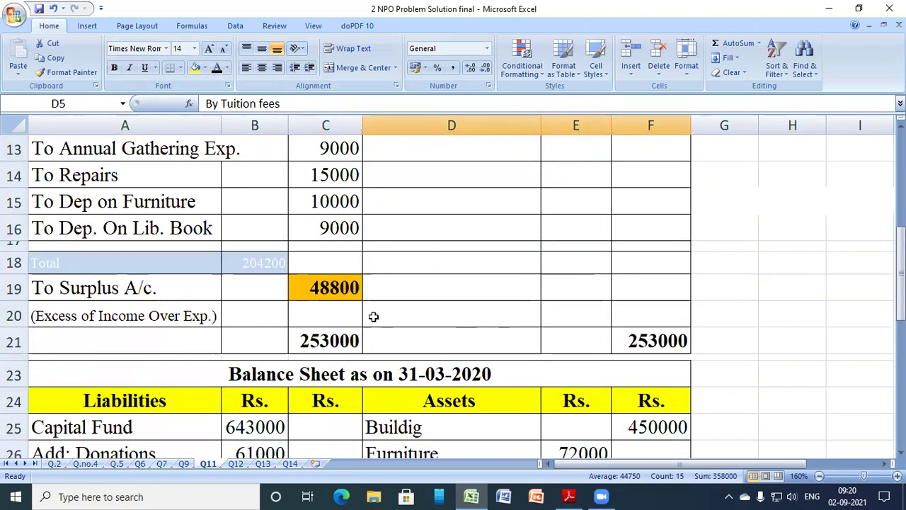
left_click(349, 340)
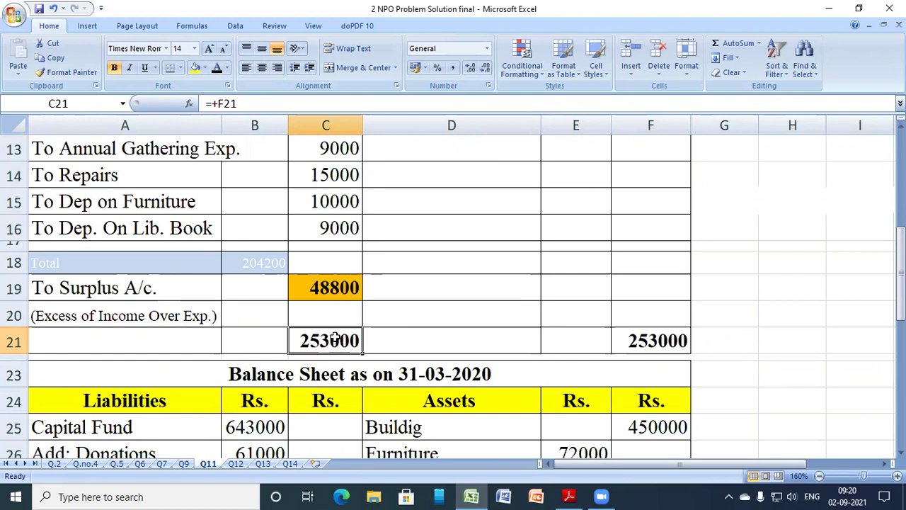
left_click(340, 290)
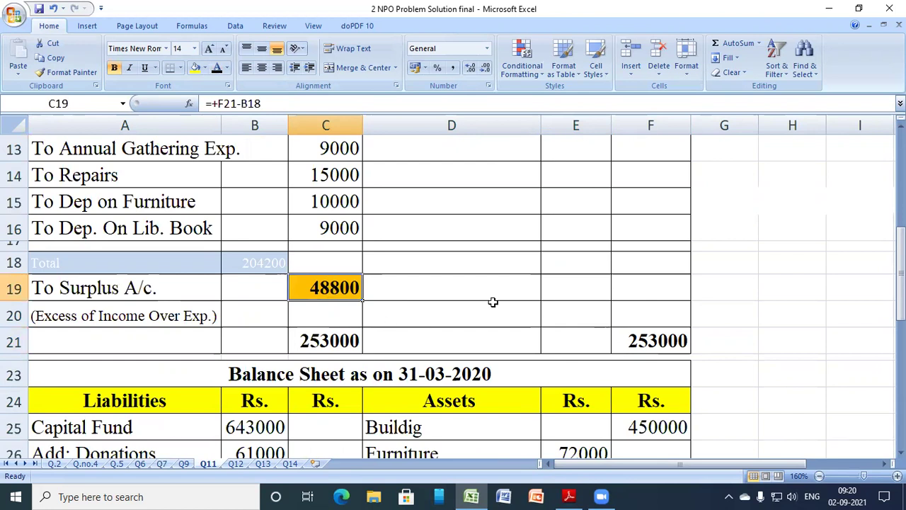
Review the Balance Sheet's liabilities and assets, including the Computer Laboratory amount in F34 and the liabilities total in C40.
scroll(493, 295, "down", 1)
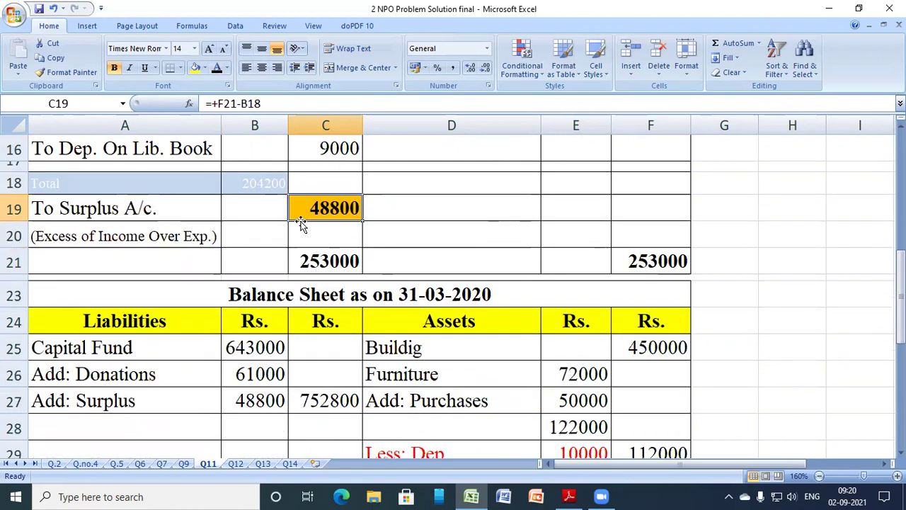
scroll(569, 279, "down", 3)
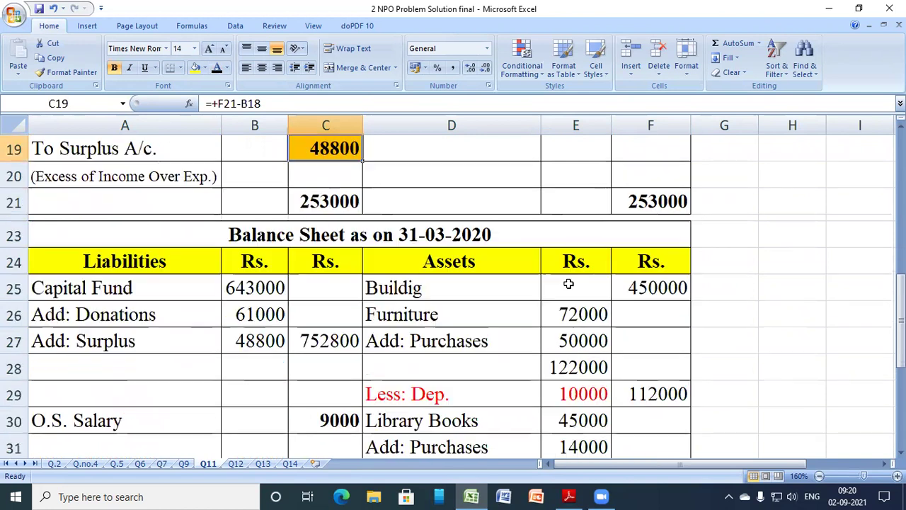
scroll(570, 279, "up", 1)
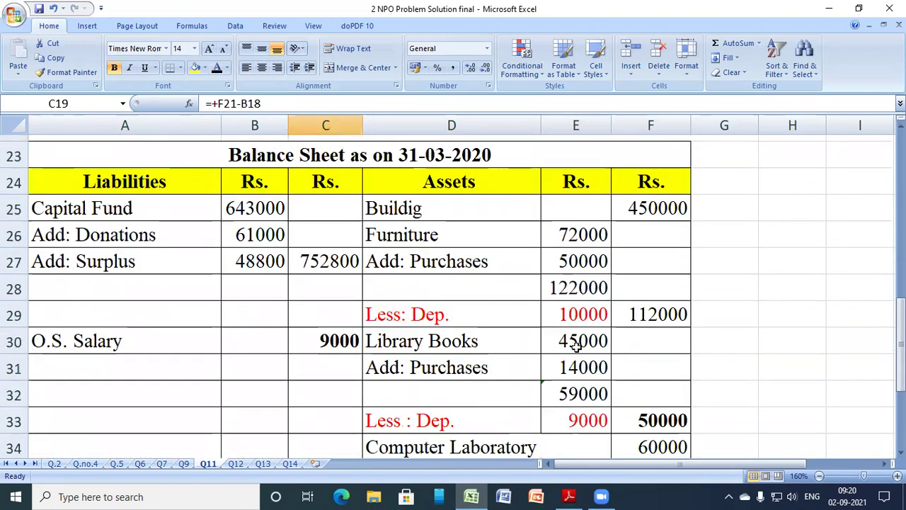
scroll(569, 266, "down", 4)
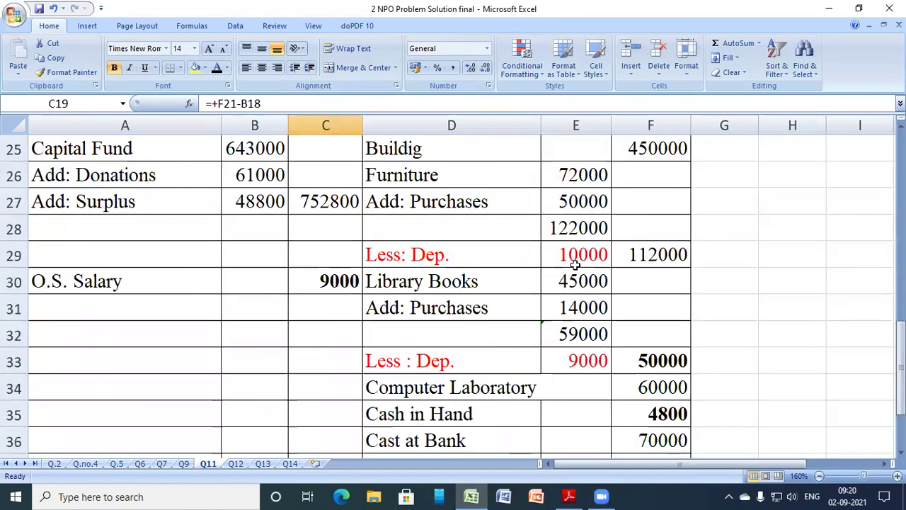
scroll(569, 266, "up", 2)
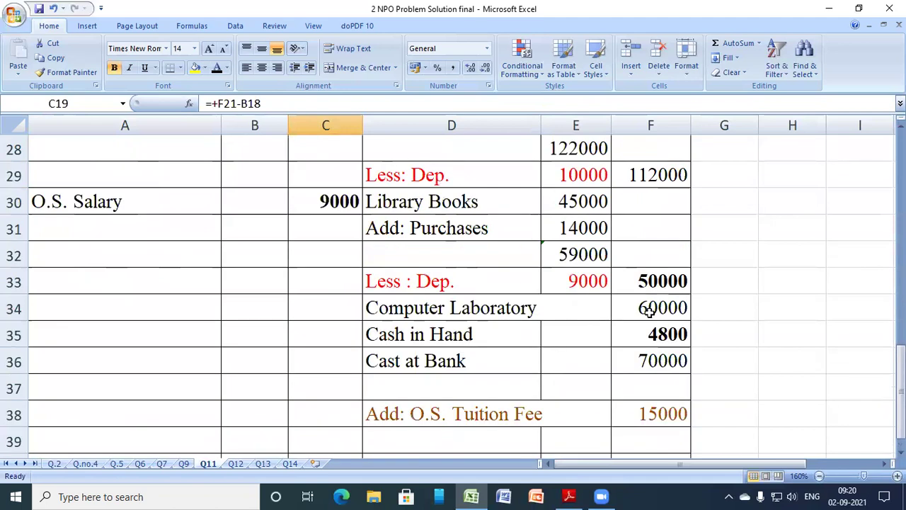
left_click(646, 310)
scroll(710, 339, "down", 1)
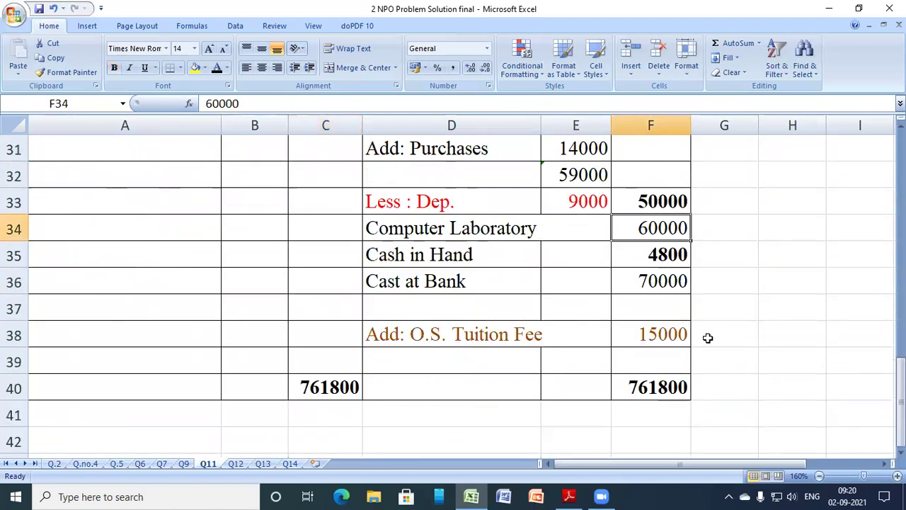
scroll(654, 299, "down", 1)
left_click(345, 311)
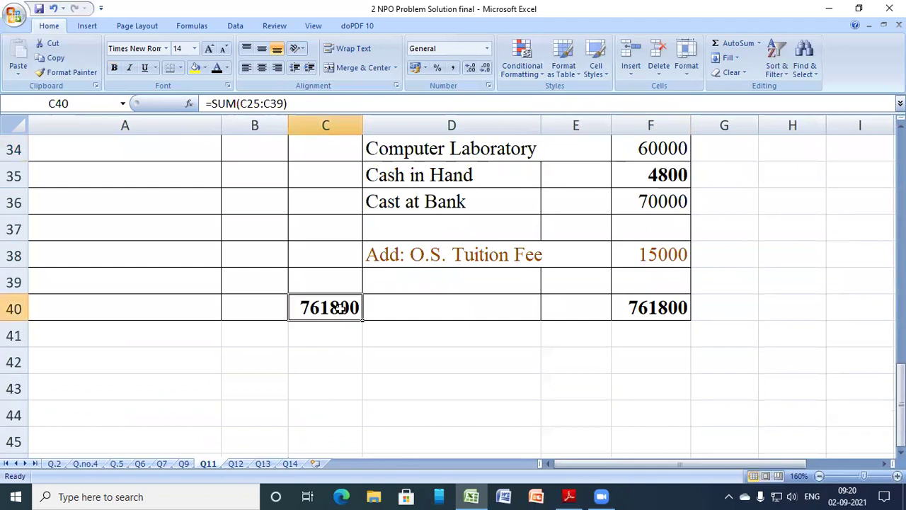